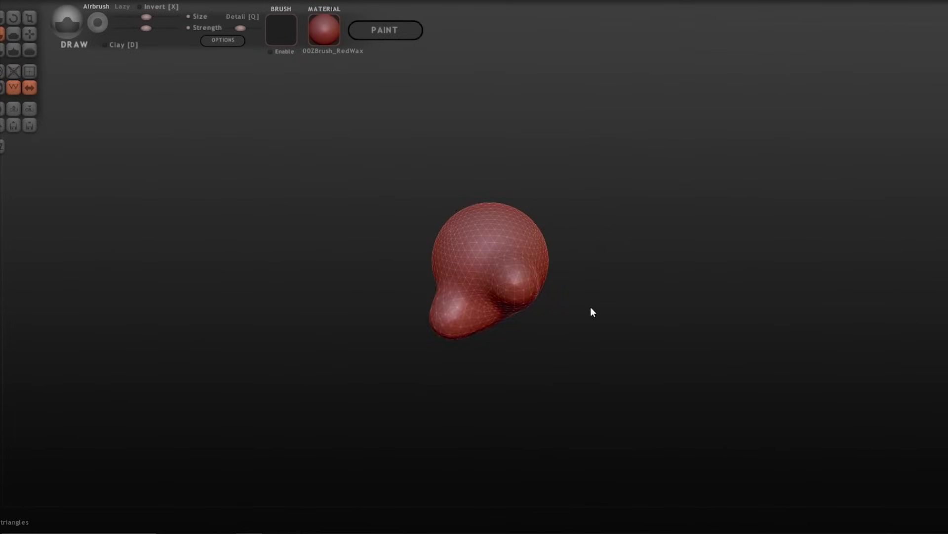
- Stretch the lower bumps of the sphere into two long legs using Grab with Global turned off
mouse_move(591, 306)
mouse_down()
mouse_move(533, 272)
mouse_move(468, 277)
mouse_move(449, 321)
mouse_move(546, 274)
mouse_move(614, 294)
mouse_move(548, 341)
mouse_move(515, 235)
mouse_move(504, 245)
mouse_move(531, 272)
mouse_move(497, 205)
mouse_move(627, 295)
mouse_move(514, 354)
mouse_move(489, 316)
mouse_move(514, 309)
mouse_move(307, 437)
mouse_move(373, 447)
mouse_move(447, 352)
mouse_move(607, 440)
mouse_move(533, 391)
mouse_move(561, 402)
mouse_move(527, 452)
mouse_move(430, 385)
mouse_move(420, 390)
mouse_move(565, 415)
mouse_move(440, 376)
mouse_move(476, 363)
mouse_move(588, 262)
mouse_move(581, 350)
mouse_move(596, 414)
mouse_move(519, 375)
mouse_up()
click(30, 34)
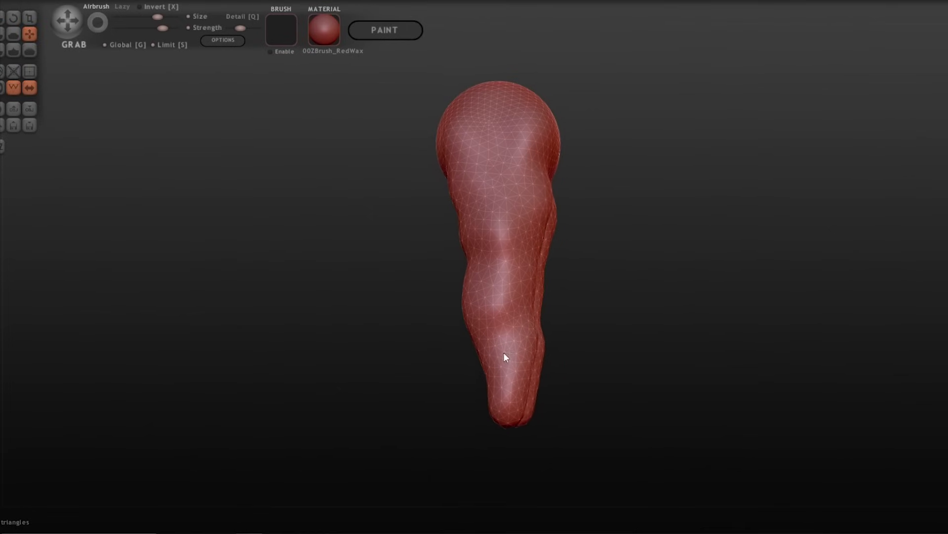
click(109, 47)
scroll(416, 215, up, 3)
drag(600, 430, 681, 423)
mouse_move(435, 428)
mouse_down()
mouse_move(586, 413)
mouse_move(629, 449)
mouse_move(459, 429)
mouse_move(546, 438)
mouse_move(434, 398)
mouse_move(474, 429)
mouse_move(476, 412)
mouse_move(326, 405)
mouse_up()
key(ctrl+z)
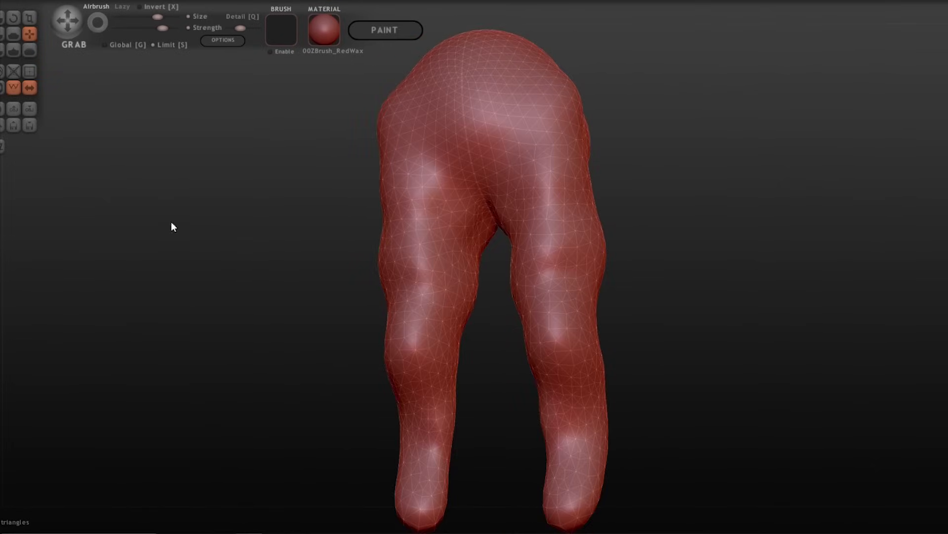
- Build up knees and hocks on both legs with Draw and bend the lower legs with Grab
key(d)
mouse_move(717, 421)
mouse_down()
mouse_move(507, 306)
mouse_move(475, 326)
mouse_move(388, 429)
mouse_move(711, 413)
mouse_move(395, 255)
mouse_move(440, 330)
mouse_move(553, 466)
mouse_up()
key(g)
alt+drag(419, 356, 370, 274)
scroll(368, 281, up, 3)
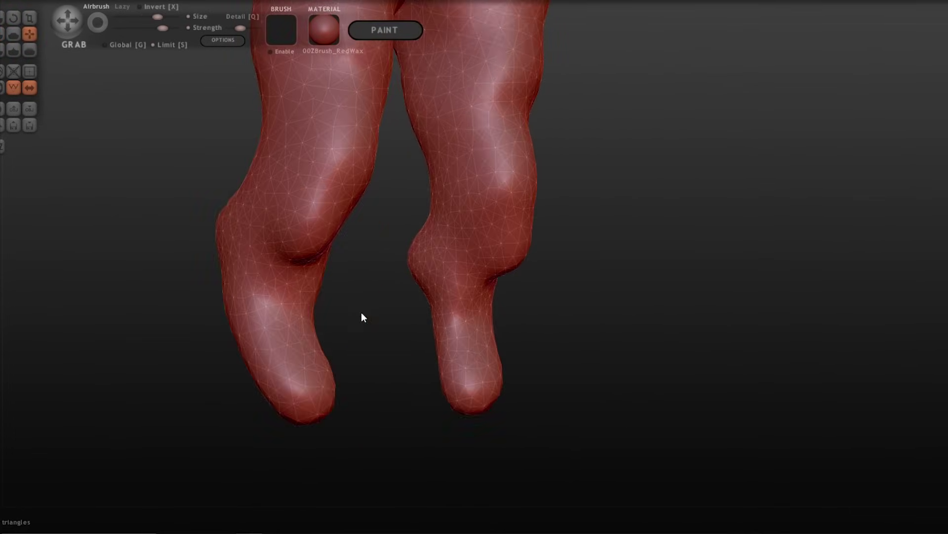
- Pull the ends of the lower legs forward into feet
mouse_move(361, 313)
mouse_down()
mouse_move(303, 397)
mouse_move(716, 417)
mouse_move(628, 406)
mouse_move(460, 257)
mouse_move(469, 284)
mouse_move(482, 193)
mouse_move(497, 235)
mouse_move(508, 198)
mouse_up()
scroll(482, 194, up, 3)
scroll(508, 191, up, 3)
scroll(508, 197, down, 3)
mouse_move(514, 237)
mouse_down()
mouse_move(431, 358)
mouse_move(449, 267)
mouse_move(526, 372)
mouse_move(467, 247)
mouse_move(843, 366)
mouse_move(619, 339)
mouse_move(368, 354)
mouse_move(445, 346)
mouse_up()
scroll(466, 241, up, 3)
scroll(467, 242, down, 5)
- Add volume to the feet and form separate toes and heels with Draw and Grab
key(4)
mouse_move(384, 263)
mouse_down()
mouse_move(357, 283)
mouse_move(384, 311)
mouse_move(603, 309)
mouse_move(529, 315)
mouse_move(503, 276)
mouse_move(383, 354)
mouse_move(499, 268)
mouse_move(435, 296)
mouse_move(672, 324)
mouse_move(444, 341)
mouse_move(614, 371)
mouse_move(345, 305)
mouse_move(393, 227)
mouse_up()
mouse_move(393, 227)
right_down()
mouse_move(364, 332)
mouse_move(399, 278)
mouse_move(481, 360)
mouse_move(419, 440)
mouse_move(621, 330)
mouse_move(631, 297)
mouse_move(425, 340)
mouse_move(595, 279)
mouse_move(615, 358)
mouse_move(659, 328)
mouse_move(644, 352)
mouse_move(459, 331)
mouse_move(613, 339)
mouse_move(570, 315)
mouse_move(483, 356)
mouse_move(506, 340)
mouse_move(484, 277)
mouse_move(417, 257)
mouse_move(749, 341)
mouse_move(458, 254)
mouse_move(468, 371)
mouse_move(368, 381)
mouse_move(550, 406)
right_up()
key(g)
key(d)
mouse_move(461, 354)
right_down()
mouse_move(430, 332)
mouse_move(443, 380)
mouse_move(662, 439)
mouse_move(464, 282)
mouse_move(561, 438)
mouse_move(552, 373)
mouse_move(446, 443)
mouse_move(777, 311)
mouse_move(514, 407)
mouse_move(570, 425)
mouse_move(627, 415)
mouse_move(538, 454)
mouse_move(601, 398)
mouse_move(528, 455)
mouse_move(521, 481)
mouse_move(483, 440)
mouse_move(555, 301)
mouse_move(648, 498)
mouse_move(727, 360)
mouse_move(589, 375)
mouse_move(569, 346)
right_up()
key(g)
- Adjust the proportions of the lower legs and feet with Scale and Grab
click(28, 21)
mouse_move(498, 435)
right_down()
mouse_move(487, 485)
mouse_move(484, 372)
mouse_move(624, 368)
mouse_move(606, 388)
mouse_move(548, 410)
right_up()
click(29, 33)
scroll(625, 364, down, 3)
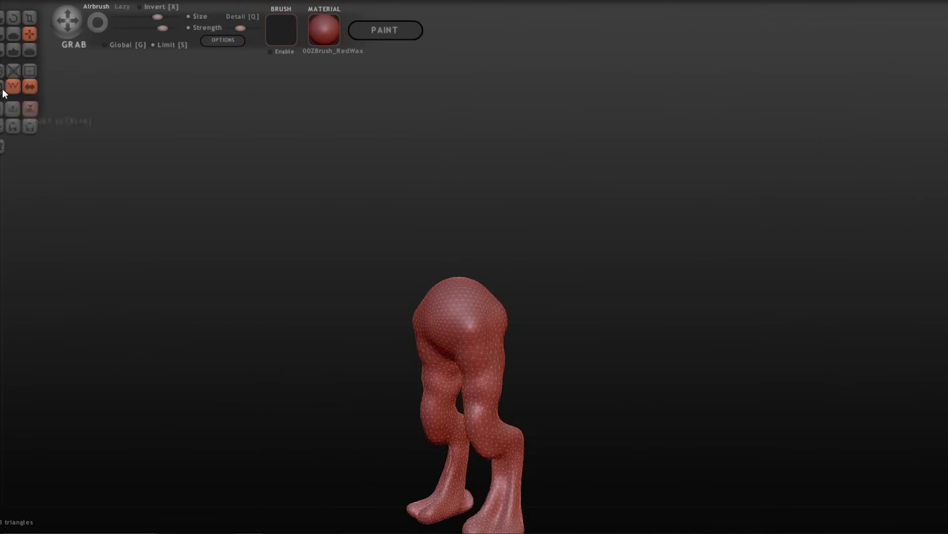
- Build a torso, neck and forward-leaning head above the hips with Draw and shape them with Grab
click(3, 33)
mouse_move(346, 208)
right_down()
mouse_move(540, 321)
mouse_move(449, 295)
mouse_move(565, 244)
mouse_move(582, 256)
mouse_move(574, 233)
mouse_move(544, 275)
mouse_move(487, 222)
mouse_move(601, 238)
mouse_move(470, 222)
mouse_move(294, 158)
right_up()
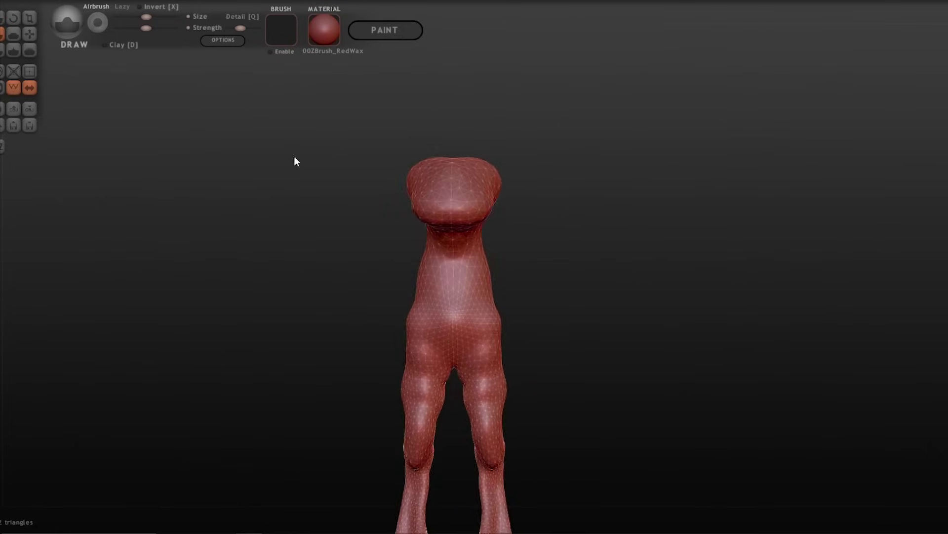
click(29, 34)
scroll(473, 278, up, 3)
right_drag(472, 278, 561, 185)
drag(561, 185, 570, 180)
- Draw two arms out sideways from the shoulders and even out their shape with Grab
key(d)
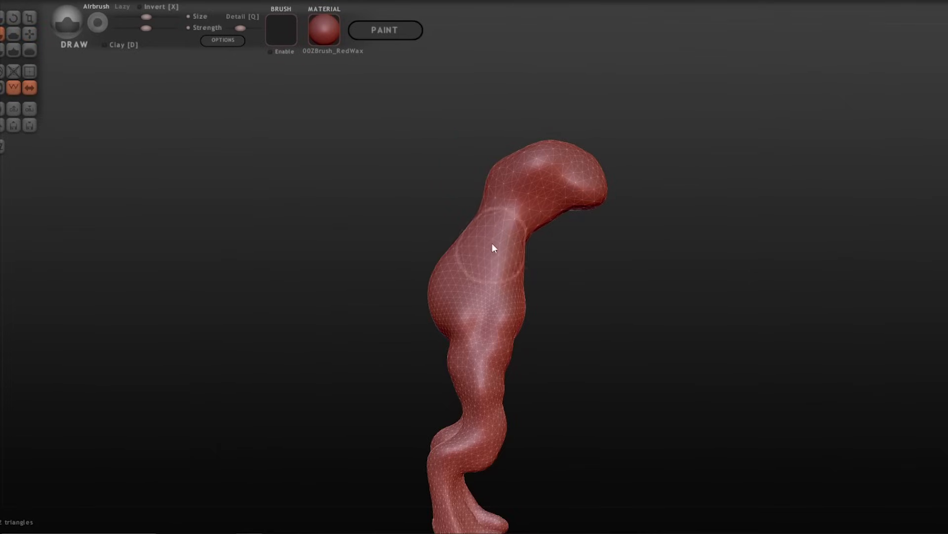
mouse_move(493, 243)
right_down()
mouse_move(509, 271)
mouse_move(599, 275)
mouse_move(408, 302)
mouse_move(639, 282)
mouse_move(540, 337)
mouse_move(494, 267)
mouse_move(546, 300)
mouse_move(195, 103)
right_up()
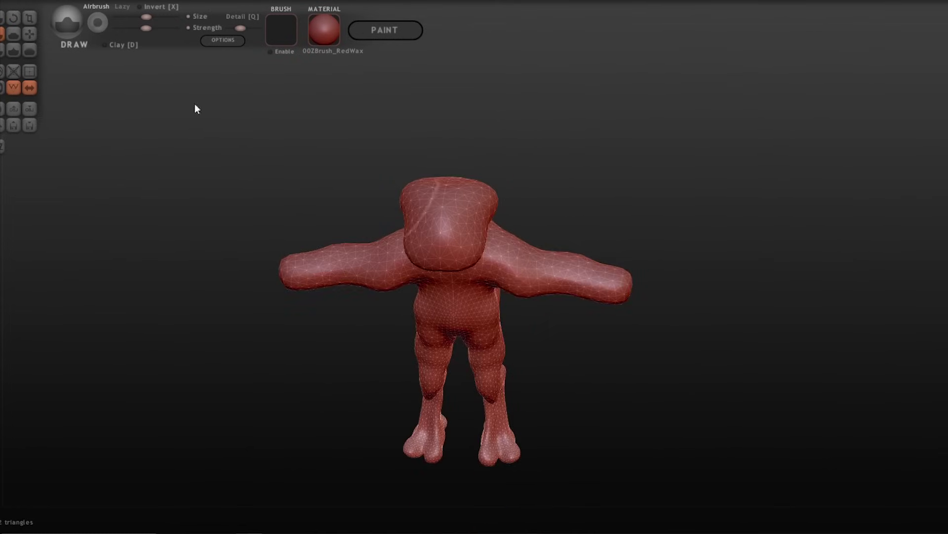
click(30, 34)
scroll(550, 337, up, 3)
right_drag(552, 342, 562, 387)
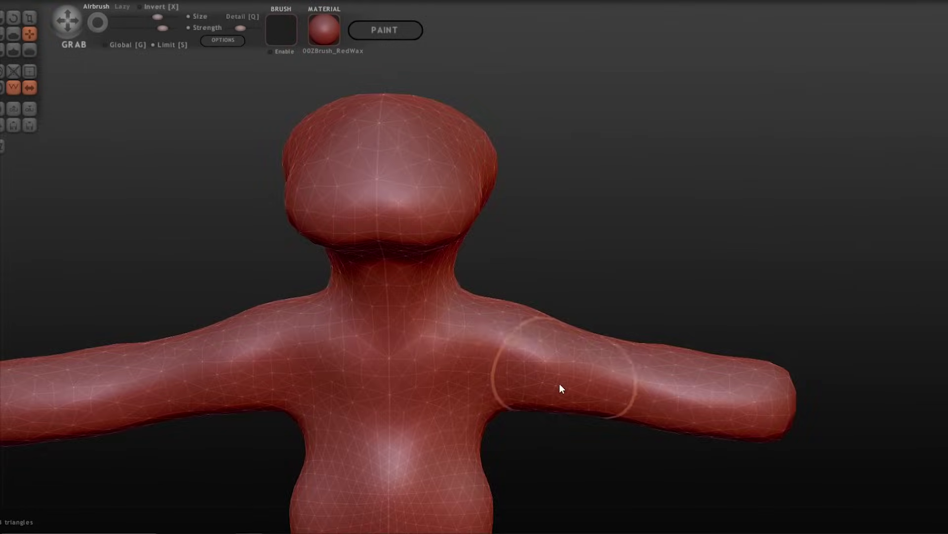
scroll(378, 296, down, 3)
scroll(376, 296, down, 3)
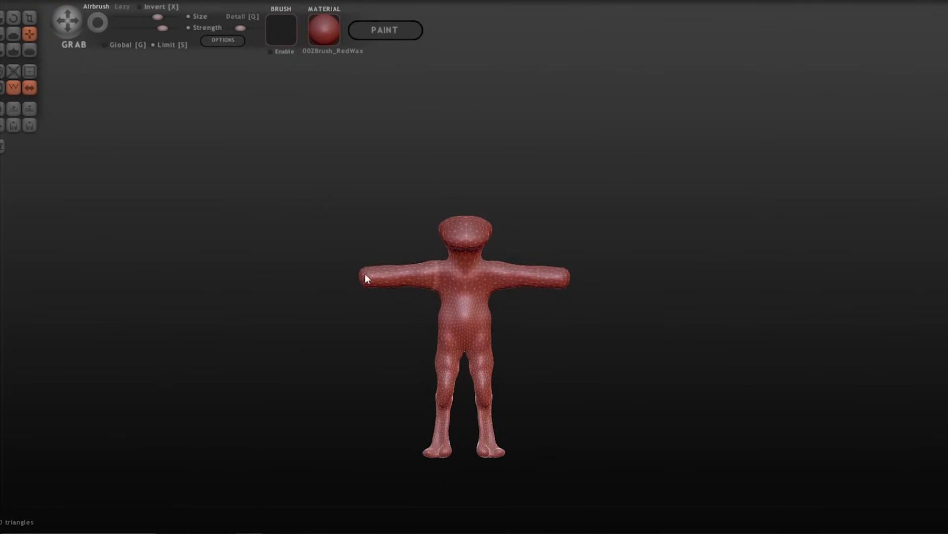
mouse_move(366, 275)
right_down()
mouse_move(737, 390)
mouse_move(568, 379)
mouse_move(407, 299)
mouse_move(457, 322)
mouse_move(664, 373)
right_up()
- Build up the chest muscles and a rounded belly on the front of the torso with Draw
scroll(567, 379, up, 3)
key(d)
scroll(524, 289, up, 3)
mouse_move(524, 289)
mouse_down()
mouse_move(458, 309)
mouse_move(505, 289)
mouse_up()
mouse_move(505, 289)
right_down()
mouse_move(540, 303)
mouse_move(487, 354)
mouse_move(449, 313)
mouse_move(462, 376)
mouse_move(595, 364)
mouse_move(465, 338)
mouse_move(470, 317)
mouse_move(461, 351)
mouse_move(606, 357)
right_up()
scroll(605, 358, up, 3)
- Refine the silhouette of the chest and belly with Grab
key(g)
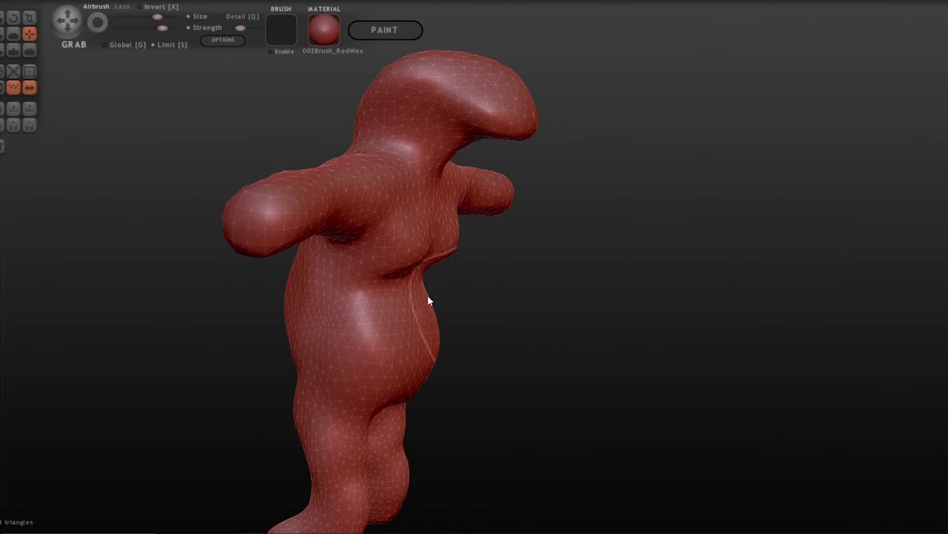
scroll(428, 295, up, 2)
mouse_move(384, 438)
right_down()
mouse_move(476, 396)
mouse_move(305, 381)
mouse_move(534, 417)
mouse_move(460, 446)
right_up()
mouse_move(534, 438)
right_down()
mouse_move(677, 429)
mouse_move(623, 406)
right_up()
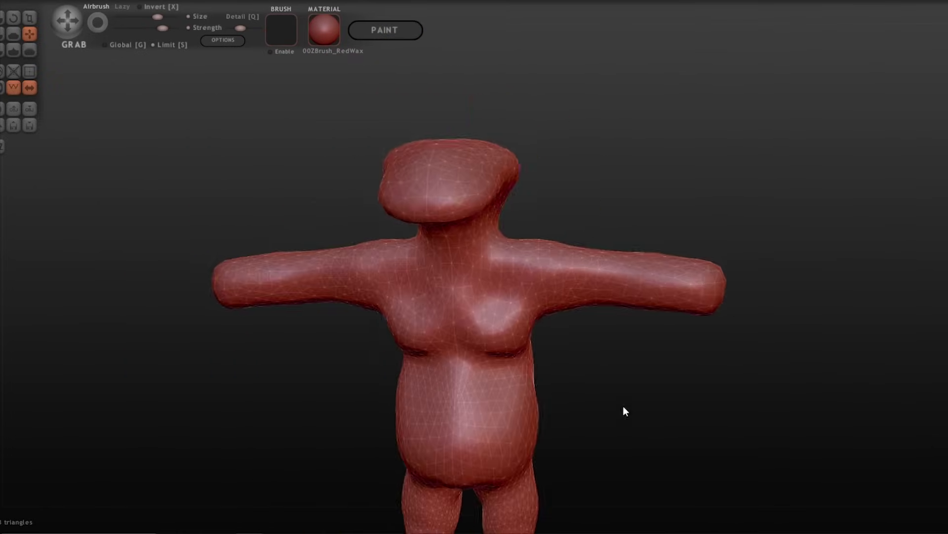
- Sculpt the collarbones, shoulders and neck muscles with Draw
scroll(623, 406, up, 2)
key(d)
mouse_move(428, 220)
right_down()
mouse_move(476, 202)
mouse_move(547, 216)
mouse_move(434, 247)
right_up()
mouse_move(487, 271)
right_down()
mouse_move(639, 262)
mouse_move(628, 296)
mouse_move(510, 223)
mouse_move(576, 273)
mouse_move(564, 210)
mouse_move(673, 186)
mouse_move(688, 146)
mouse_move(637, 170)
mouse_move(675, 237)
mouse_move(616, 261)
mouse_move(487, 212)
mouse_move(398, 224)
mouse_move(677, 331)
mouse_move(531, 197)
mouse_move(366, 312)
mouse_move(464, 342)
mouse_move(528, 188)
mouse_move(628, 332)
mouse_move(548, 212)
mouse_move(692, 209)
mouse_move(537, 270)
mouse_move(496, 229)
mouse_move(650, 239)
right_up()
- Adjust the size and shape of the head with Grab and Scale
key(g)
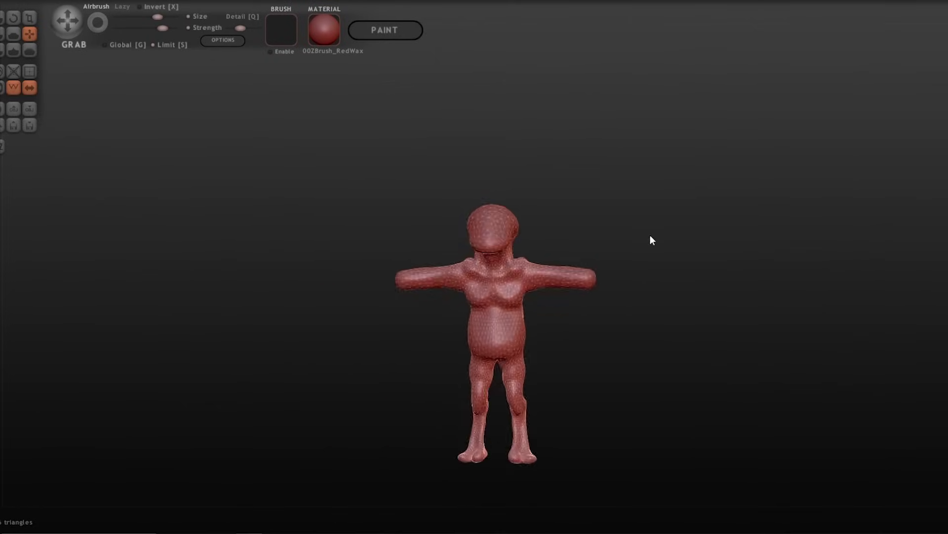
scroll(650, 239, up, 3)
click(29, 19)
right_drag(517, 180, 593, 316)
- Reshape the side profile of the chest, belly and back with Grab
click(29, 35)
scroll(484, 297, down, 3)
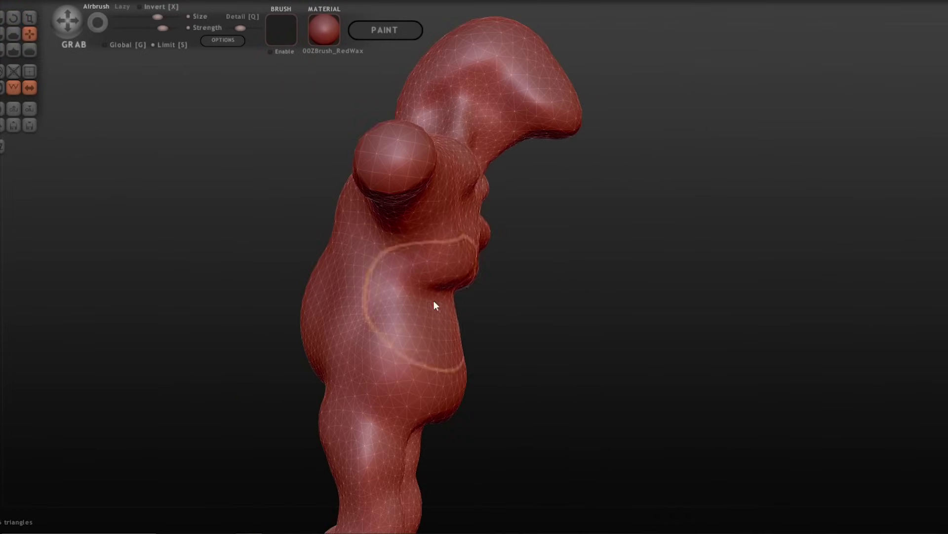
right_drag(434, 316, 482, 164)
scroll(482, 164, down, 2)
scroll(479, 105, up, 3)
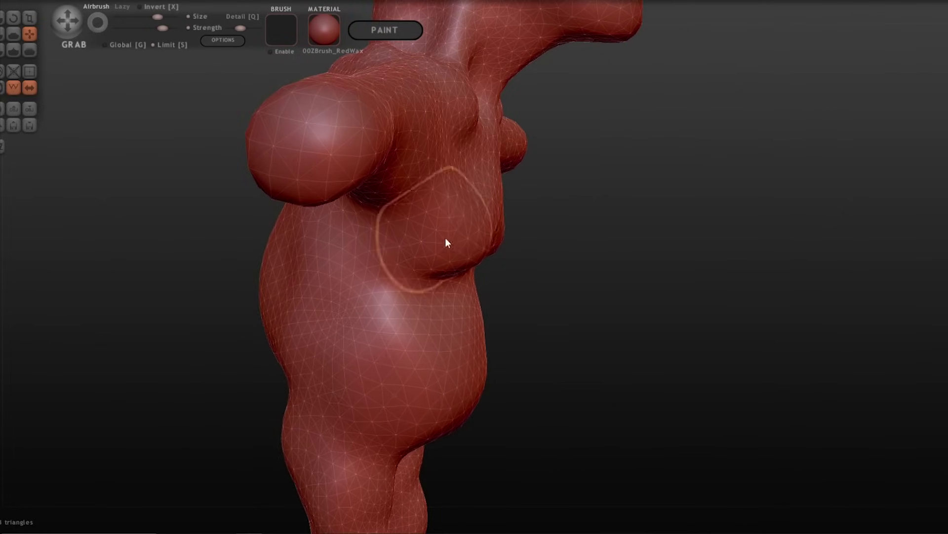
right_drag(403, 264, 536, 185)
mouse_move(514, 306)
right_down()
mouse_move(647, 399)
mouse_move(396, 333)
mouse_move(473, 353)
mouse_move(583, 298)
mouse_move(532, 296)
mouse_move(594, 364)
mouse_move(526, 396)
mouse_move(616, 398)
mouse_move(392, 125)
mouse_move(567, 318)
mouse_move(497, 280)
mouse_move(420, 274)
mouse_move(381, 286)
mouse_move(477, 247)
mouse_move(604, 306)
mouse_move(654, 318)
mouse_move(606, 302)
mouse_move(636, 278)
mouse_move(638, 388)
mouse_move(608, 393)
mouse_move(607, 405)
mouse_move(740, 260)
mouse_move(663, 392)
mouse_move(144, 165)
right_up()
- Form a hand with three fingers and a thumb at the arm ends using Draw and Grab
key(d)
scroll(606, 302, up, 4)
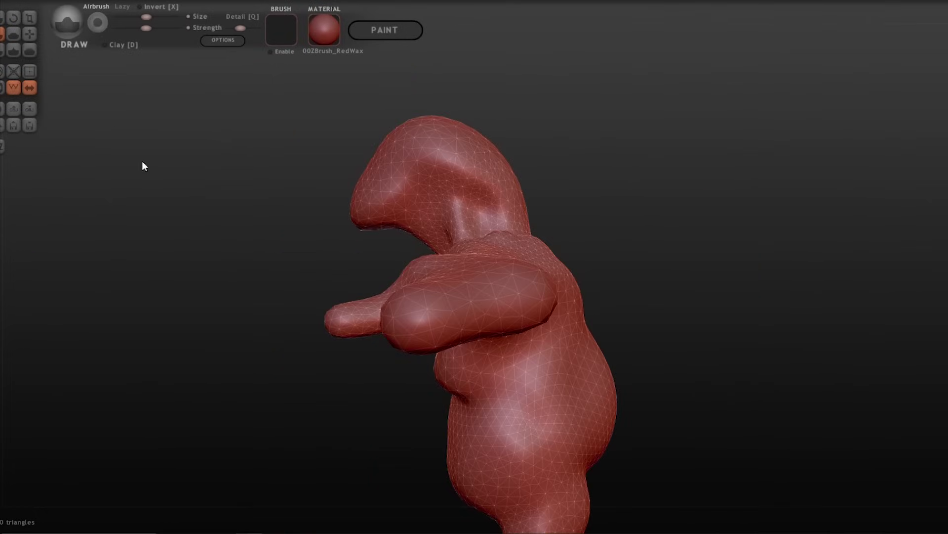
mouse_move(465, 333)
right_down()
mouse_move(438, 370)
mouse_move(404, 258)
mouse_move(447, 254)
mouse_move(431, 293)
mouse_move(451, 332)
mouse_move(385, 330)
mouse_move(381, 438)
mouse_move(244, 207)
mouse_move(304, 402)
mouse_move(402, 403)
right_up()
key(g)
drag(486, 353, 482, 378)
drag(543, 304, 545, 345)
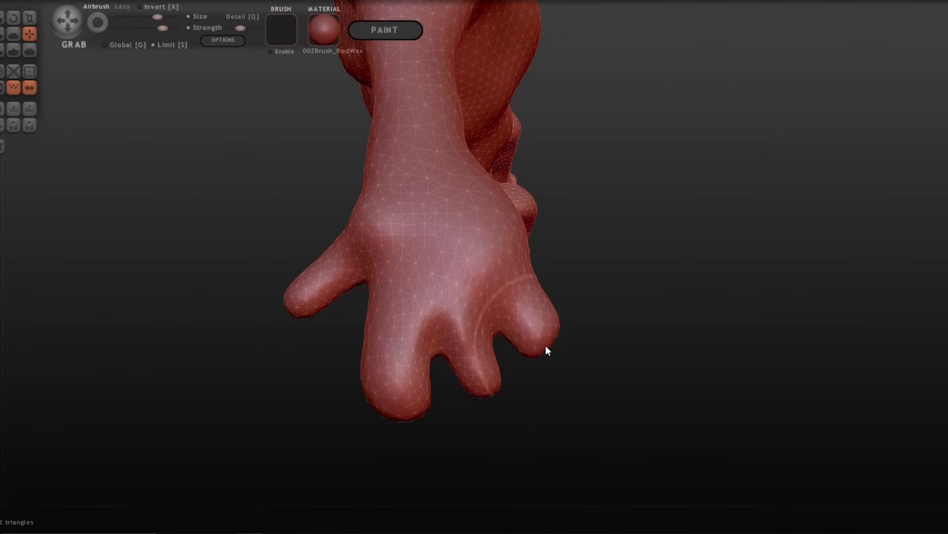
- Lengthen and spread the fingers of the hand with Grab
mouse_move(546, 345)
right_down()
mouse_move(472, 332)
mouse_move(377, 366)
mouse_move(461, 239)
mouse_move(500, 290)
mouse_move(331, 258)
mouse_move(455, 416)
right_up()
scroll(455, 417, up, 2)
drag(489, 403, 520, 422)
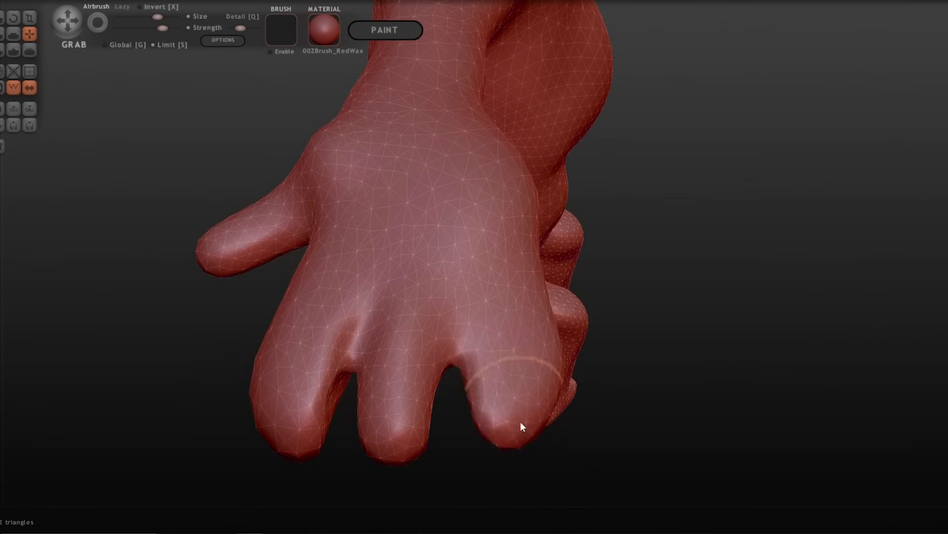
right_drag(520, 422, 486, 400)
mouse_move(468, 337)
right_down()
mouse_move(515, 417)
mouse_move(624, 360)
mouse_move(312, 396)
mouse_move(331, 371)
mouse_move(401, 422)
mouse_move(338, 396)
mouse_move(385, 440)
mouse_move(643, 483)
mouse_move(618, 462)
right_up()
right_drag(358, 305, 889, 257)
right_drag(398, 372, 379, 361)
scroll(408, 363, down, 8)
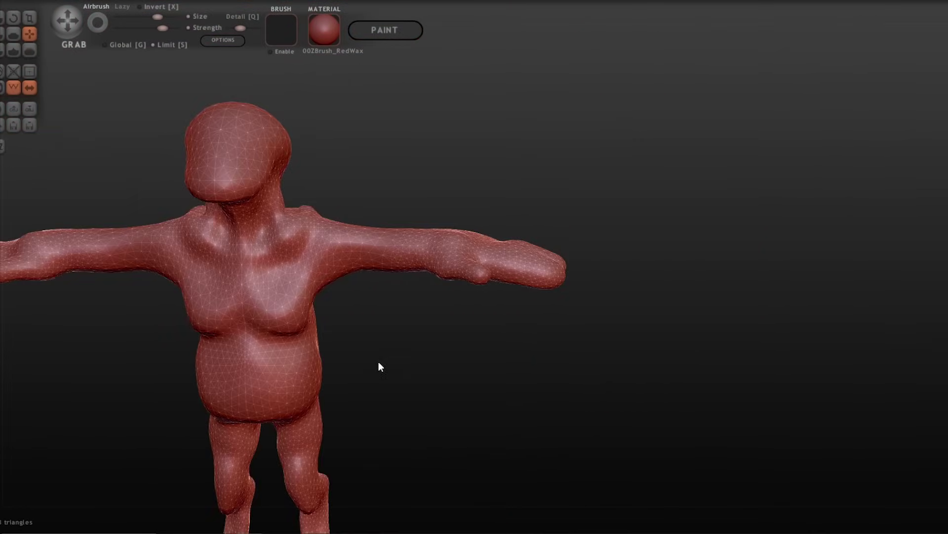
- Reshape the curve of the lower back and hips in side profile
scroll(379, 360, up, 4)
alt+drag(497, 356, 751, 381)
right_drag(751, 382, 746, 440)
scroll(800, 229, down, 4)
mouse_move(600, 420)
right_down()
mouse_move(595, 363)
mouse_move(553, 410)
right_up()
key(3)
scroll(565, 337, down, 5)
right_drag(556, 329, 553, 291)
scroll(553, 292, up, 5)
drag(553, 292, 544, 296)
right_drag(543, 296, 529, 233)
scroll(523, 351, down, 2)
- Build up rounded buttocks at the base of the back with Draw
key(g)
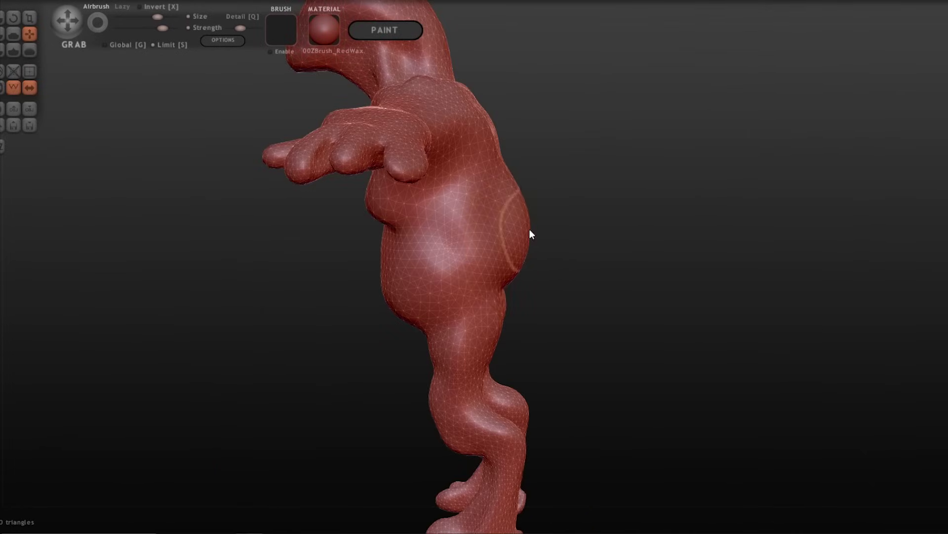
mouse_move(512, 301)
right_down()
mouse_move(517, 212)
mouse_move(462, 269)
mouse_move(802, 309)
mouse_move(626, 367)
mouse_move(484, 254)
mouse_move(511, 247)
mouse_move(458, 232)
right_up()
key(d)
mouse_move(458, 232)
mouse_down()
mouse_move(466, 212)
mouse_move(517, 241)
mouse_up()
right_drag(518, 241, 499, 257)
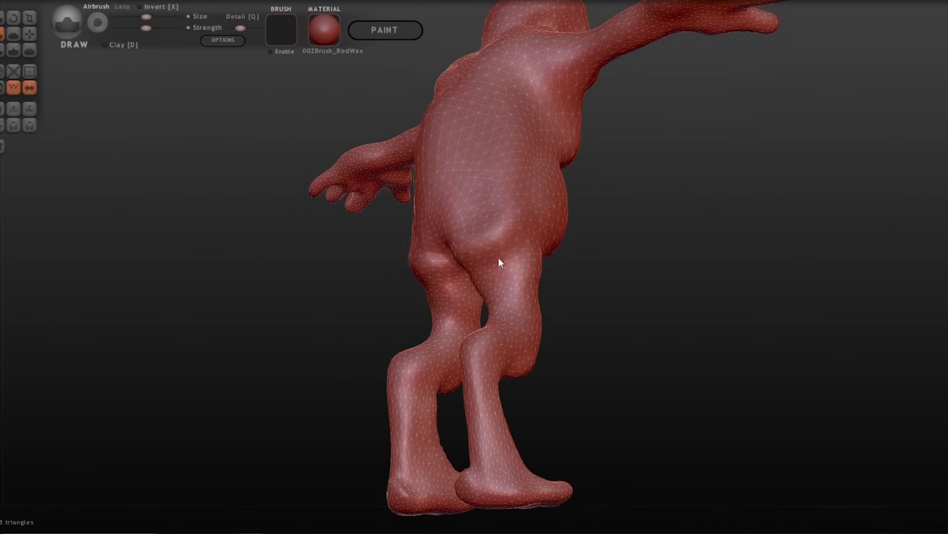
drag(499, 257, 515, 232)
right_drag(516, 236, 675, 312)
- Add muscle volume along the back and flanks with Draw strokes
drag(504, 174, 526, 229)
mouse_move(525, 229)
right_down()
mouse_move(487, 184)
mouse_move(565, 258)
right_up()
mouse_move(504, 208)
mouse_down()
mouse_move(498, 137)
mouse_move(492, 206)
mouse_up()
mouse_move(492, 206)
right_down()
mouse_move(630, 301)
mouse_move(605, 292)
right_up()
right_drag(463, 306, 479, 355)
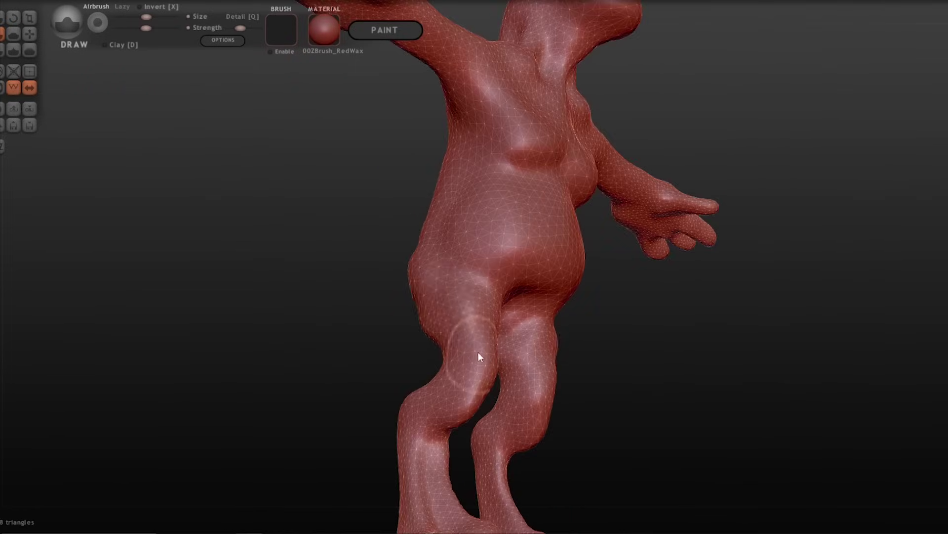
- Thicken the outer hips and upper thighs with Draw
right_drag(436, 311, 438, 270)
drag(444, 306, 457, 353)
right_drag(457, 353, 257, 302)
- Push in the outer and rear contours of the thighs and hips with Grab
click(30, 33)
right_drag(297, 341, 407, 341)
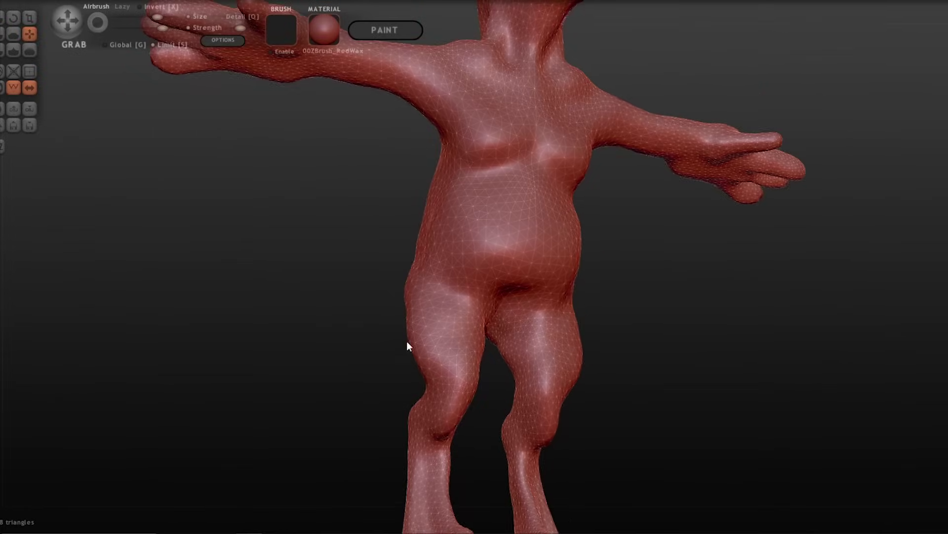
drag(408, 332, 416, 324)
right_drag(351, 382, 321, 390)
right_drag(296, 316, 449, 306)
drag(449, 310, 462, 316)
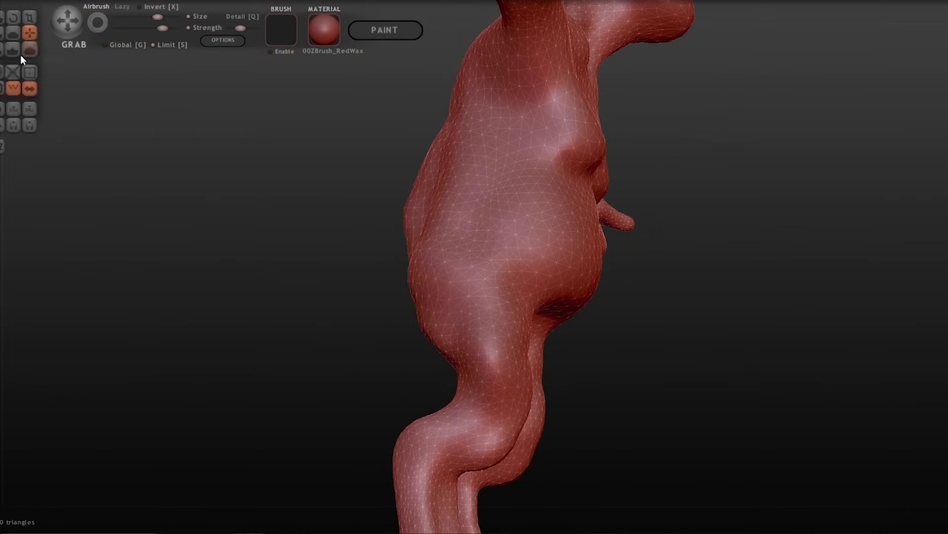
- Sculpt muscle volume on the front of the thighs above the knees with Draw
click(3, 34)
right_drag(569, 405, 715, 410)
scroll(473, 293, down, 3)
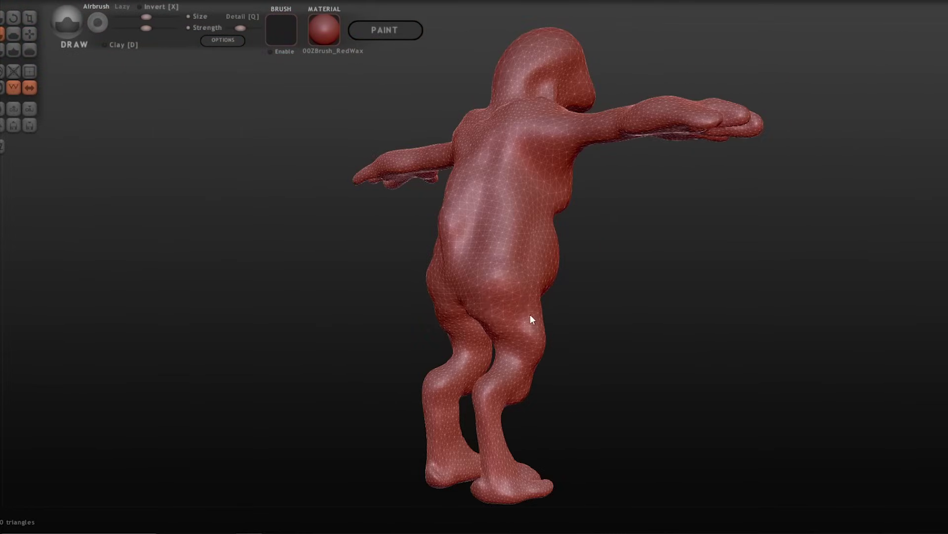
right_drag(530, 314, 429, 275)
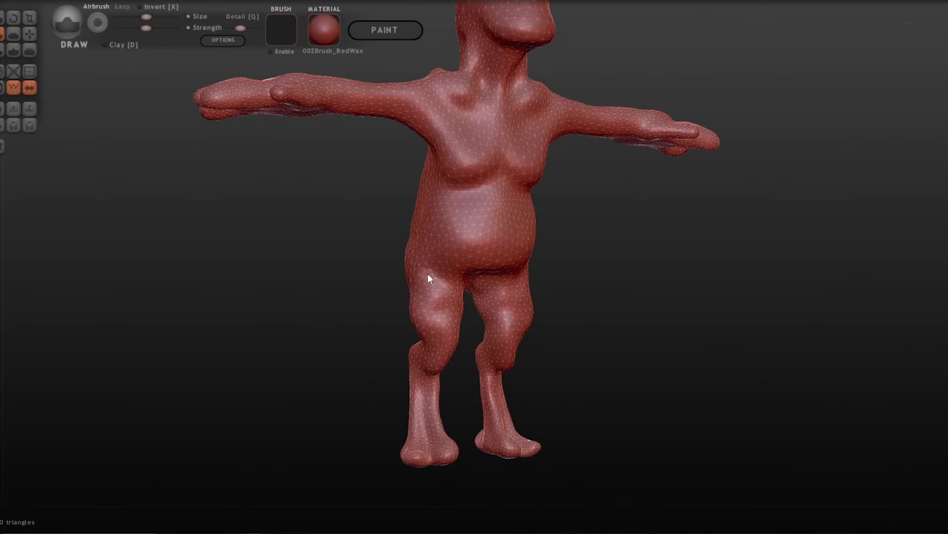
scroll(455, 325, up, 5)
drag(453, 321, 440, 360)
- Refine the rear contour of the legs around the knees with Grab
mouse_move(627, 400)
right_down()
mouse_move(678, 417)
mouse_move(452, 425)
mouse_move(304, 398)
mouse_move(362, 379)
right_up()
key(g)
drag(375, 336, 386, 341)
mouse_move(363, 385)
right_down()
mouse_move(283, 386)
mouse_move(292, 348)
right_up()
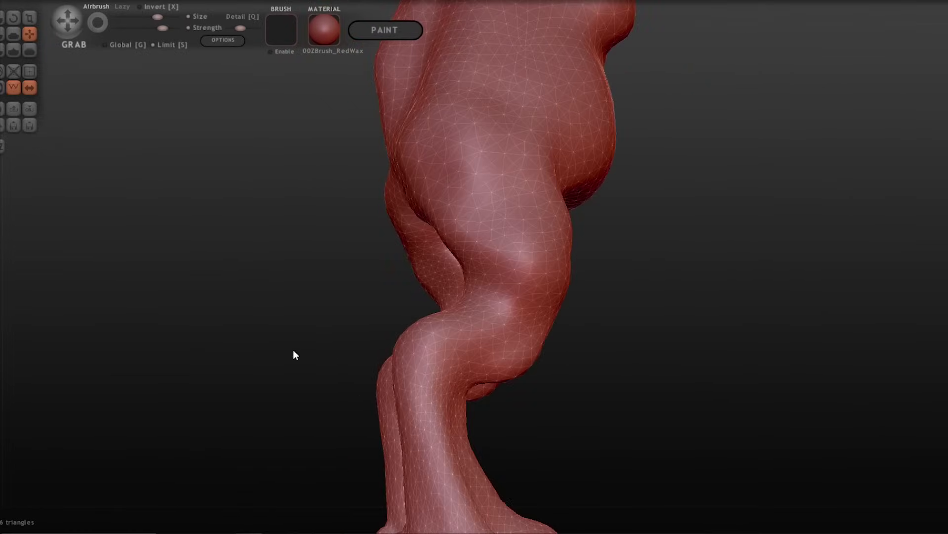
- Sculpt muscle forms down the thighs to the knees and add tendons on the lower legs with Draw
key(d)
mouse_move(469, 345)
right_down()
mouse_move(292, 387)
mouse_move(414, 369)
right_up()
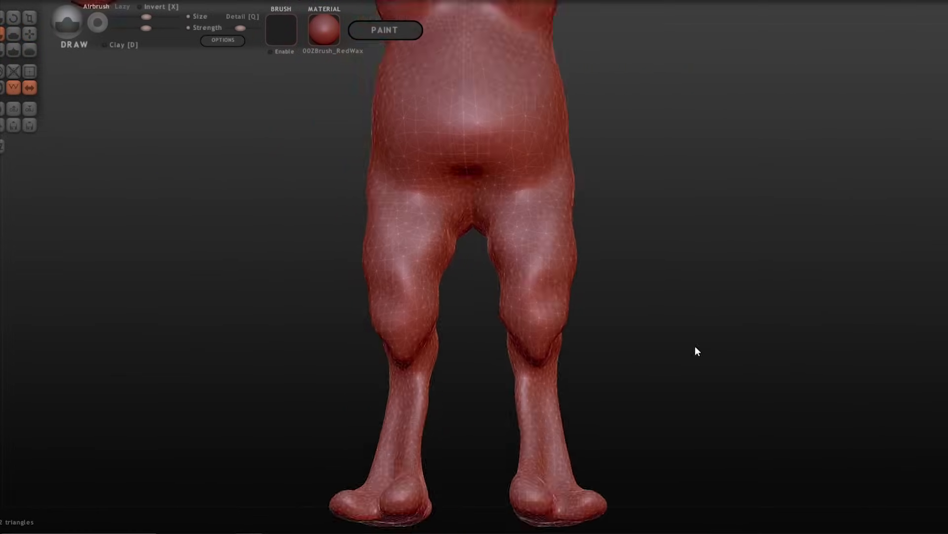
mouse_move(695, 346)
mouse_down()
mouse_move(385, 253)
mouse_move(397, 254)
mouse_up()
right_drag(396, 254, 428, 205)
drag(428, 206, 405, 297)
mouse_move(405, 296)
right_down()
mouse_move(400, 324)
mouse_move(497, 277)
mouse_move(760, 277)
mouse_move(544, 206)
mouse_move(489, 292)
mouse_move(509, 295)
mouse_move(529, 335)
right_up()
mouse_move(593, 377)
right_down()
mouse_move(567, 378)
mouse_move(584, 331)
mouse_move(519, 392)
right_up()
mouse_move(461, 435)
right_down()
mouse_move(363, 331)
mouse_move(463, 413)
mouse_move(646, 349)
mouse_move(451, 355)
mouse_move(512, 430)
right_up()
mouse_move(482, 341)
right_down()
mouse_move(438, 381)
mouse_move(376, 397)
mouse_move(467, 387)
mouse_move(482, 292)
mouse_move(586, 299)
mouse_move(573, 319)
mouse_move(503, 323)
mouse_move(658, 388)
mouse_move(573, 427)
mouse_move(461, 358)
mouse_move(519, 405)
mouse_move(466, 370)
right_up()
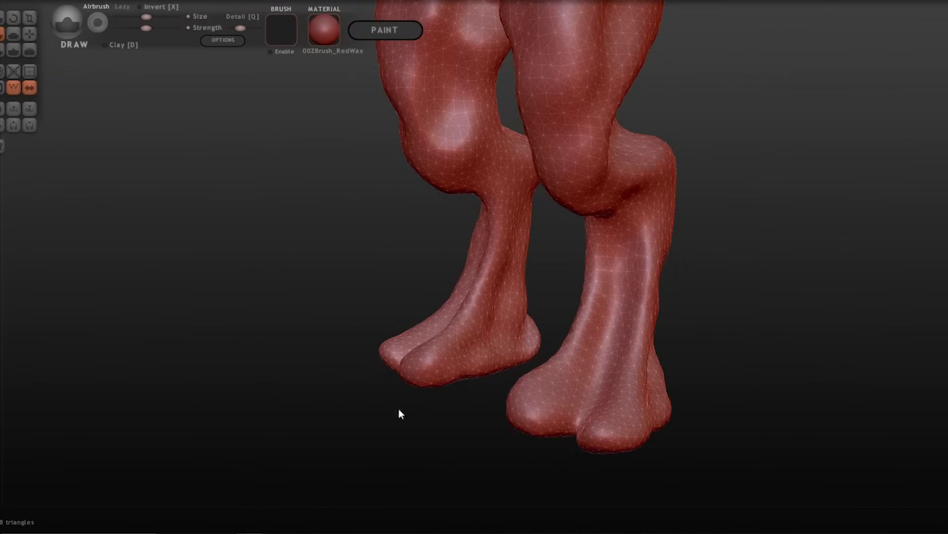
- Reshape the back of the neck and upper shoulders with Grab
mouse_move(400, 413)
right_down()
mouse_move(568, 413)
mouse_move(411, 363)
mouse_move(648, 354)
mouse_move(644, 334)
mouse_move(580, 422)
mouse_move(546, 434)
mouse_move(493, 371)
mouse_move(497, 411)
mouse_move(624, 366)
mouse_move(587, 293)
mouse_move(413, 374)
mouse_move(558, 371)
mouse_move(603, 297)
mouse_move(505, 174)
mouse_move(639, 306)
mouse_move(636, 332)
mouse_move(679, 275)
mouse_move(596, 284)
mouse_move(726, 250)
mouse_move(561, 269)
mouse_move(606, 248)
mouse_move(803, 265)
mouse_move(597, 297)
mouse_move(731, 258)
mouse_move(737, 394)
mouse_move(622, 406)
mouse_move(608, 434)
mouse_move(423, 424)
mouse_move(593, 445)
mouse_move(483, 259)
mouse_move(457, 286)
mouse_move(434, 214)
mouse_move(603, 178)
mouse_move(557, 327)
mouse_move(517, 227)
mouse_move(656, 218)
mouse_move(677, 251)
mouse_move(638, 239)
right_up()
key(g)
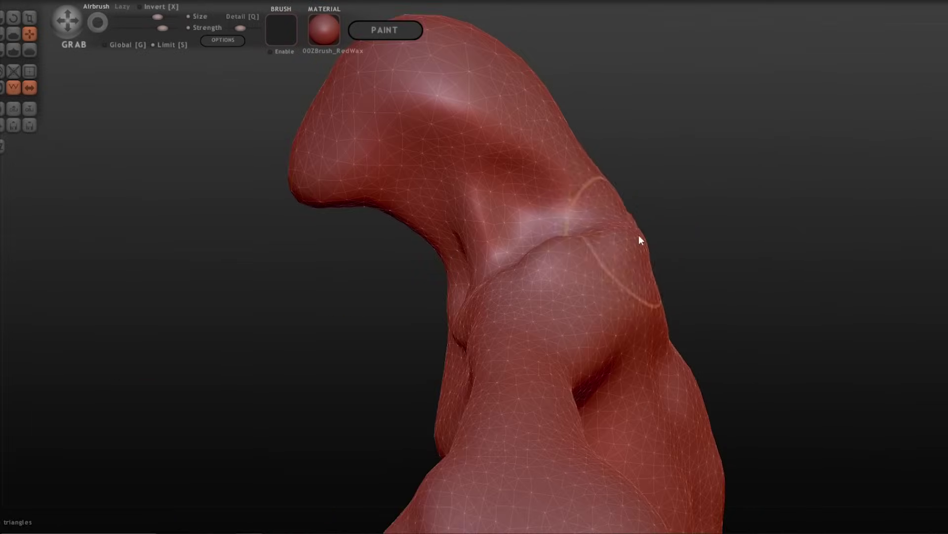
mouse_move(560, 184)
right_down()
mouse_move(849, 185)
mouse_move(662, 207)
right_up()
- Sculpt shoulder and arm muscles and ridges on the back of the hand with Draw
click(3, 34)
scroll(710, 250, up, 2)
right_drag(710, 250, 553, 198)
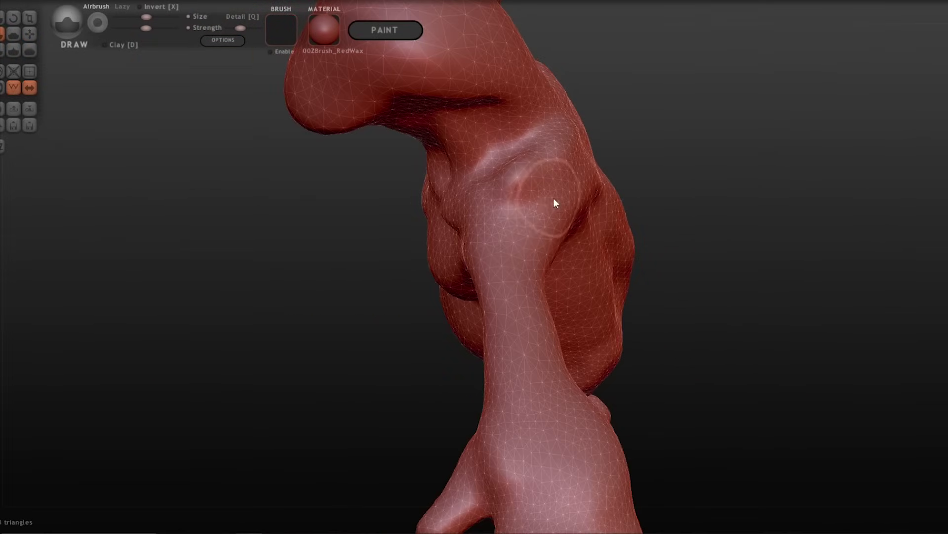
mouse_move(514, 252)
right_down()
mouse_move(455, 253)
mouse_move(504, 238)
mouse_move(491, 272)
mouse_move(549, 224)
mouse_move(514, 256)
mouse_move(442, 259)
mouse_move(493, 321)
mouse_move(479, 330)
mouse_move(504, 369)
mouse_move(568, 292)
mouse_move(514, 248)
mouse_move(548, 301)
mouse_move(477, 394)
mouse_move(328, 437)
right_up()
mouse_move(451, 461)
right_down()
mouse_move(329, 419)
mouse_move(431, 326)
mouse_move(459, 408)
right_up()
mouse_move(455, 322)
right_down()
mouse_move(454, 303)
mouse_move(459, 371)
right_up()
mouse_move(463, 275)
right_down()
mouse_move(629, 349)
mouse_move(469, 318)
mouse_move(530, 315)
mouse_move(478, 203)
mouse_move(382, 183)
right_up()
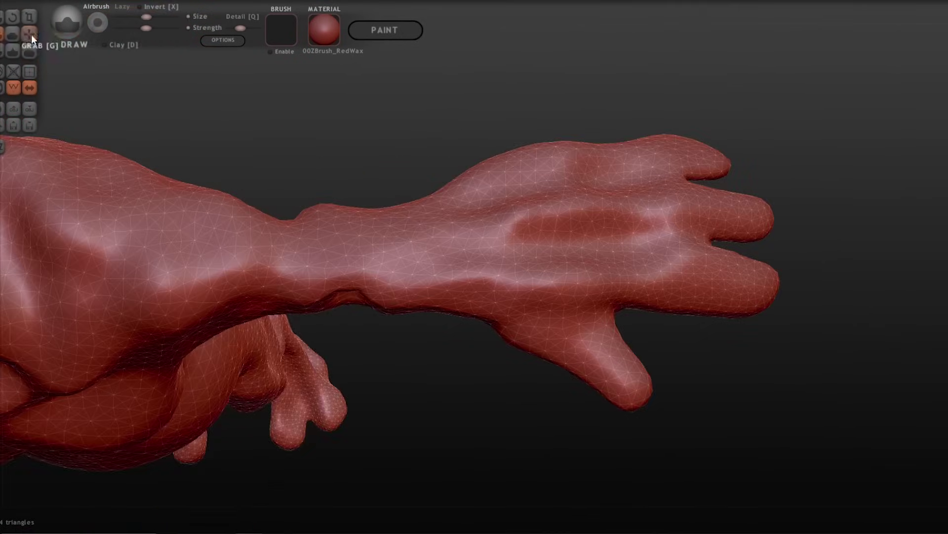
- Reshape the hand, thumb and fingers from several angles with Grab
click(30, 33)
drag(209, 91, 420, 164)
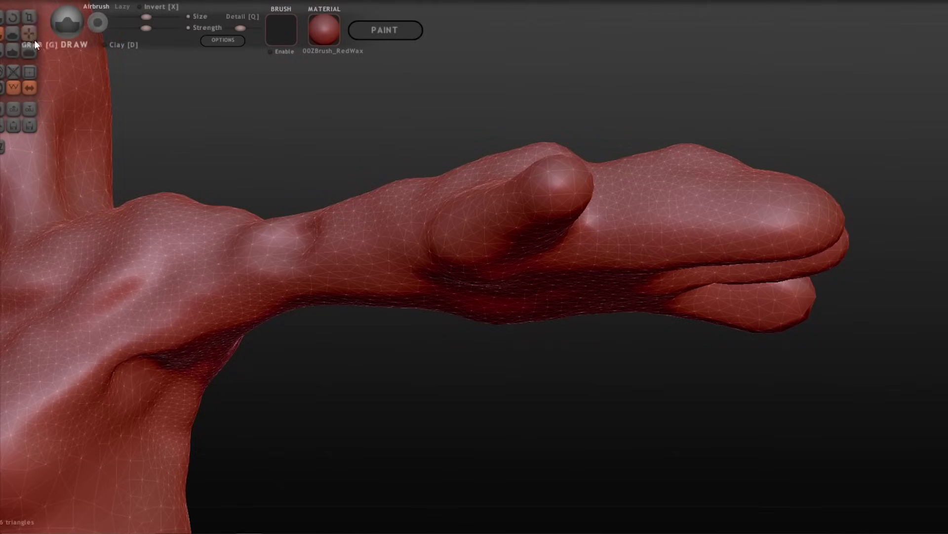
click(34, 41)
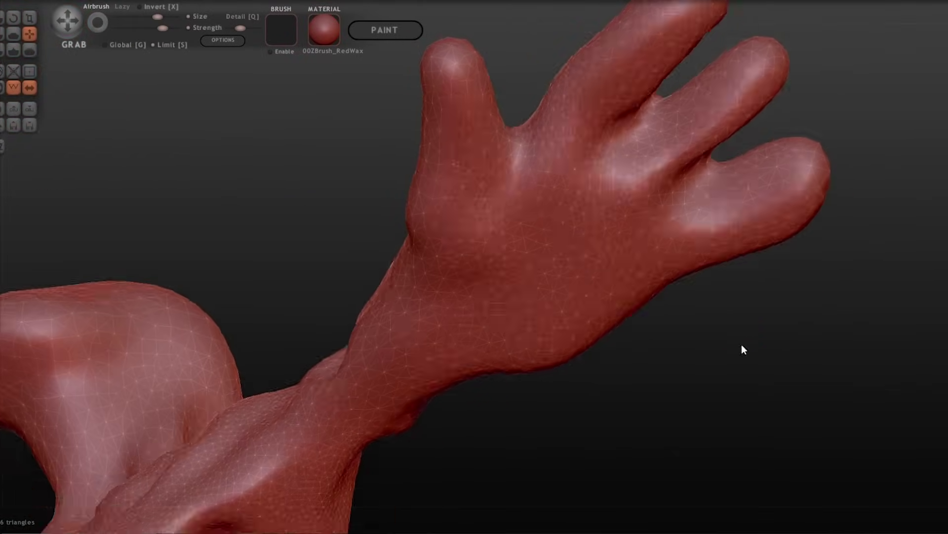
drag(741, 346, 720, 294)
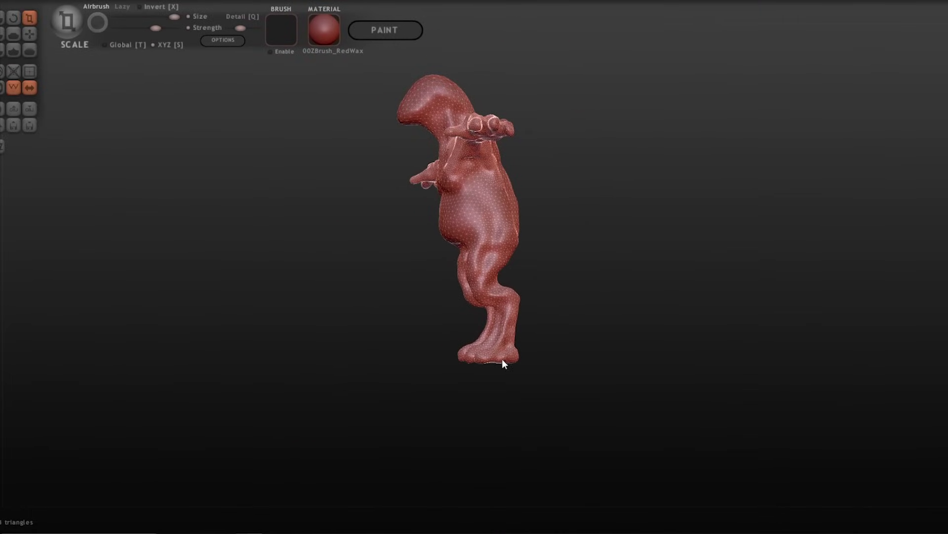
- Adjust the creature's side profile and leg stance with Grab and Scale
key(g)
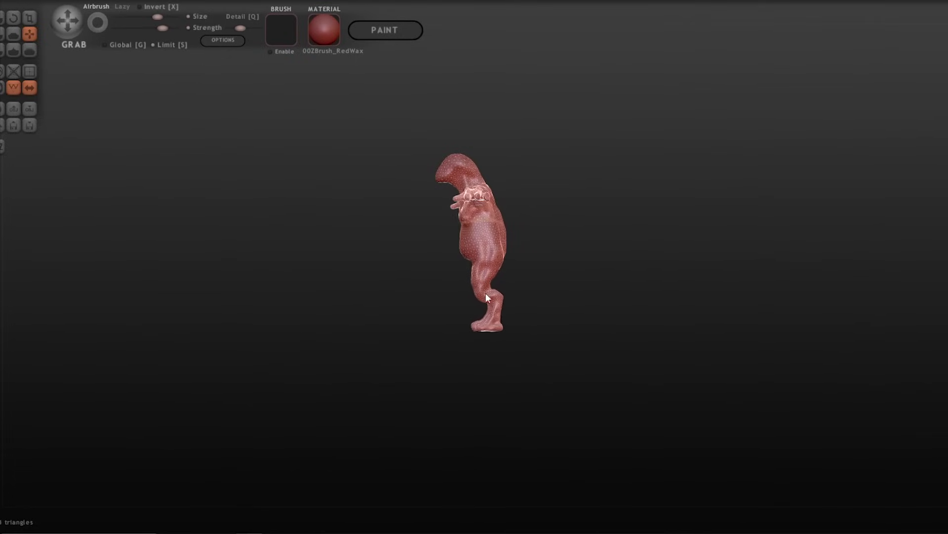
key(t)
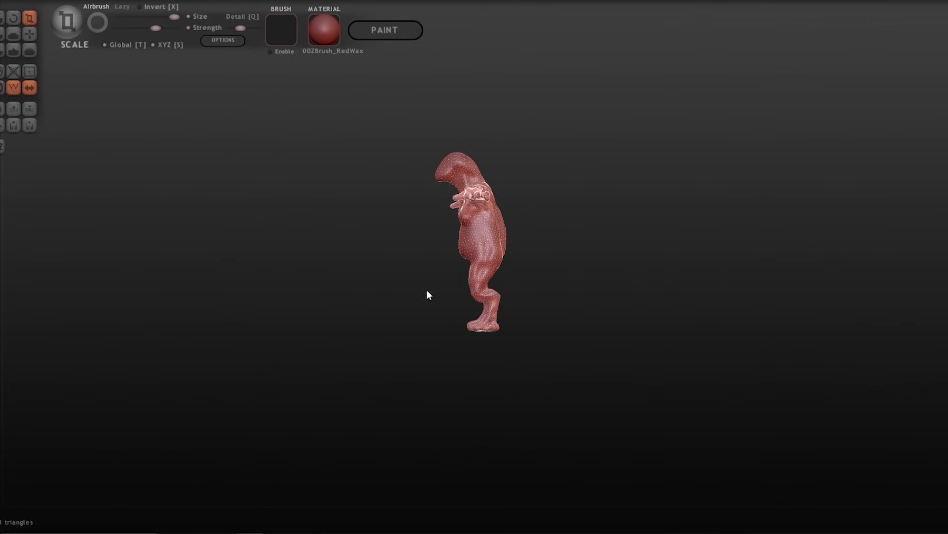
scroll(485, 333, up, 5)
drag(485, 347, 499, 341)
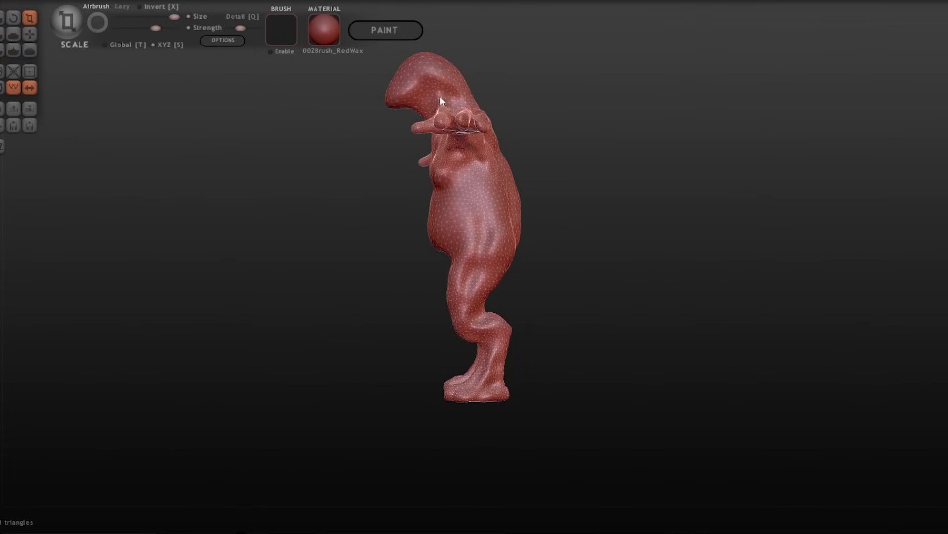
click(29, 33)
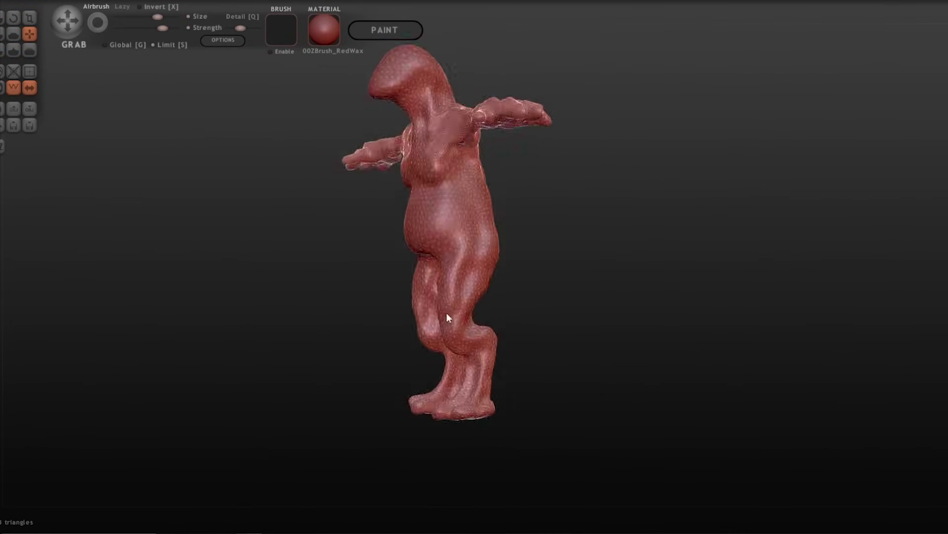
scroll(451, 318, up, 6)
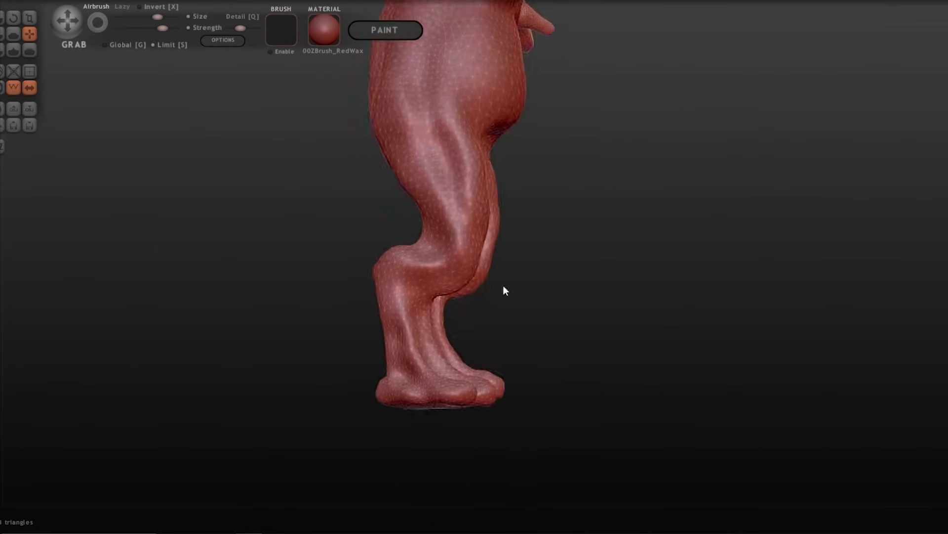
mouse_move(470, 250)
middle_down()
mouse_move(457, 225)
mouse_move(769, 299)
mouse_move(205, 217)
middle_up()
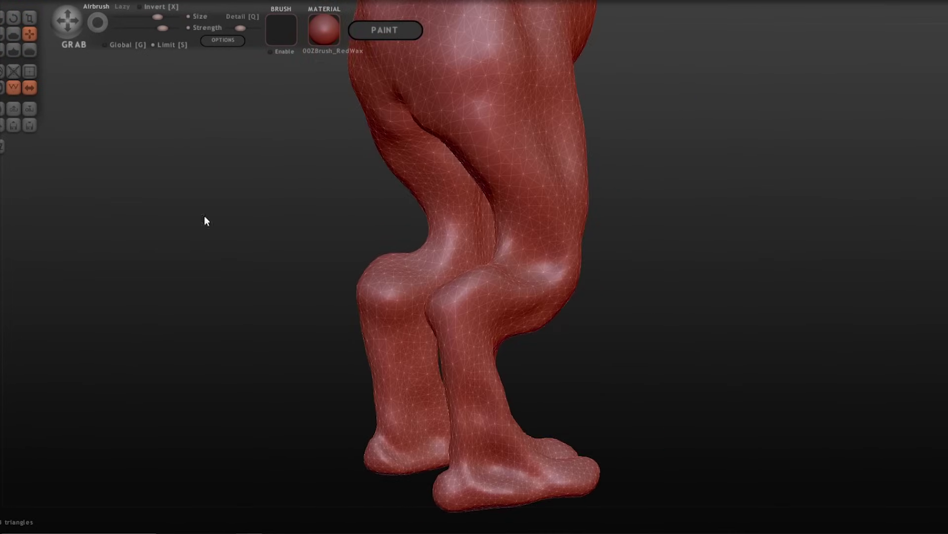
- Sculpt elongated muscle ridges along the front and inner thighs down to the knees with Draw
click(2, 34)
middle_drag(617, 265, 464, 253)
mouse_move(580, 233)
right_down()
mouse_move(375, 268)
mouse_move(394, 265)
mouse_move(561, 96)
mouse_move(690, 288)
mouse_move(479, 286)
mouse_move(713, 263)
mouse_move(587, 120)
mouse_move(784, 197)
mouse_move(703, 227)
mouse_move(220, 276)
mouse_move(231, 381)
mouse_move(349, 228)
right_up()
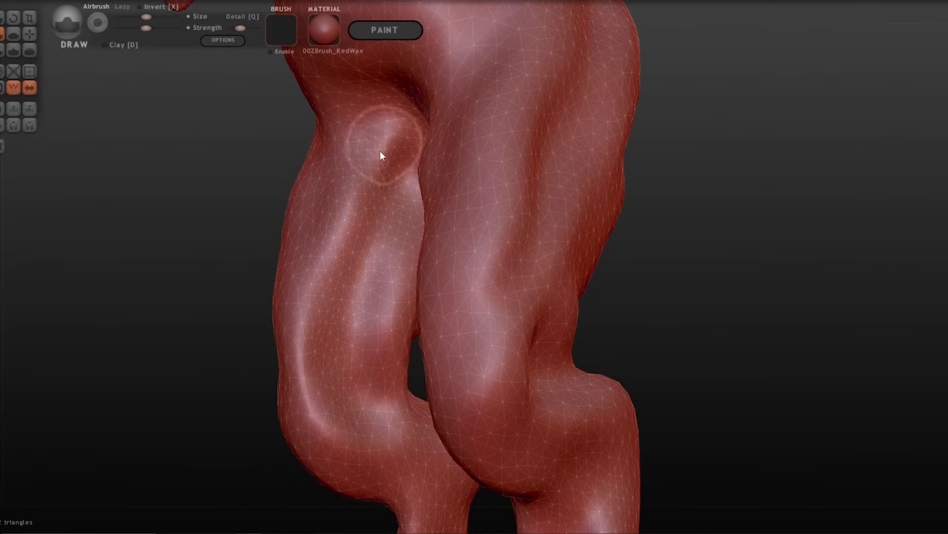
scroll(318, 372, down, 5)
mouse_move(345, 369)
right_down()
mouse_move(317, 371)
mouse_move(314, 358)
mouse_move(231, 317)
mouse_move(445, 144)
mouse_move(279, 305)
mouse_move(636, 272)
mouse_move(794, 210)
mouse_move(686, 266)
mouse_move(573, 257)
right_up()
scroll(231, 317, up, 5)
scroll(686, 267, up, 5)
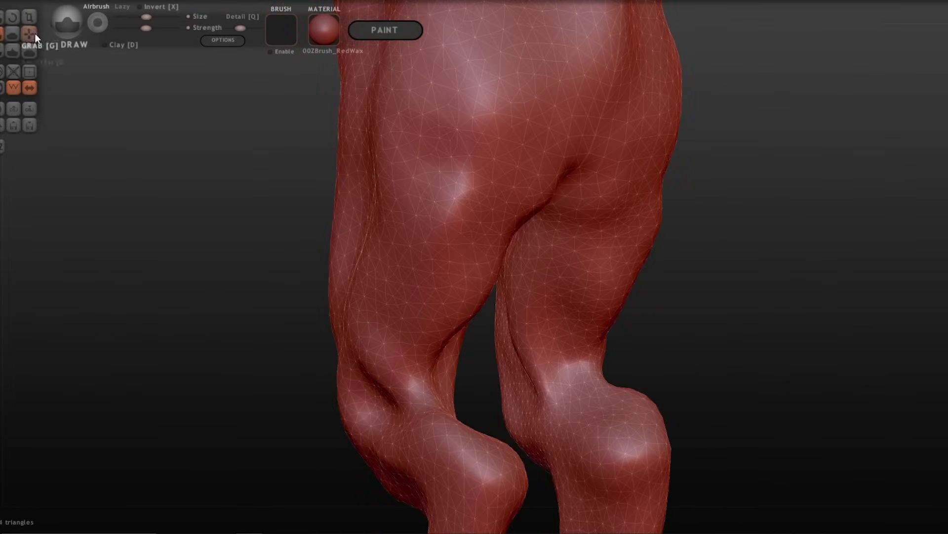
- Reshape the buttocks and backs of the legs with Grab, and even out the surface with Smooth
click(32, 34)
right_drag(760, 316, 149, 304)
mouse_move(470, 238)
shift+mouse_down()
mouse_move(475, 334)
mouse_move(470, 168)
shift+mouse_up()
right_drag(494, 222, 494, 197)
click(29, 34)
scroll(597, 236, up, 2)
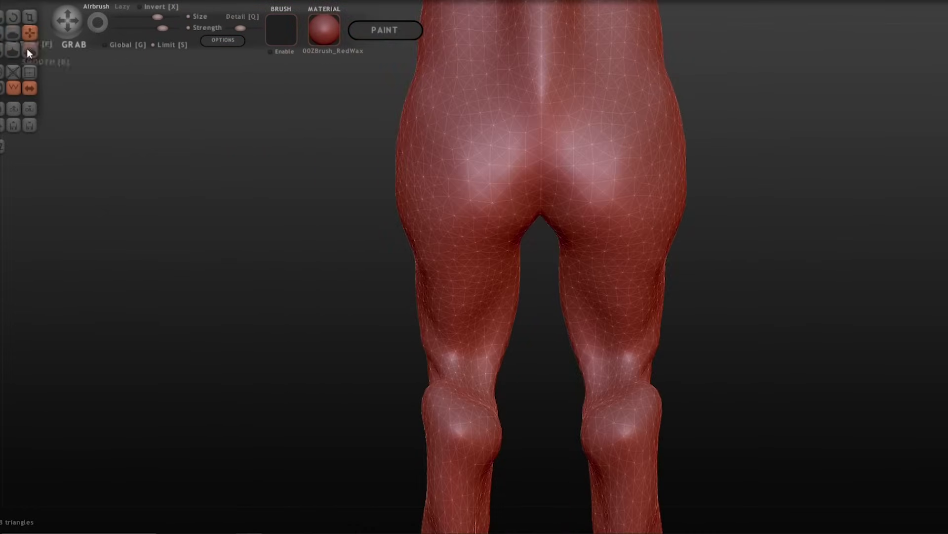
click(29, 49)
right_drag(415, 296, 582, 196)
scroll(582, 196, up, 4)
- Reshape the neck and upper shoulders with Grab
click(30, 34)
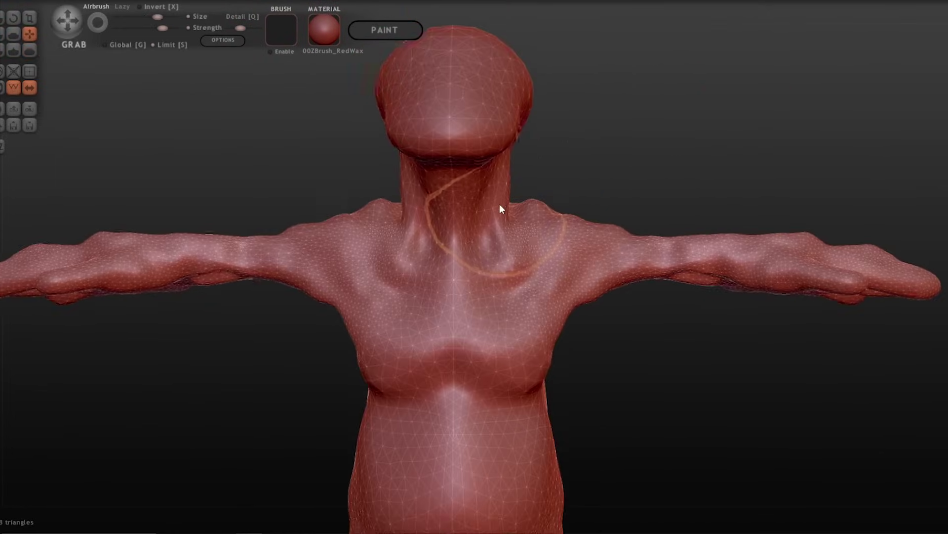
scroll(499, 204, up, 2)
drag(500, 204, 523, 191)
right_drag(523, 189, 571, 159)
scroll(514, 177, up, 1)
right_drag(515, 177, 518, 154)
scroll(519, 153, up, 2)
alt+right_drag(515, 114, 466, 223)
- Smooth the neck and shoulder transitions, and build up throat and collarbone forms with Draw
click(30, 50)
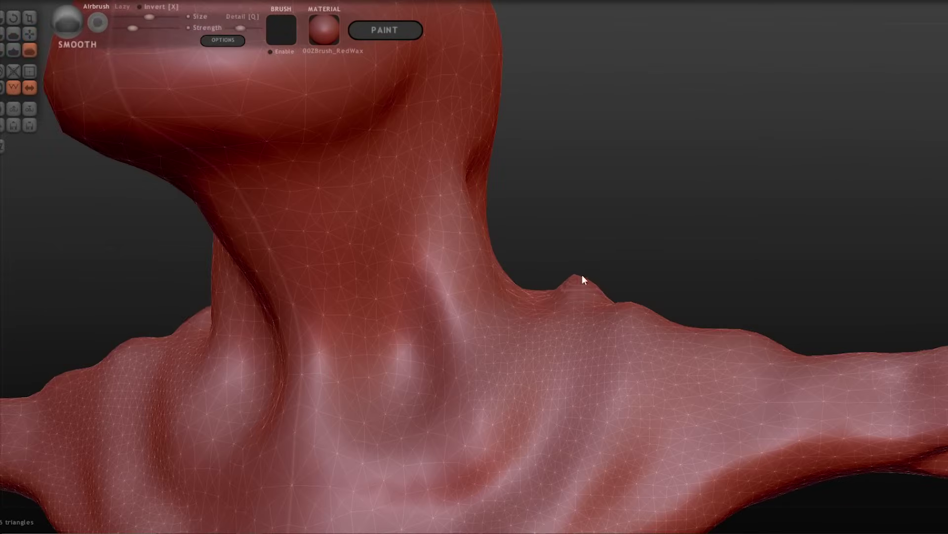
mouse_move(582, 275)
right_down()
mouse_move(749, 164)
mouse_move(604, 157)
mouse_move(604, 229)
mouse_move(673, 277)
mouse_move(512, 249)
mouse_move(535, 144)
mouse_move(654, 133)
mouse_move(141, 164)
right_up()
click(2, 33)
mouse_move(502, 140)
right_down()
mouse_move(745, 165)
mouse_move(717, 190)
right_up()
mouse_move(371, 269)
right_down()
mouse_move(631, 153)
mouse_move(616, 176)
mouse_move(638, 191)
mouse_move(663, 166)
mouse_move(466, 176)
mouse_move(402, 221)
mouse_move(445, 180)
mouse_move(655, 222)
mouse_move(494, 212)
mouse_move(555, 188)
mouse_move(417, 140)
mouse_move(360, 286)
mouse_move(656, 248)
mouse_move(544, 282)
mouse_move(638, 235)
mouse_move(689, 226)
mouse_move(657, 224)
mouse_move(484, 316)
mouse_move(486, 338)
mouse_move(695, 182)
mouse_move(470, 302)
mouse_move(661, 212)
mouse_move(665, 170)
mouse_move(776, 194)
mouse_move(686, 185)
mouse_move(764, 227)
mouse_move(578, 202)
right_up()
click(485, 336)
click(478, 287)
scroll(665, 170, up, 3)
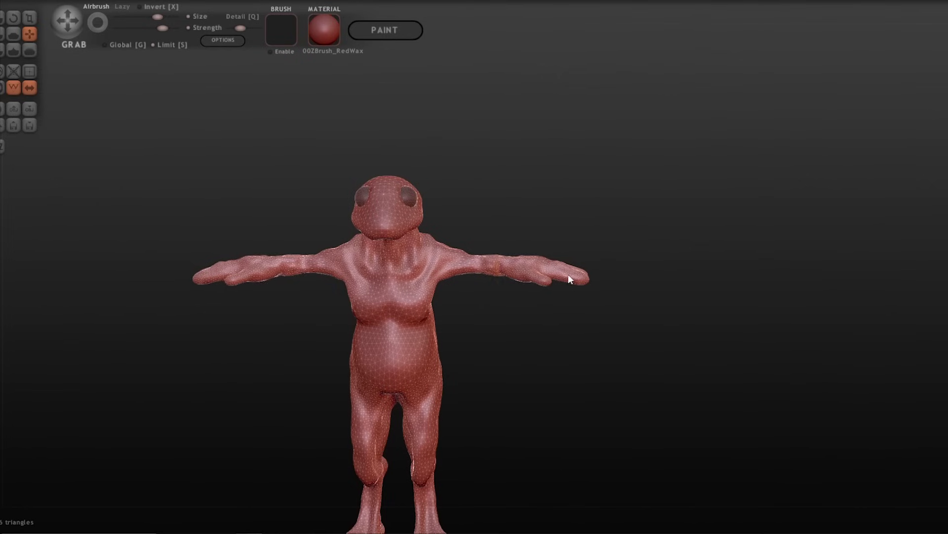
- Adjust the outstretched arms and hands with Grab
drag(568, 274, 590, 271)
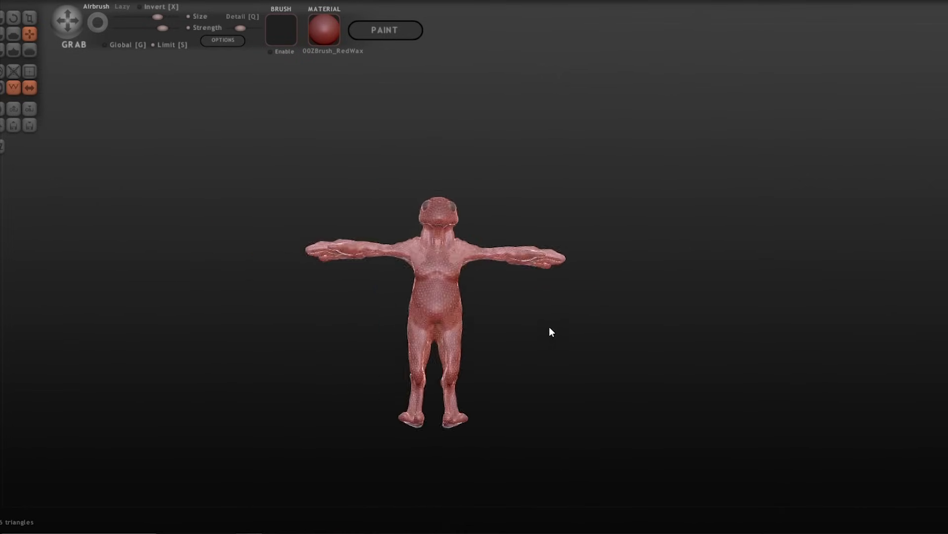
scroll(549, 327, up, 4)
drag(549, 327, 598, 232)
scroll(524, 228, up, 1)
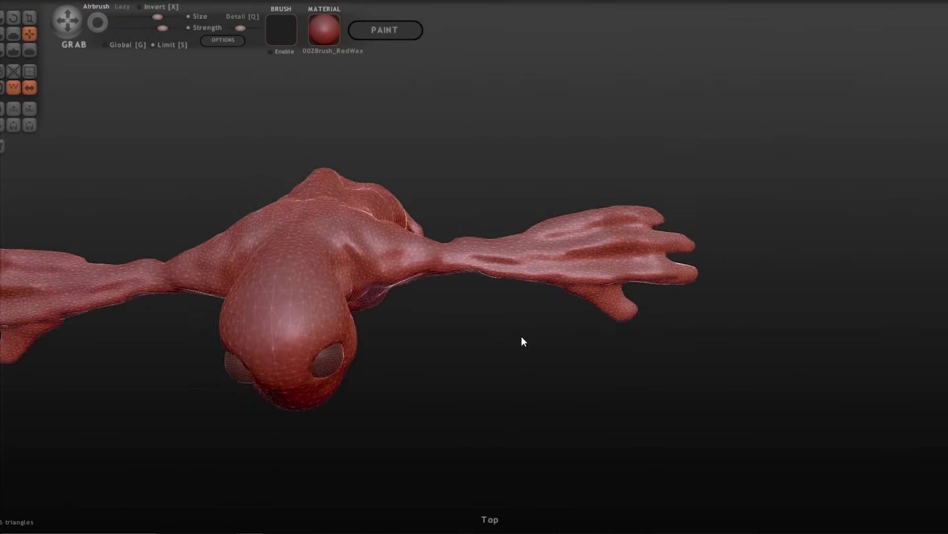
scroll(523, 339, up, 5)
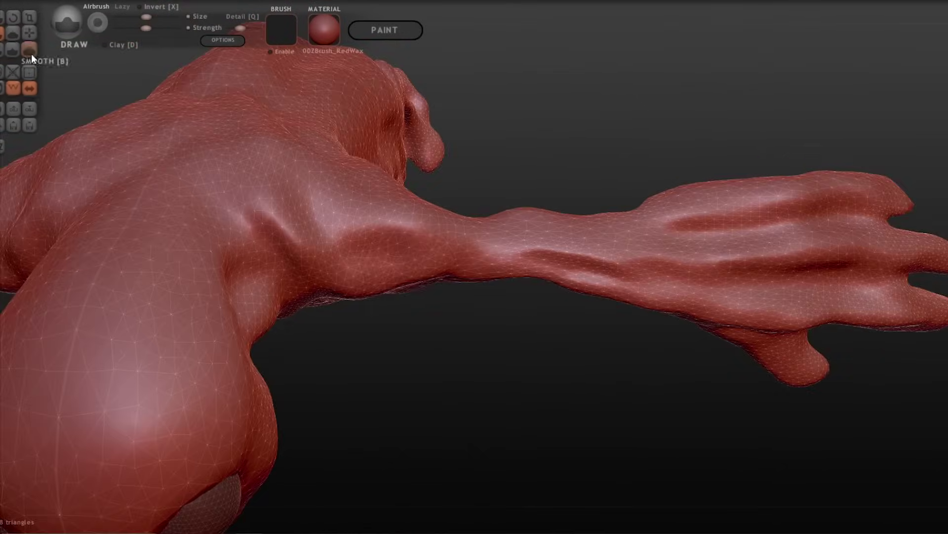
- Soften the arms, chest and hips with Smooth, and lower the mesh density with the Reduce Brush
click(30, 56)
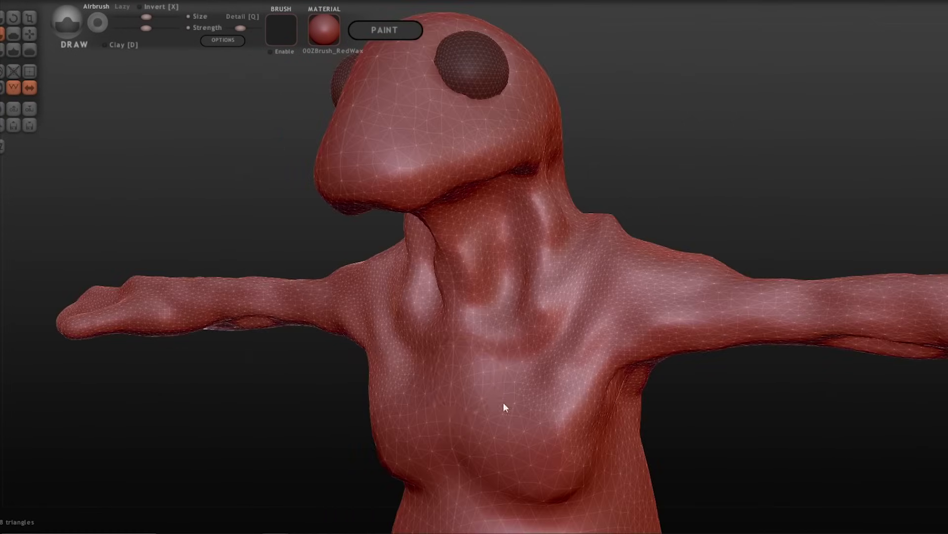
click(27, 68)
drag(606, 330, 418, 326)
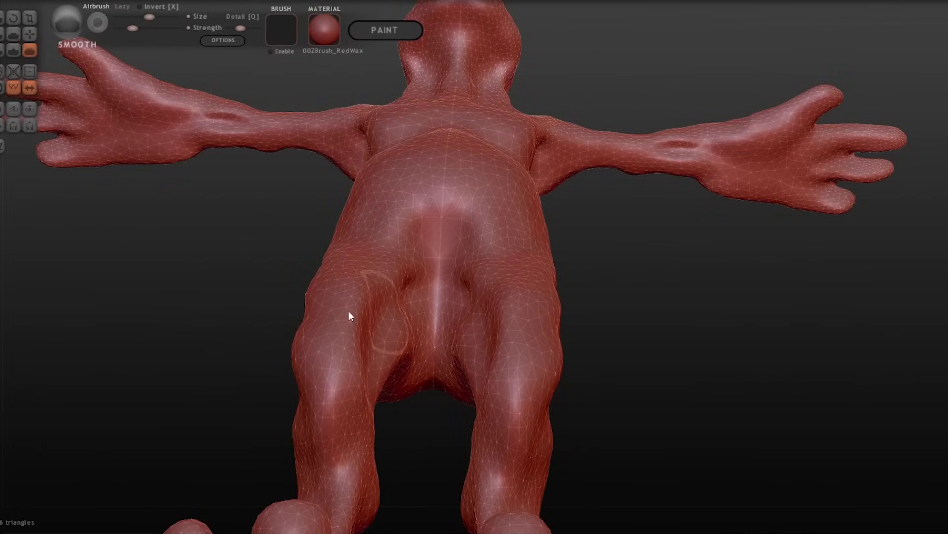
key(y)
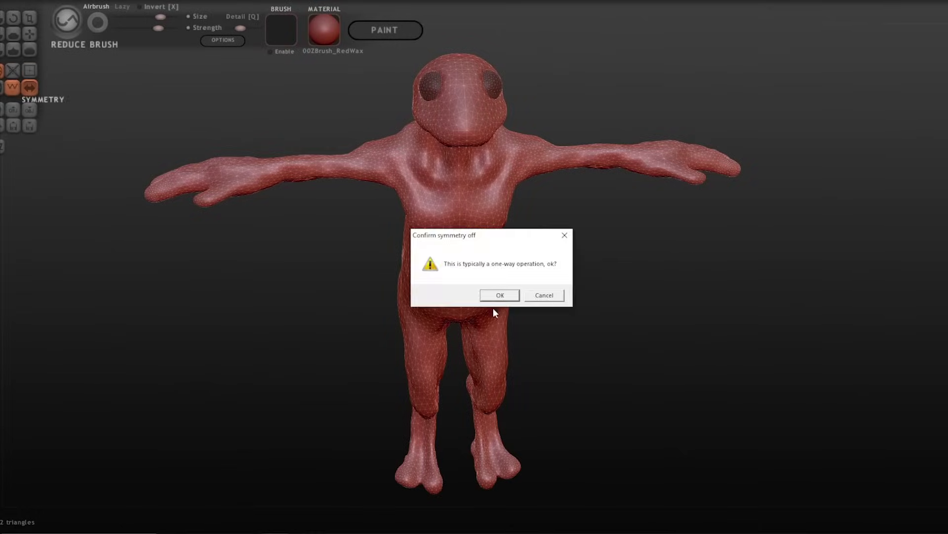
- Keep symmetry on and switch the sculpt to Paint mode
click(545, 295)
click(383, 31)
drag(490, 232, 572, 233)
click(436, 267)
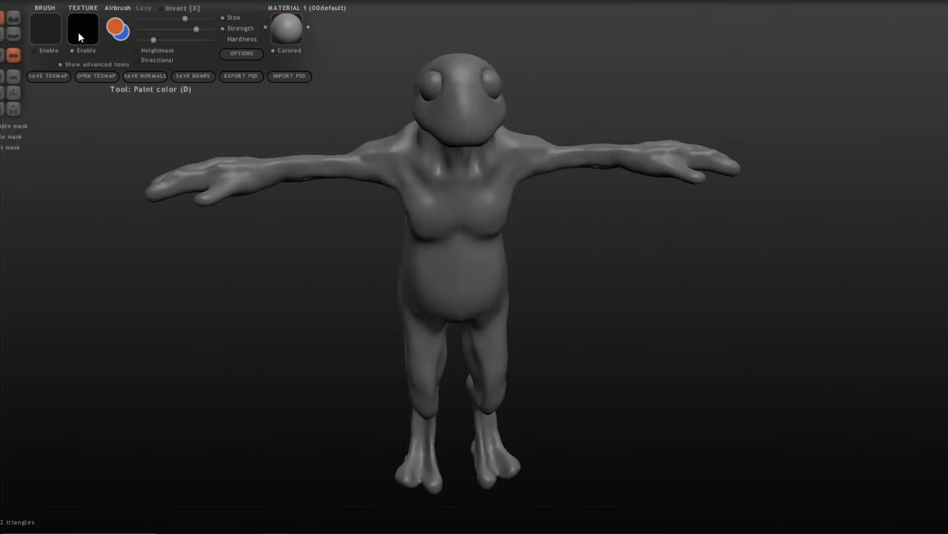
- Import frogskin1.png, frogskin2.png, frogskin3.png, frogskin4.png and frogskin5.png into the paint texture library
click(78, 29)
click(553, 489)
click(395, 248)
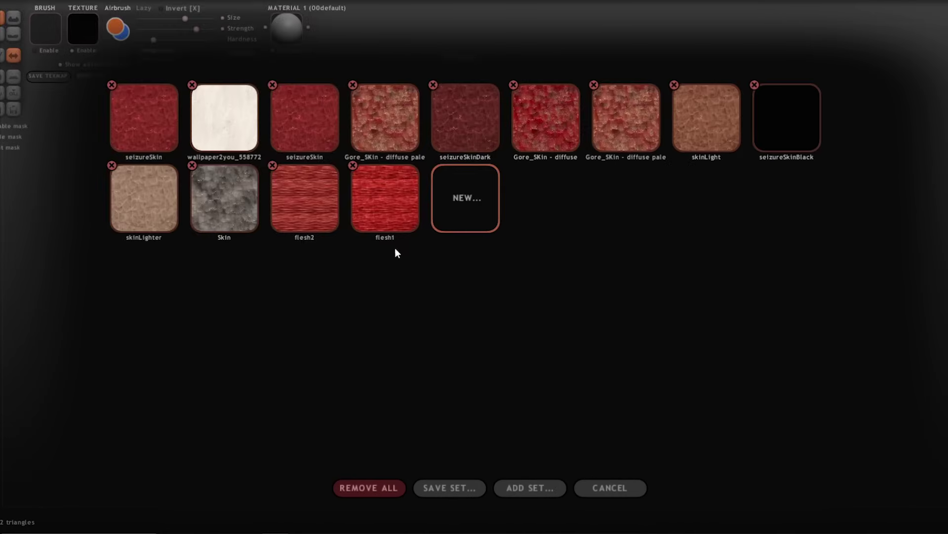
click(470, 215)
double_click(336, 76)
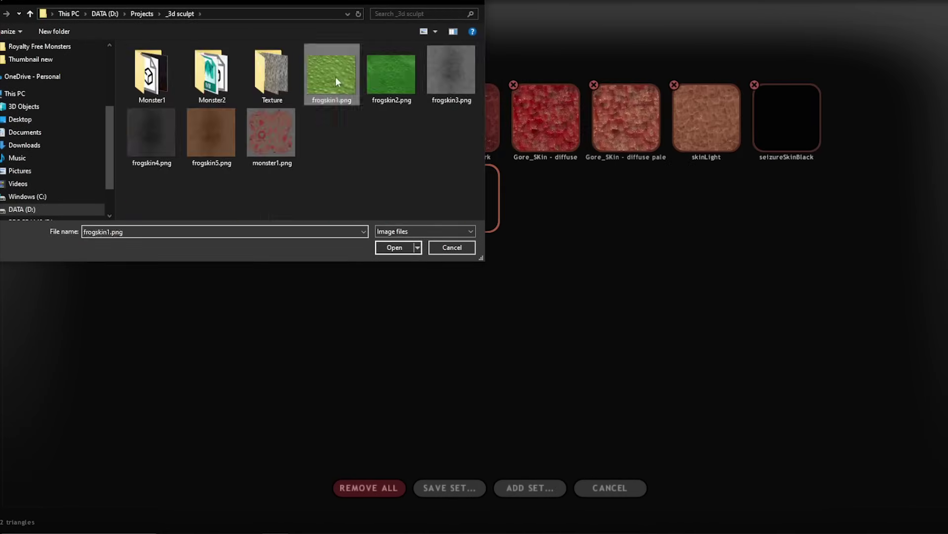
click(546, 197)
double_click(392, 76)
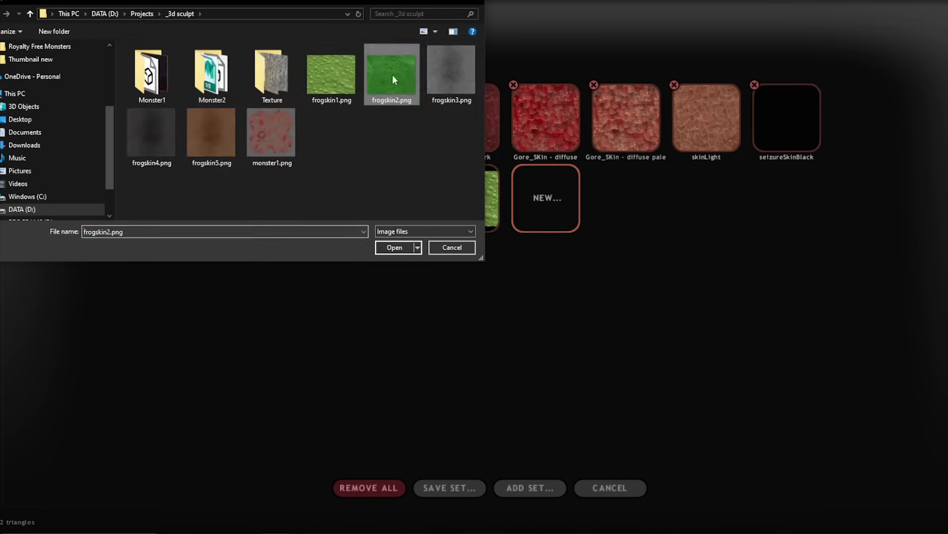
click(631, 199)
double_click(447, 75)
click(707, 207)
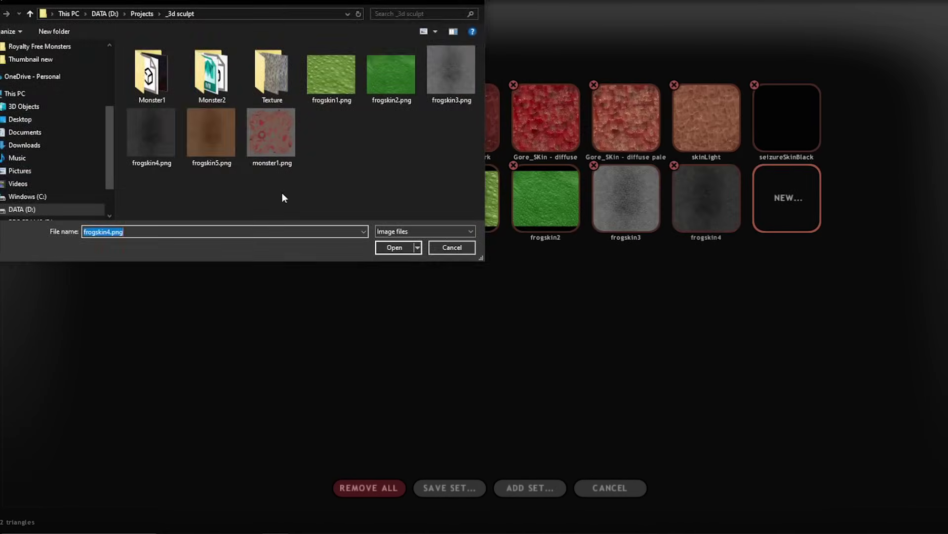
double_click(282, 197)
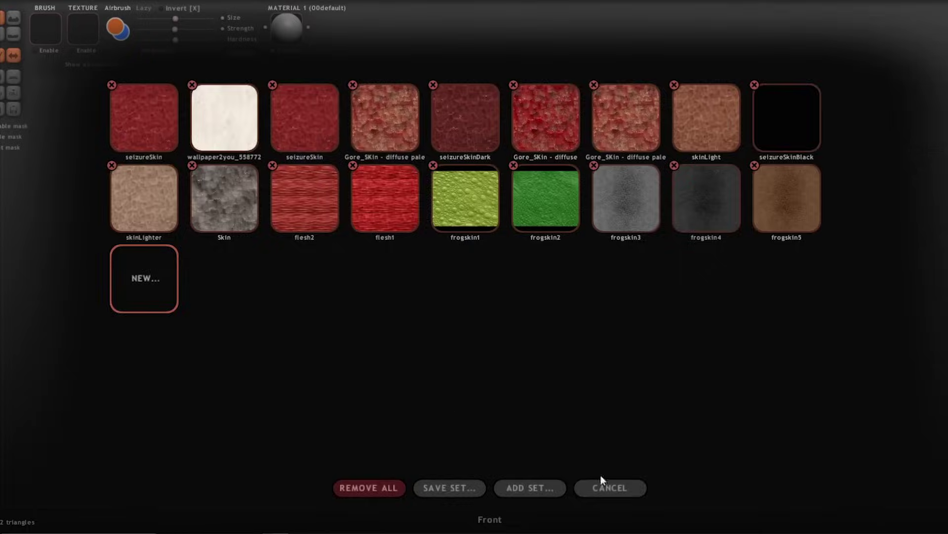
- Enable frogskin2 as the paint texture and raise the brush strength to maximum
click(606, 486)
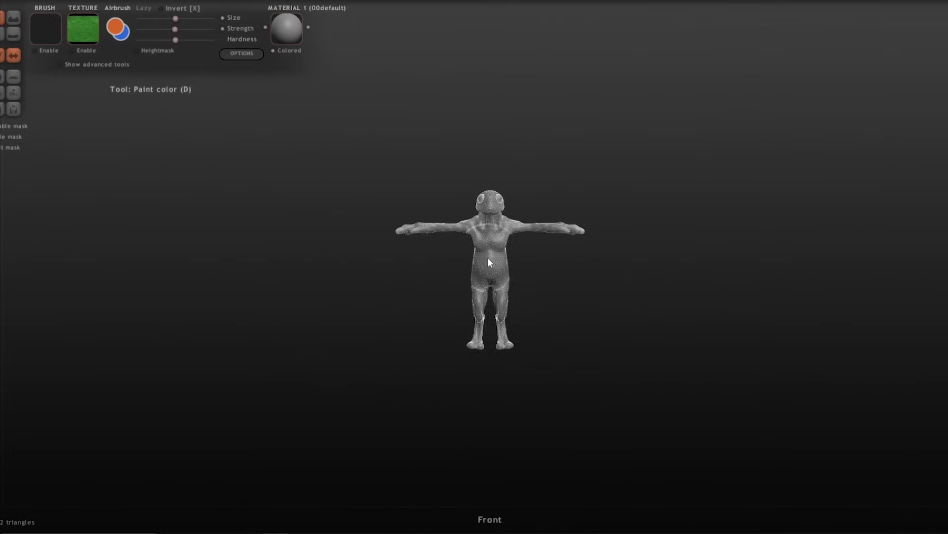
scroll(487, 257, up, 3)
scroll(493, 245, down, 2)
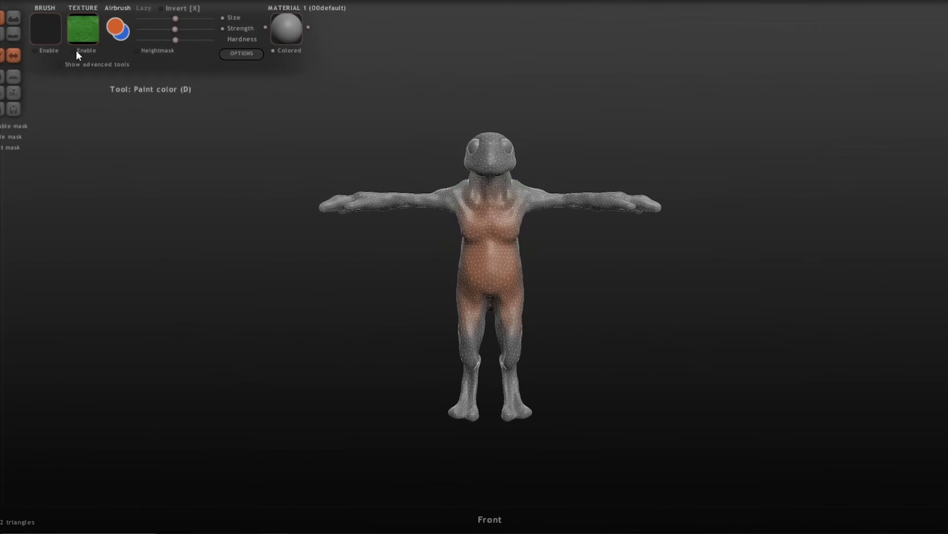
click(72, 51)
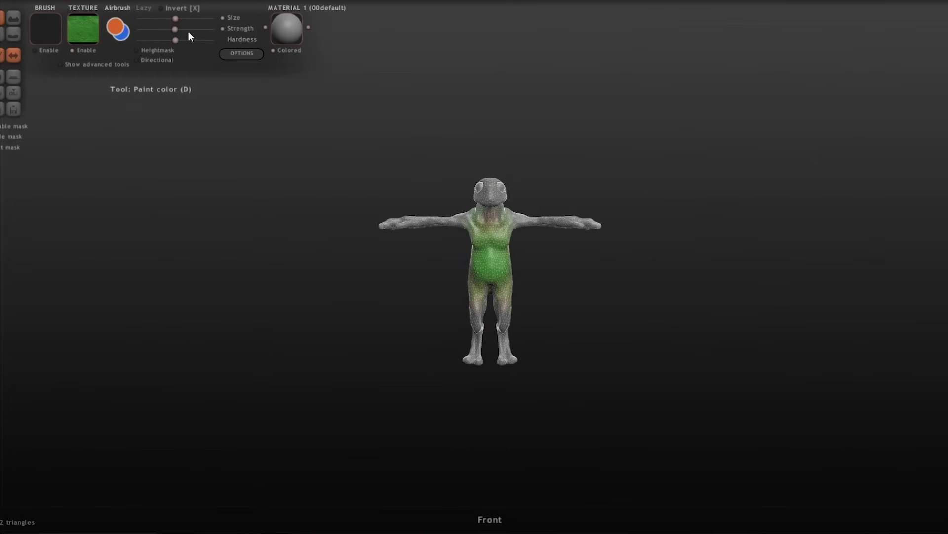
click(215, 29)
- Paint the green frog skin texture over the head, arms, hands, torso and front of the legs
mouse_move(414, 223)
mouse_down()
mouse_move(489, 227)
mouse_move(392, 221)
mouse_up()
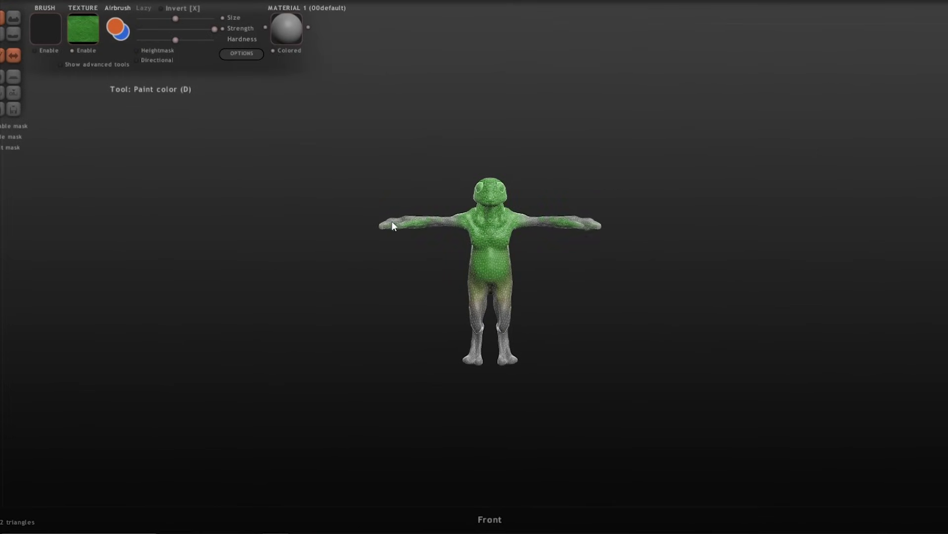
middle_drag(392, 221, 392, 226)
drag(392, 226, 399, 233)
drag(480, 204, 452, 228)
mouse_move(452, 228)
middle_down()
mouse_move(515, 279)
mouse_move(523, 188)
middle_up()
drag(480, 346, 473, 215)
- Cover the sides of the body, the raised hand and the lower legs and feet with the frogskin2 texture
middle_drag(473, 215, 494, 228)
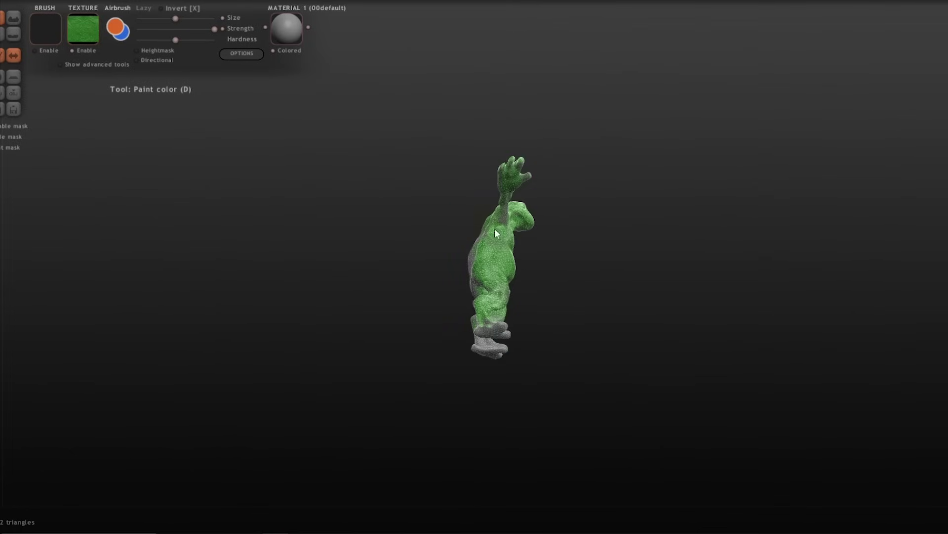
drag(494, 228, 512, 165)
middle_drag(512, 165, 467, 204)
scroll(549, 210, up, 3)
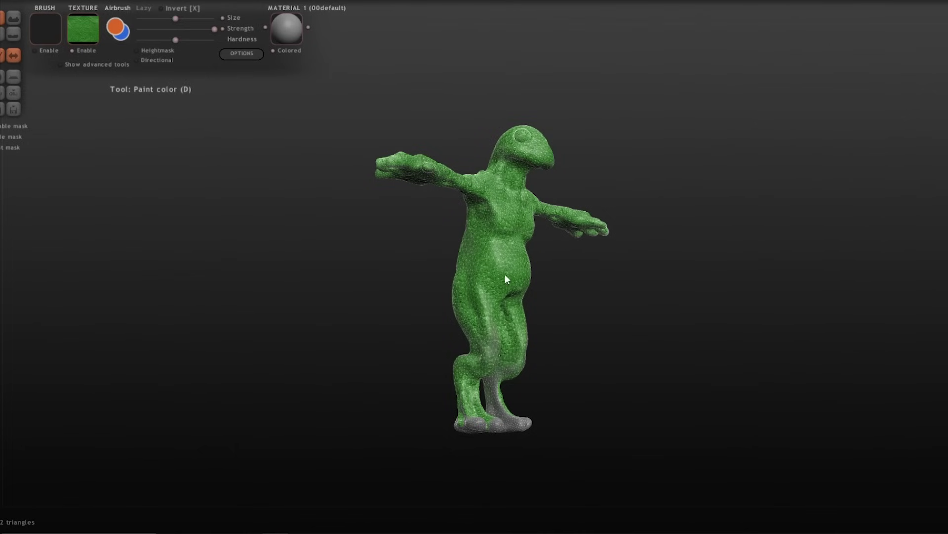
middle_drag(505, 274, 526, 366)
drag(526, 366, 494, 411)
- Fill the unpainted back and remaining gaps with the green frog skin texture
right_drag(494, 411, 560, 350)
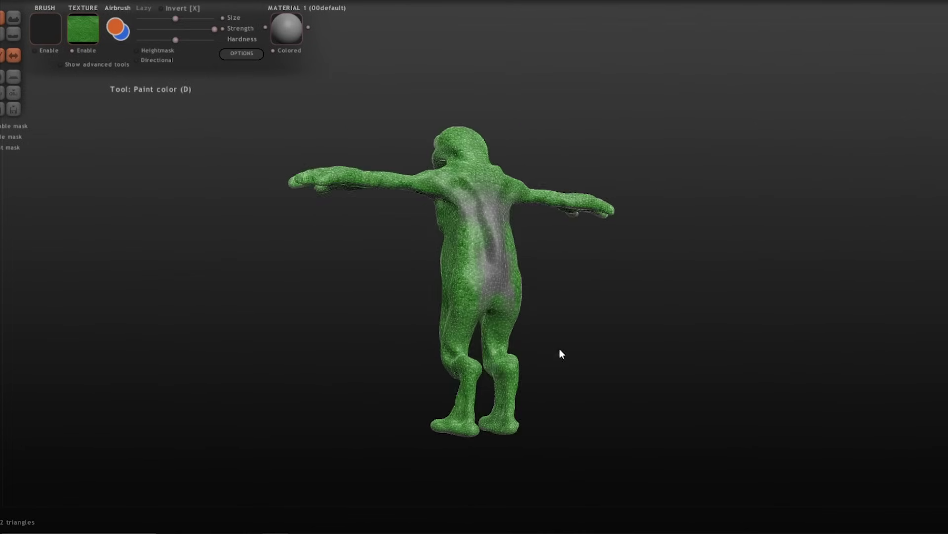
right_drag(457, 368, 509, 179)
scroll(726, 203, up, 5)
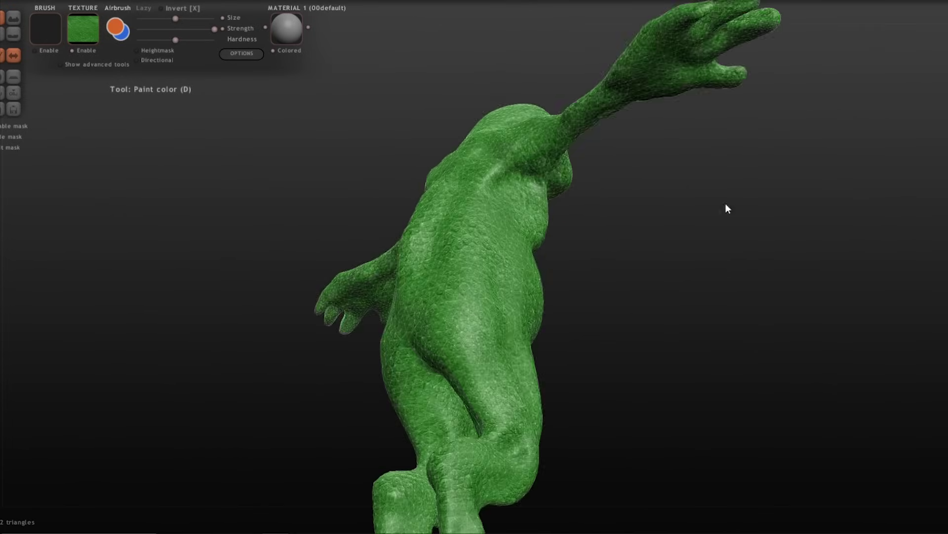
- Choose the solid black seizureSkinBlack paint texture and cover the middle of both eyes with it
mouse_move(725, 203)
right_down()
mouse_move(449, 264)
mouse_move(780, 266)
mouse_move(674, 284)
mouse_move(642, 146)
mouse_move(724, 199)
mouse_move(482, 143)
right_up()
scroll(723, 199, up, 5)
click(83, 28)
scroll(490, 328, up, 1)
mouse_move(490, 328)
mouse_down()
mouse_move(401, 316)
mouse_move(426, 252)
mouse_up()
right_drag(426, 252, 346, 262)
mouse_move(465, 269)
mouse_down()
mouse_move(494, 354)
mouse_move(505, 246)
mouse_move(516, 225)
mouse_up()
right_drag(516, 225, 593, 262)
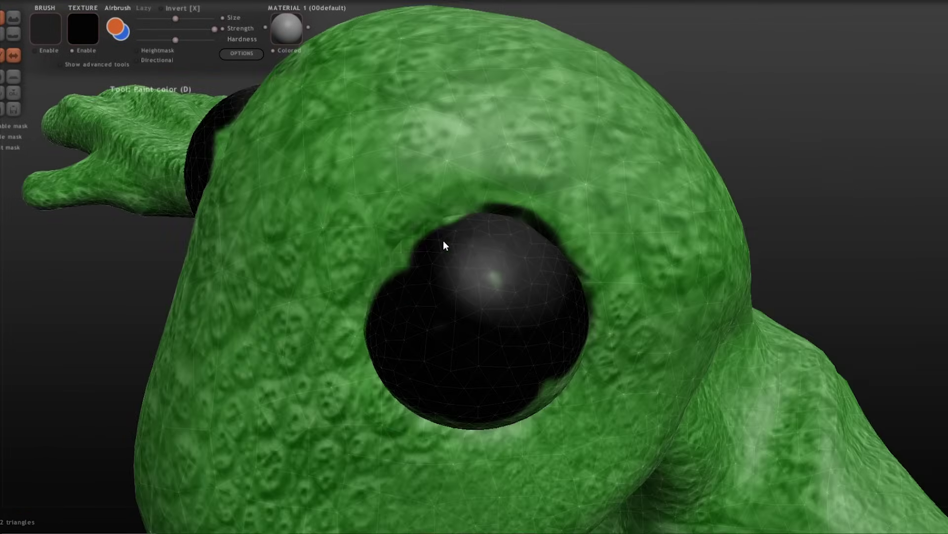
- Extend the black paint over the rims and remaining green edges of the eyeballs
mouse_move(443, 240)
mouse_down()
mouse_move(389, 328)
mouse_move(588, 236)
mouse_up()
right_drag(637, 235, 499, 242)
drag(494, 240, 460, 266)
mouse_move(459, 267)
right_down()
mouse_move(380, 364)
mouse_move(431, 380)
right_up()
drag(431, 380, 544, 358)
right_drag(544, 357, 526, 325)
drag(525, 325, 564, 316)
right_drag(563, 316, 523, 297)
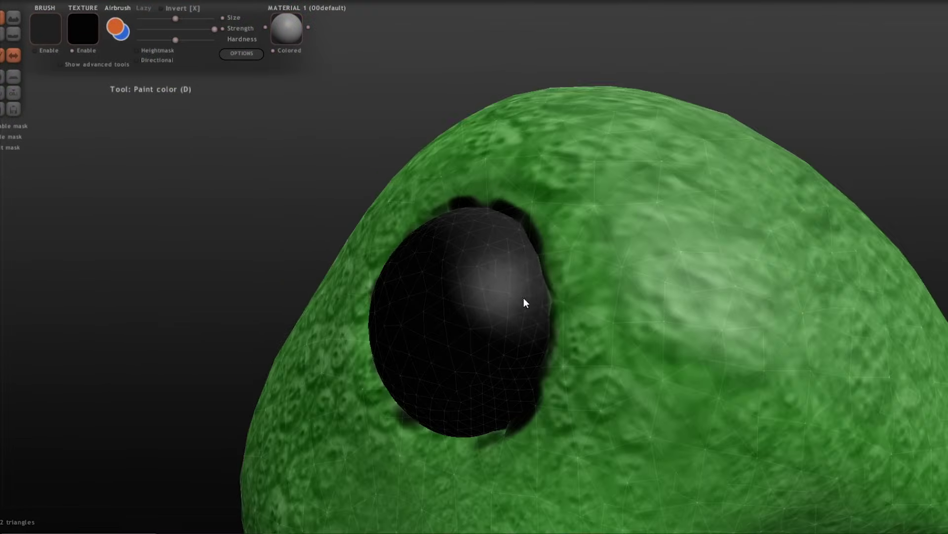
drag(523, 297, 551, 301)
- Paint frogskin2 green over the black spill on the skin around the eyes
right_drag(551, 301, 532, 180)
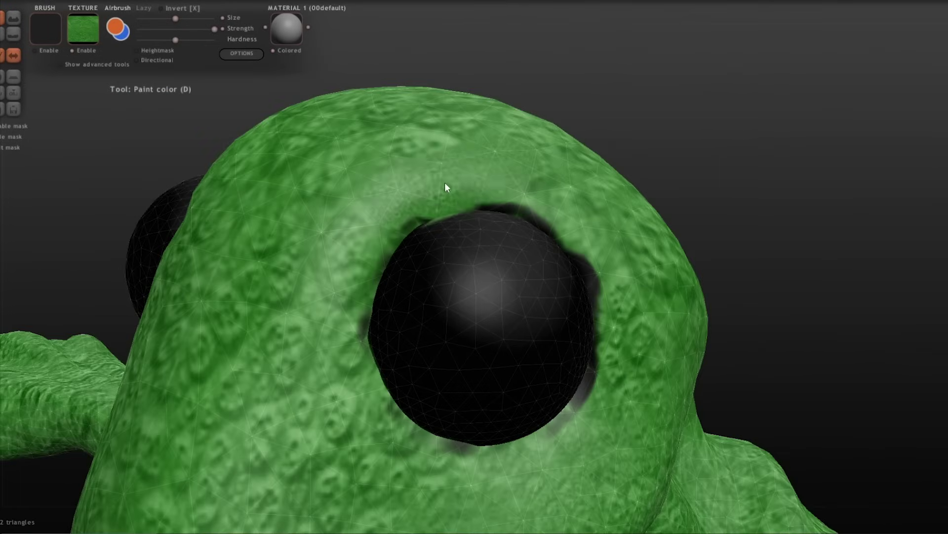
right_drag(568, 443, 512, 430)
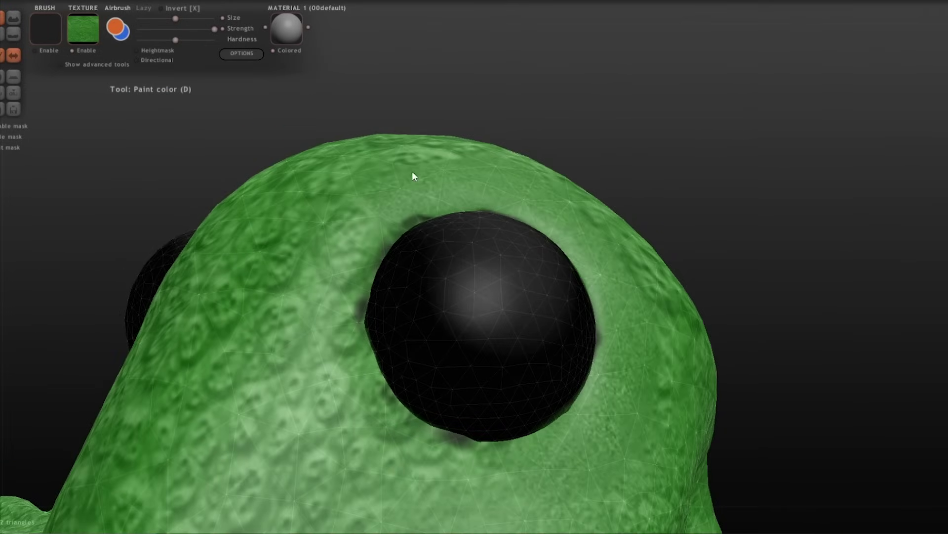
right_drag(348, 261, 667, 101)
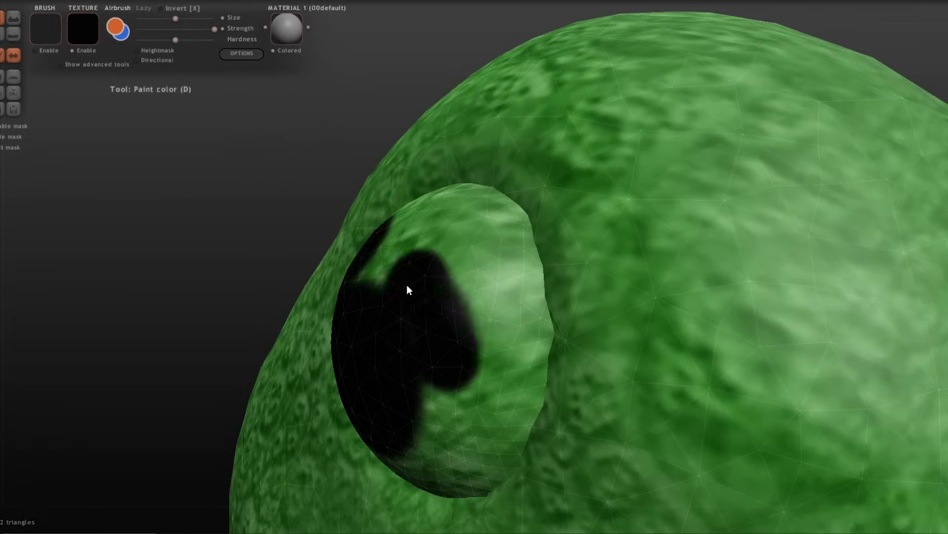
- Repaint the sides, top and inner faces of the eyeballs with the black texture
mouse_move(407, 290)
mouse_down()
mouse_move(514, 345)
mouse_move(508, 365)
mouse_up()
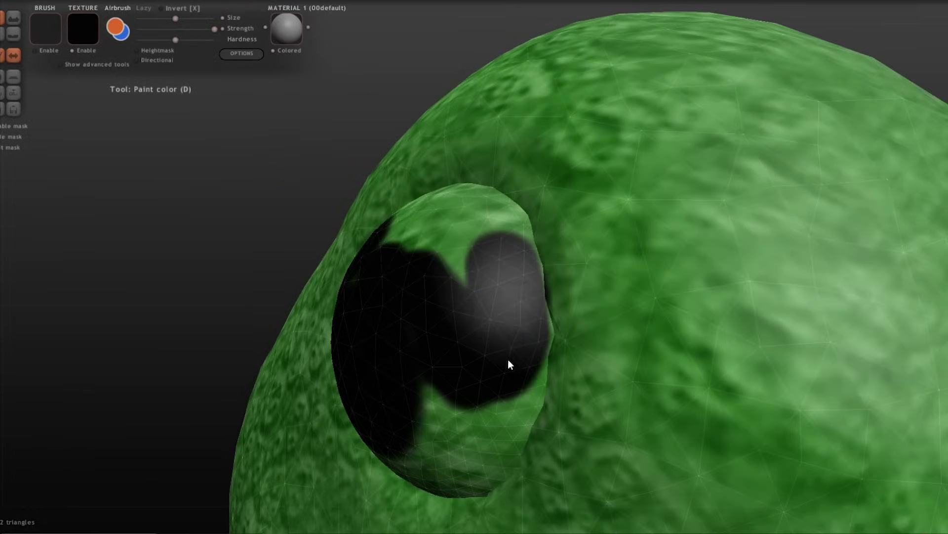
right_drag(508, 364, 276, 211)
mouse_move(336, 306)
mouse_down()
mouse_move(413, 360)
mouse_move(519, 393)
mouse_up()
drag(519, 394, 549, 425)
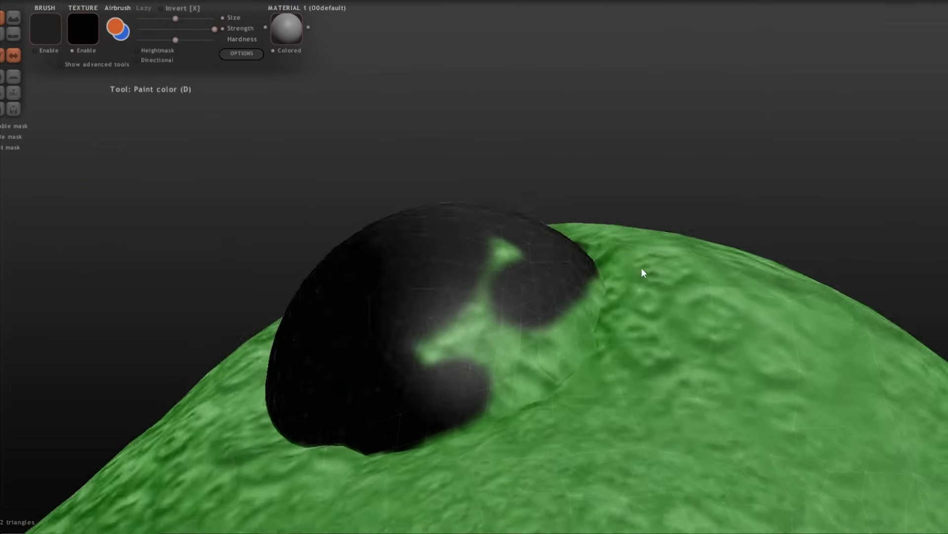
drag(641, 271, 433, 326)
mouse_move(432, 326)
right_down()
mouse_move(677, 241)
mouse_move(557, 344)
right_up()
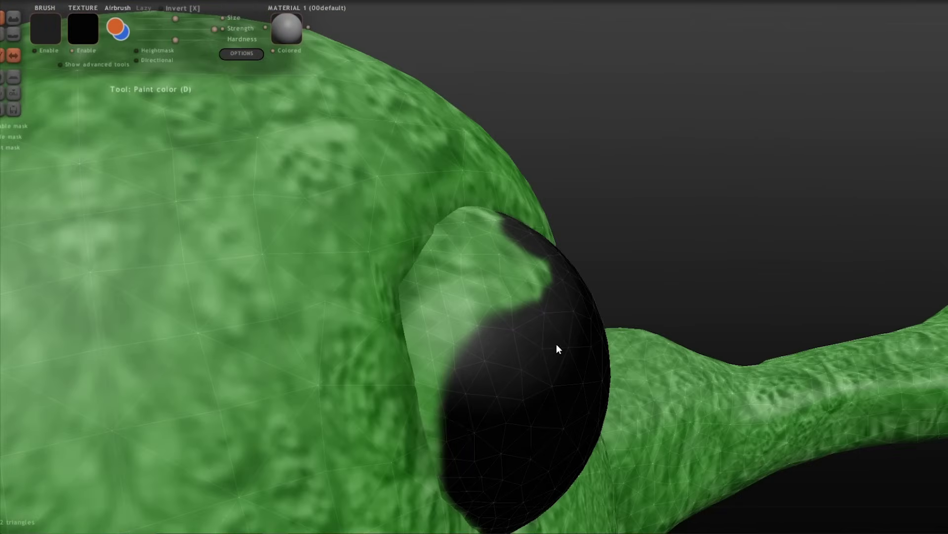
mouse_move(470, 457)
mouse_down()
mouse_move(456, 328)
mouse_move(426, 323)
mouse_up()
mouse_move(484, 324)
right_down()
mouse_move(627, 265)
mouse_move(613, 247)
right_up()
mouse_move(467, 232)
mouse_down()
mouse_move(495, 258)
mouse_move(516, 339)
mouse_up()
mouse_move(516, 338)
right_down()
mouse_move(637, 218)
mouse_move(617, 239)
right_up()
- Fill the remaining green gaps along the upper edges of the eyeballs with black
scroll(637, 218, down, 3)
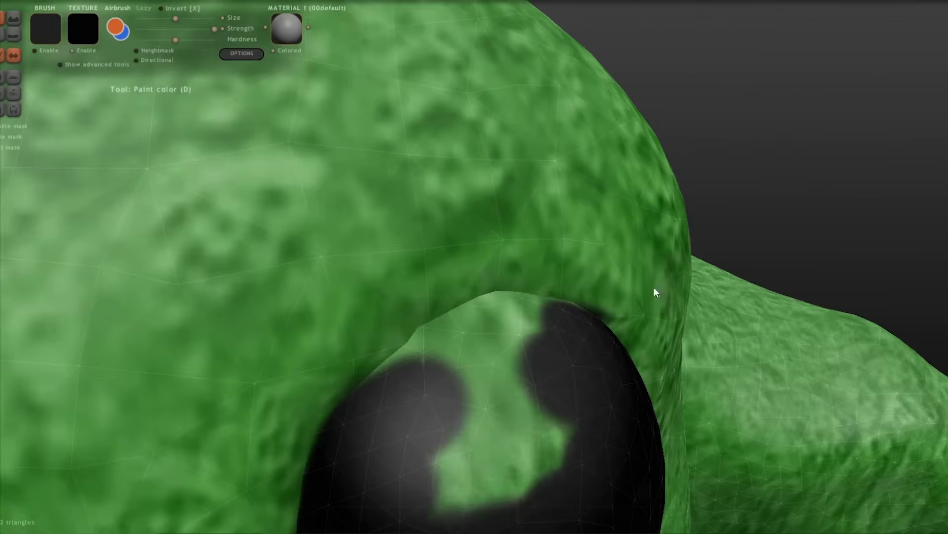
drag(656, 290, 500, 383)
right_drag(499, 384, 639, 368)
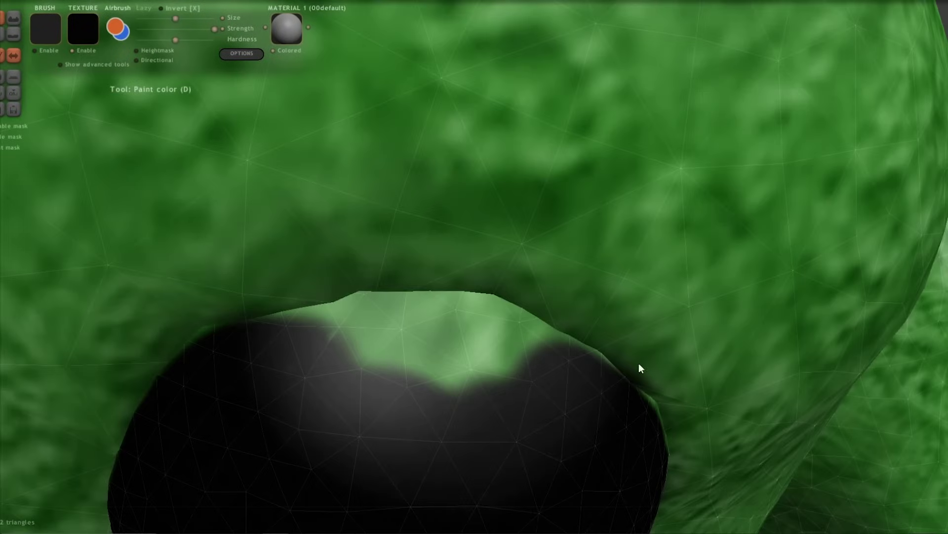
mouse_move(639, 368)
mouse_down()
mouse_move(348, 339)
mouse_move(489, 339)
mouse_move(430, 377)
mouse_up()
mouse_move(430, 377)
right_down()
mouse_move(837, 276)
mouse_move(620, 360)
right_up()
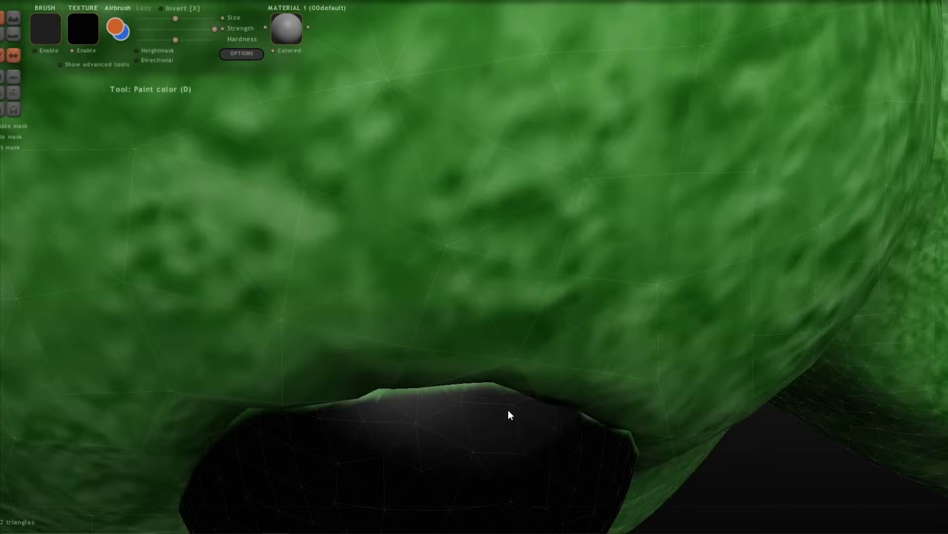
scroll(508, 413, up, 3)
mouse_move(557, 457)
mouse_down()
mouse_move(511, 439)
mouse_move(401, 435)
mouse_move(411, 441)
mouse_move(372, 456)
mouse_move(483, 426)
mouse_move(435, 429)
mouse_up()
mouse_move(434, 429)
right_down()
mouse_move(819, 195)
mouse_move(633, 153)
right_up()
mouse_move(425, 434)
mouse_down()
mouse_move(418, 456)
mouse_move(426, 270)
mouse_up()
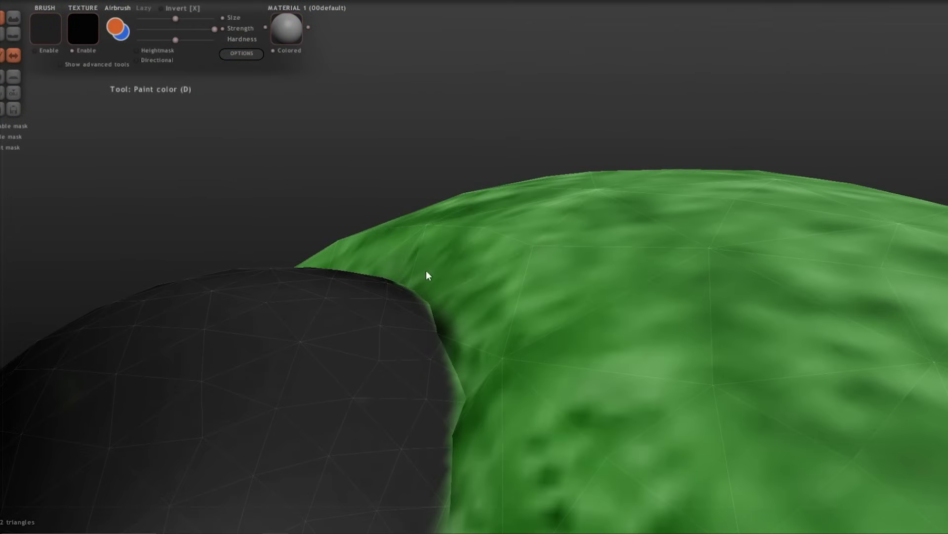
- Choose the frogskin1 texture and paint the throat, chest and belly yellow-green
scroll(615, 242, down, 5)
scroll(640, 331, down, 5)
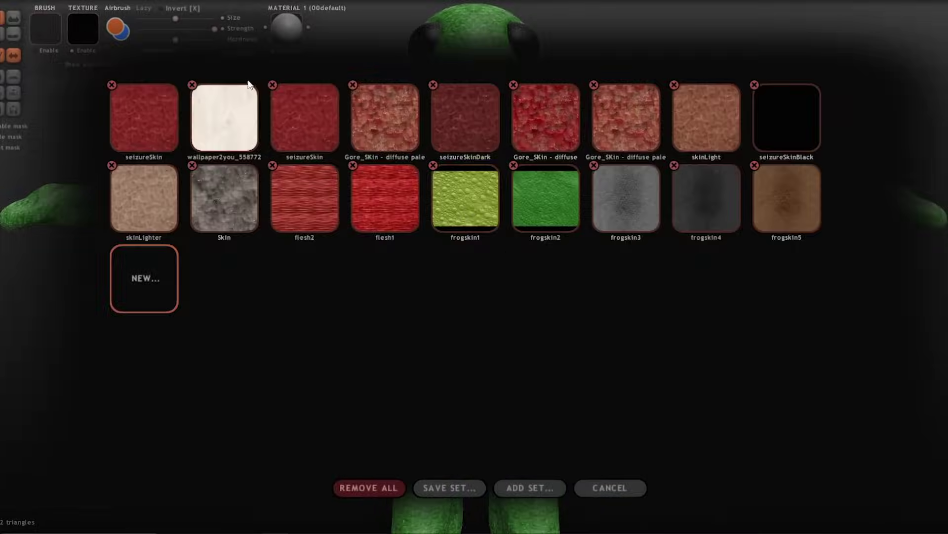
click(470, 203)
scroll(464, 336, up, 2)
mouse_move(464, 335)
mouse_down()
mouse_move(474, 378)
mouse_move(499, 330)
mouse_move(480, 274)
mouse_move(483, 230)
mouse_up()
scroll(499, 330, down, 3)
mouse_move(510, 280)
right_down()
mouse_move(537, 179)
mouse_move(489, 150)
mouse_move(483, 108)
right_up()
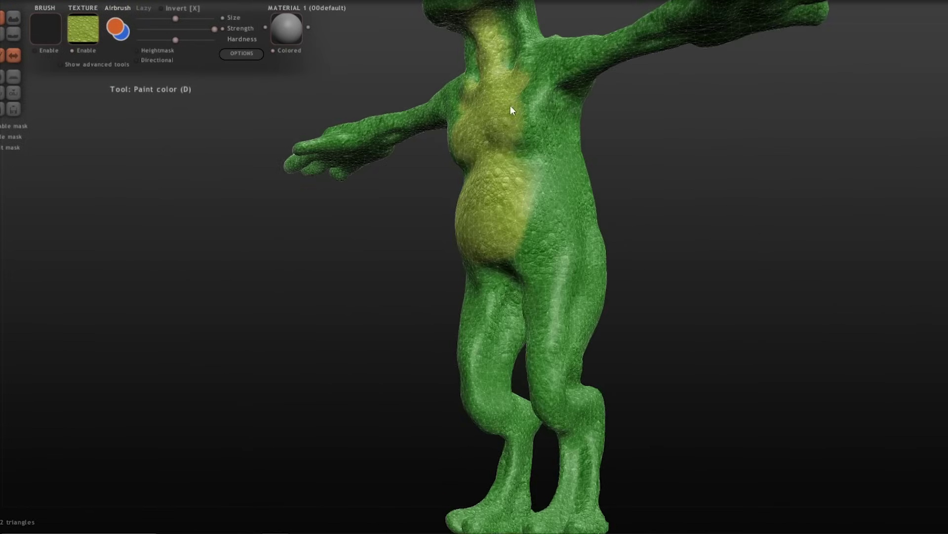
drag(532, 141, 534, 144)
- Paint the palms and the base of the fingers with the frogskin1 texture
mouse_move(535, 144)
right_down()
mouse_move(684, 63)
mouse_move(685, 77)
right_up()
drag(686, 79, 688, 94)
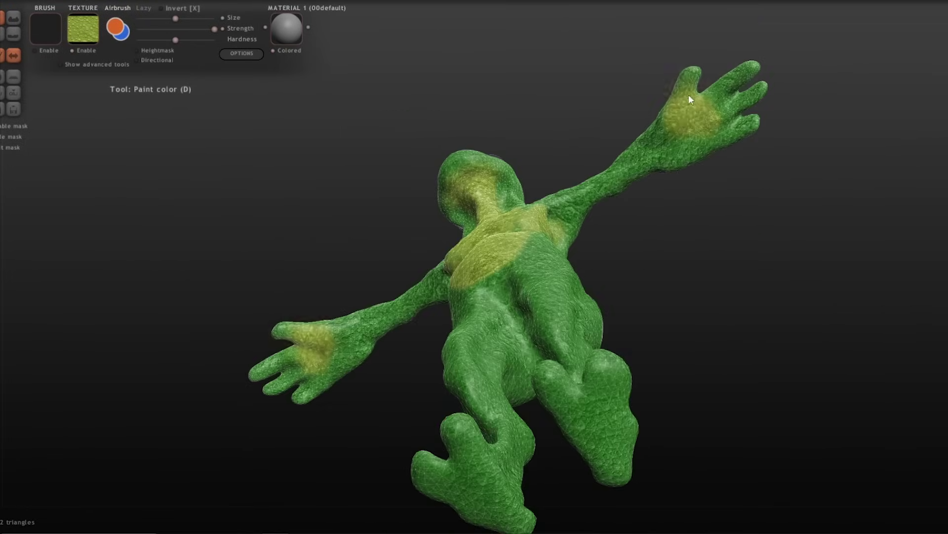
scroll(806, 195, up, 2)
alt+drag(806, 195, 697, 257)
drag(608, 173, 647, 159)
scroll(648, 159, up, 1)
mouse_move(702, 83)
mouse_down()
mouse_move(724, 66)
mouse_move(756, 88)
mouse_move(713, 107)
mouse_up()
drag(722, 139, 740, 138)
- Reduce the brush size slightly and paint the undersides of the fingers with frogskin1
scroll(741, 143, up, 2)
drag(175, 18, 170, 18)
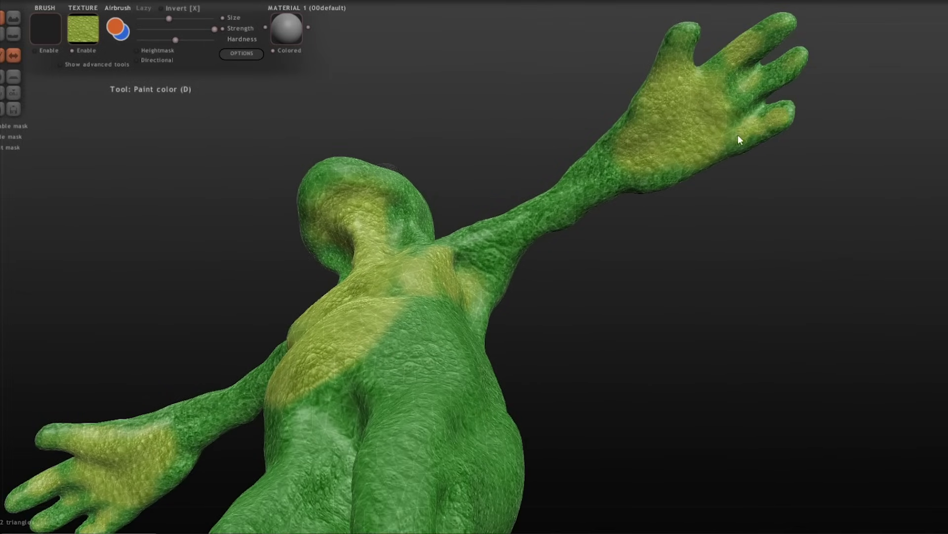
drag(761, 85, 790, 62)
mouse_move(789, 63)
right_down()
mouse_move(760, 41)
mouse_move(784, 112)
right_up()
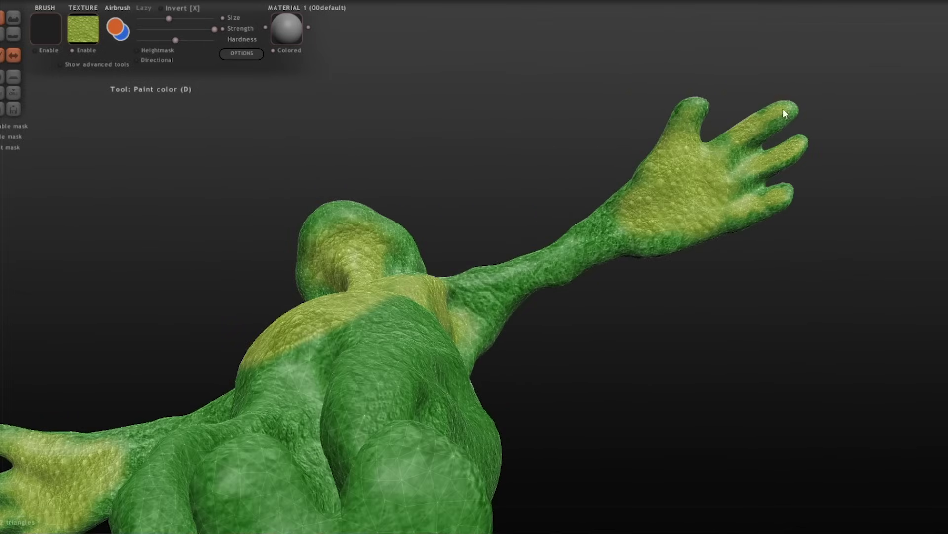
drag(783, 112, 728, 171)
- Enlarge the brush slightly and paint the soles of the feet with frogskin1
right_drag(730, 175, 583, 341)
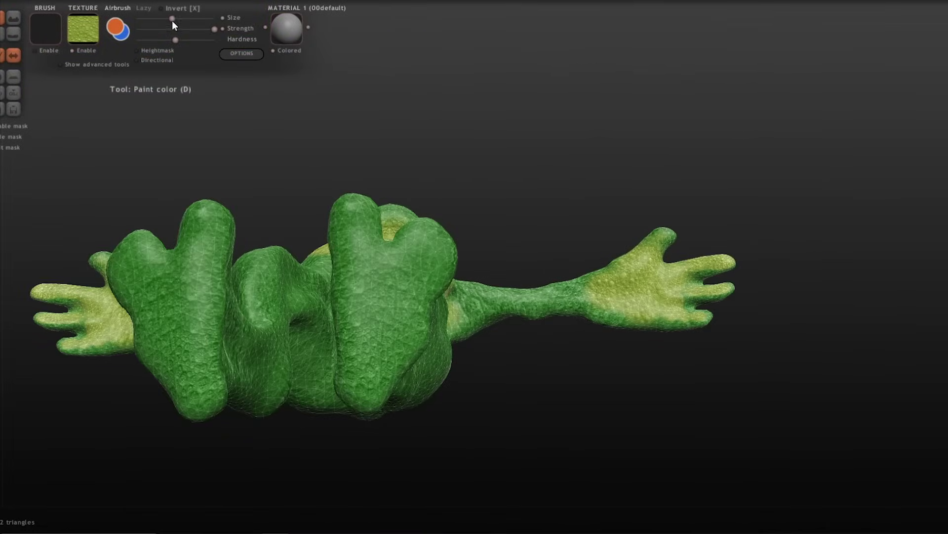
drag(169, 18, 172, 18)
mouse_move(361, 266)
mouse_down()
mouse_move(380, 352)
mouse_move(408, 248)
mouse_move(472, 375)
mouse_up()
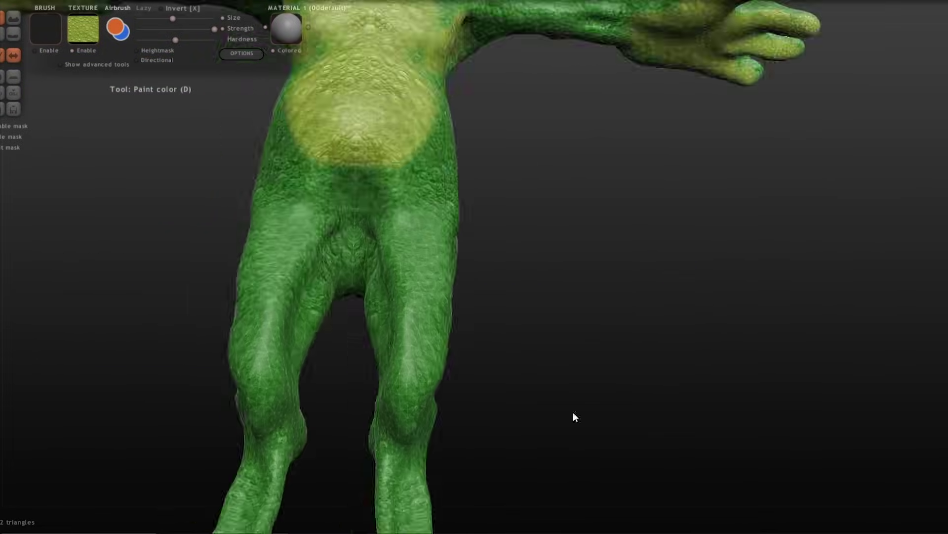
- Extend the frogskin1 texture from the lower belly down to the groin
alt+drag(573, 411, 615, 303)
scroll(615, 302, down, 3)
drag(428, 289, 425, 318)
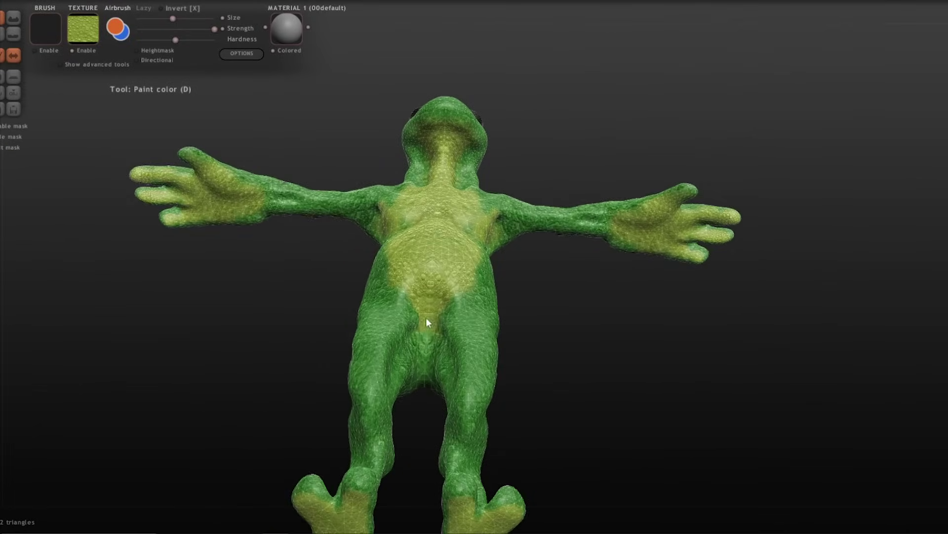
right_drag(426, 318, 464, 272)
scroll(560, 227, down, 3)
scroll(559, 223, up, 3)
alt+drag(444, 177, 460, 326)
right_drag(461, 326, 576, 206)
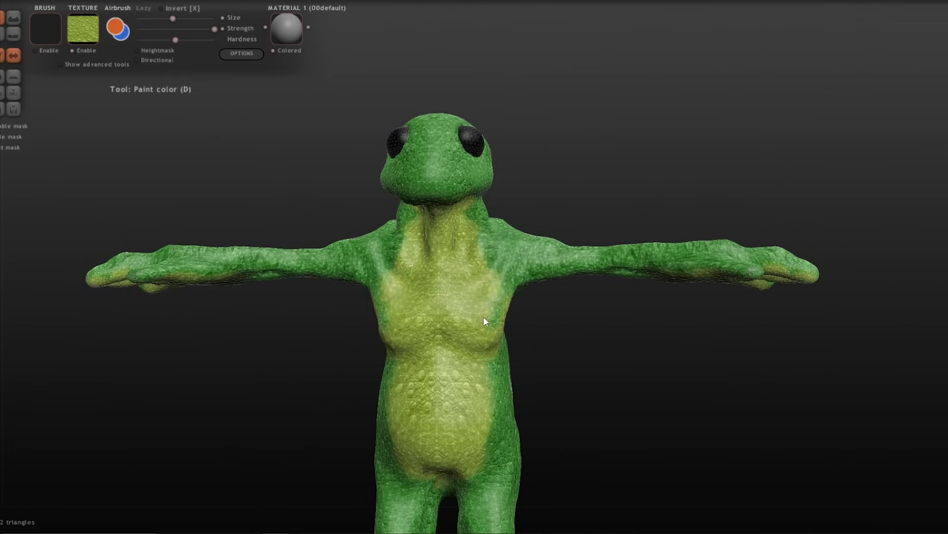
scroll(484, 317, up, 2)
scroll(473, 328, down, 3)
- Try dabbing the brown frogskin5 texture onto the side of the head, with the brush strength lowered
right_drag(618, 396, 381, 373)
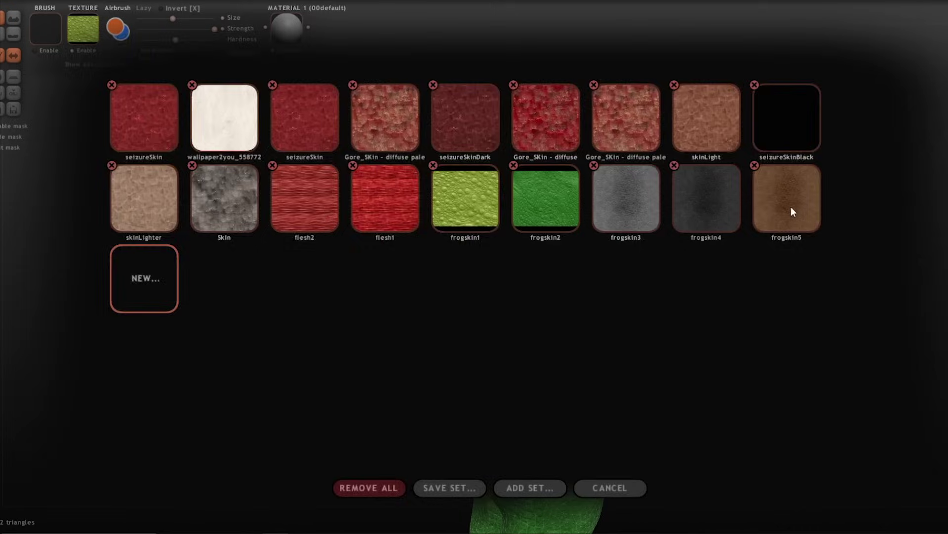
click(793, 212)
mouse_move(686, 237)
right_down()
mouse_move(254, 155)
mouse_move(173, 19)
mouse_move(502, 166)
mouse_move(445, 158)
right_up()
click(489, 159)
key(ctrl+z)
drag(215, 29, 193, 29)
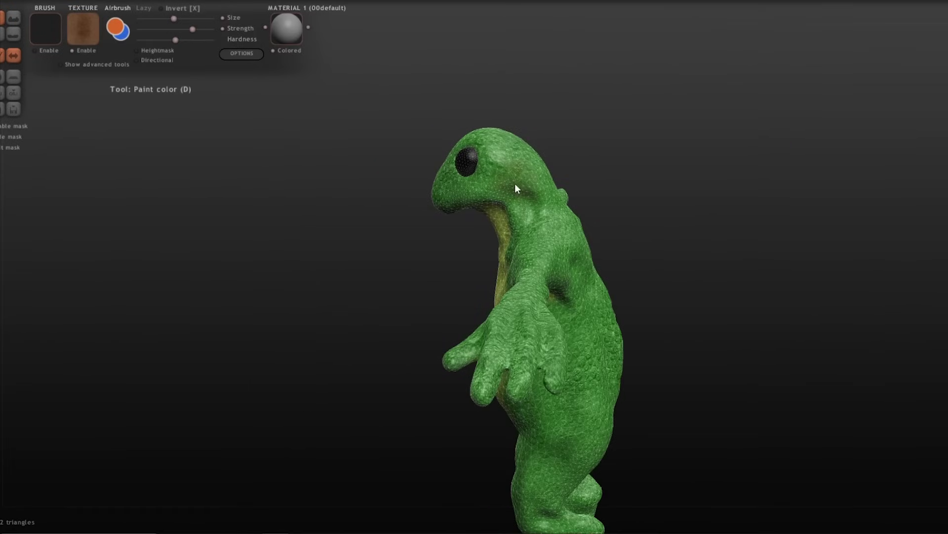
click(528, 183)
right_drag(532, 204, 790, 197)
right_drag(682, 168, 529, 161)
key(ctrl+z)
- Choose a dark grey frog skin texture, lower the brush strength and paint spots on the shoulders and forearms
click(83, 30)
click(633, 254)
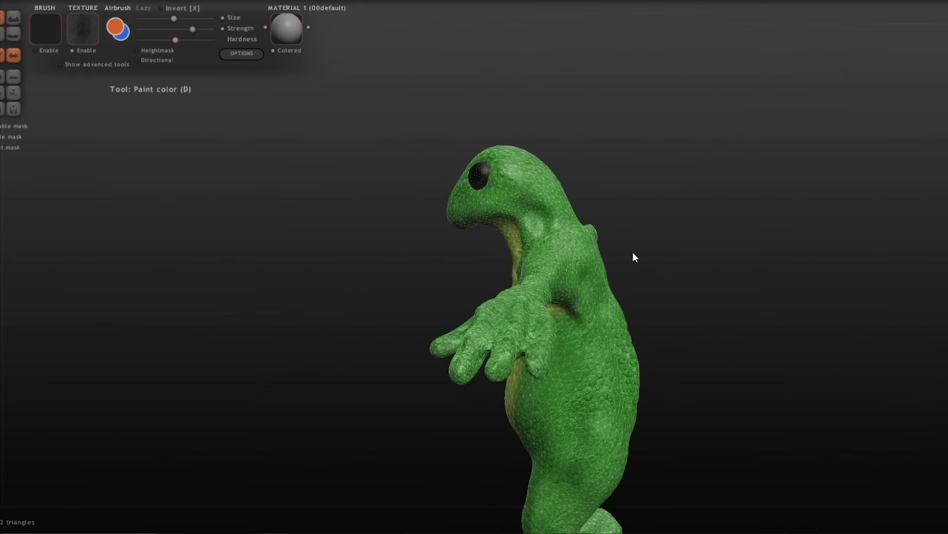
drag(192, 29, 186, 29)
right_drag(546, 218, 572, 177)
mouse_move(571, 177)
mouse_down()
mouse_move(568, 218)
mouse_move(552, 235)
mouse_up()
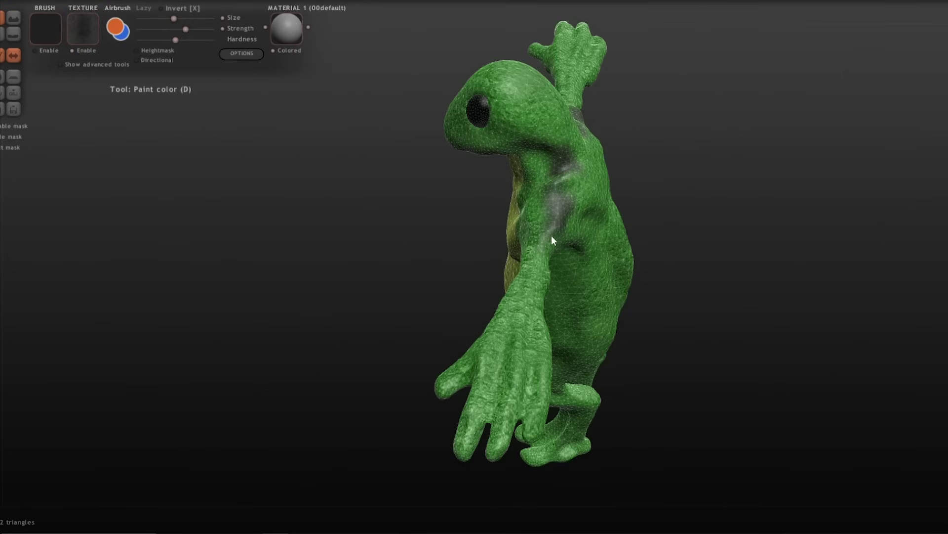
mouse_move(552, 235)
right_down()
mouse_move(432, 256)
mouse_move(277, 336)
right_up()
click(391, 246)
click(461, 328)
- Paint dark grey patches on the shoulder blades, flanks and hips
right_drag(885, 420, 819, 404)
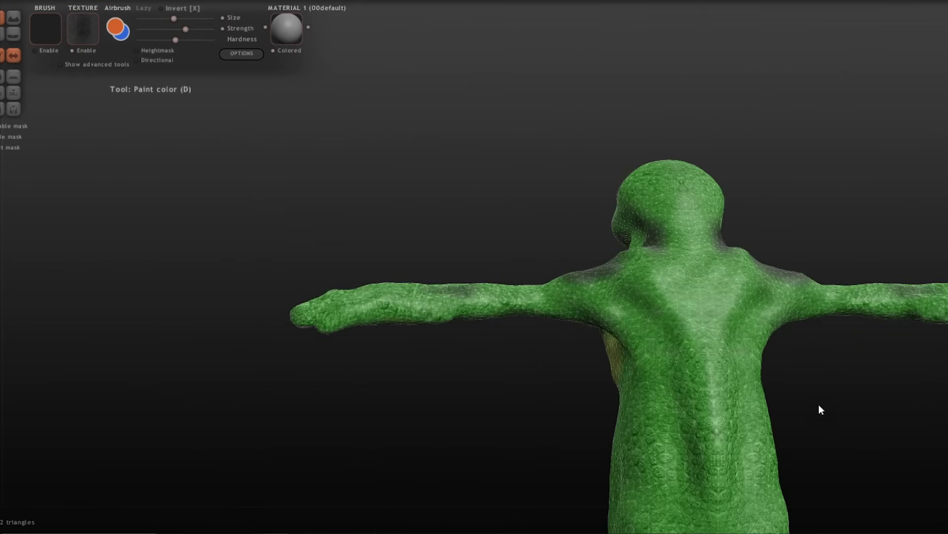
mouse_move(676, 334)
mouse_down()
mouse_move(641, 319)
mouse_move(671, 414)
mouse_up()
mouse_move(671, 414)
right_down()
mouse_move(603, 291)
mouse_move(420, 397)
right_up()
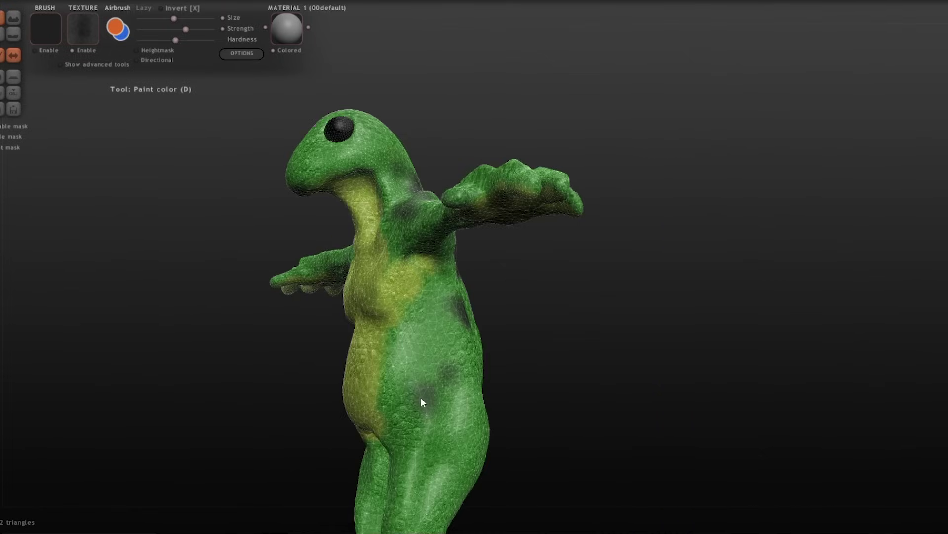
drag(460, 369, 499, 371)
mouse_move(605, 371)
shift+mouse_down()
mouse_move(474, 366)
mouse_move(590, 330)
mouse_move(470, 321)
mouse_move(466, 435)
mouse_move(599, 321)
mouse_move(663, 309)
shift+mouse_up()
click(414, 363)
- Turn off symmetry and add uneven dark grey spots to one side of the back
click(13, 55)
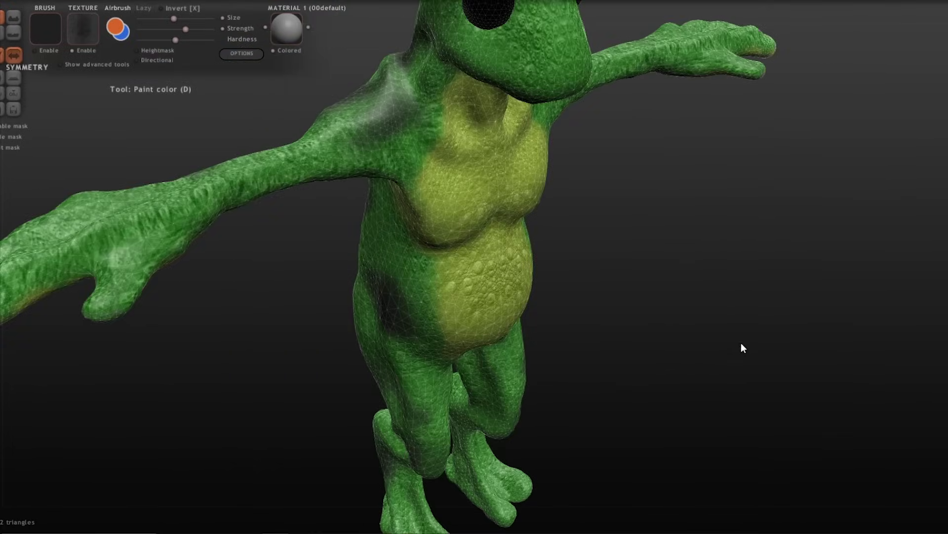
drag(743, 347, 680, 316)
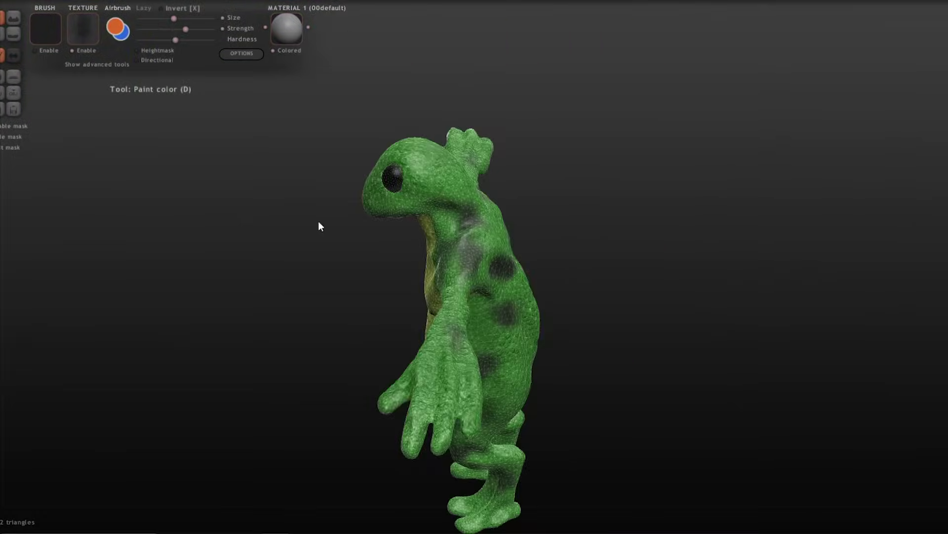
drag(318, 224, 621, 405)
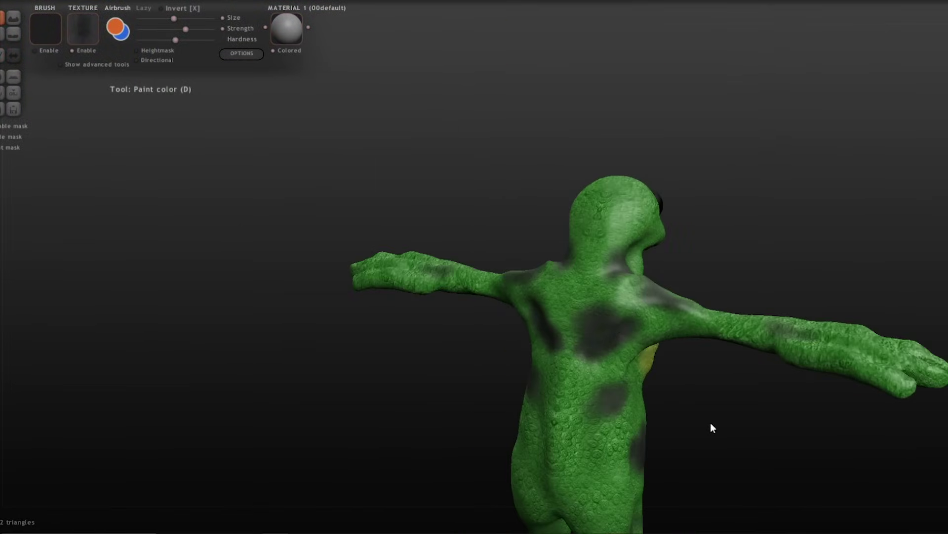
drag(711, 423, 609, 320)
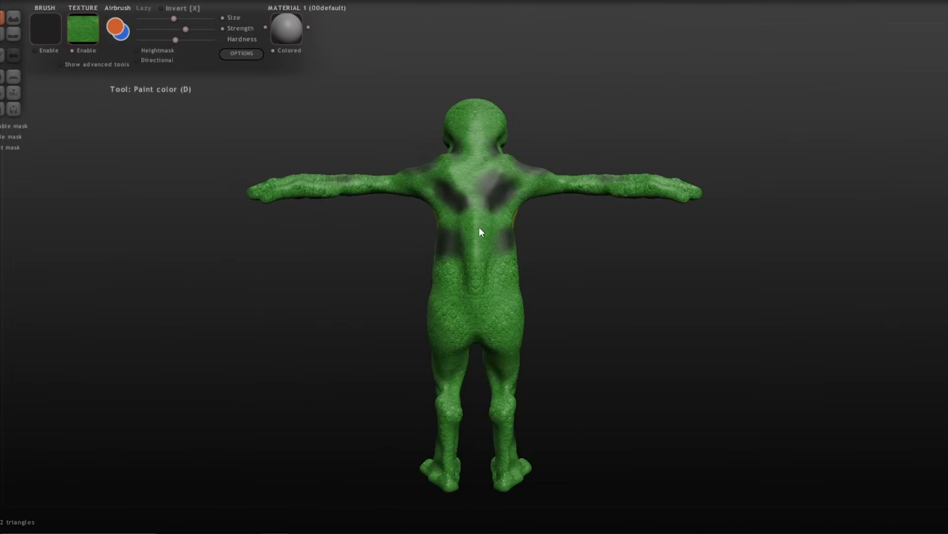
- Inspect the painted creature from the front, above and behind
scroll(476, 296, down, 1)
drag(499, 327, 481, 313)
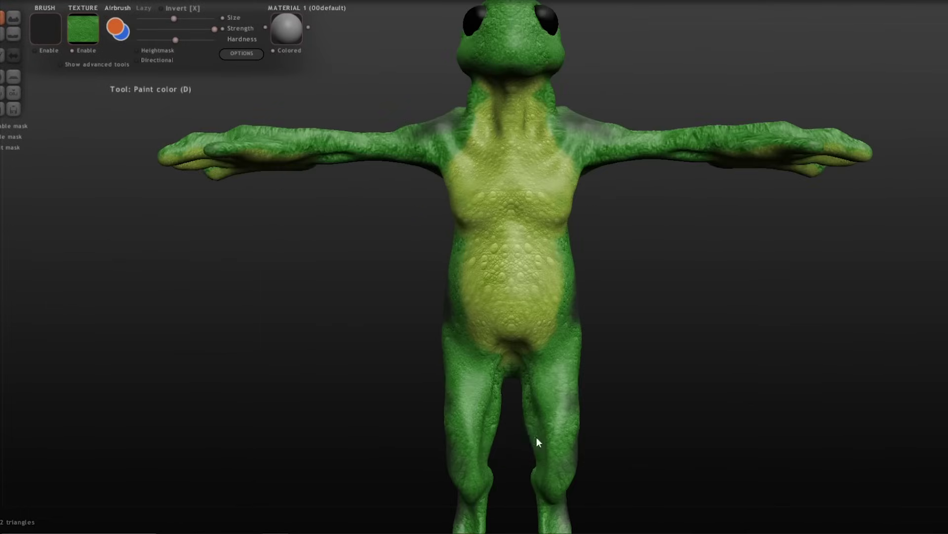
scroll(608, 168, down, 1)
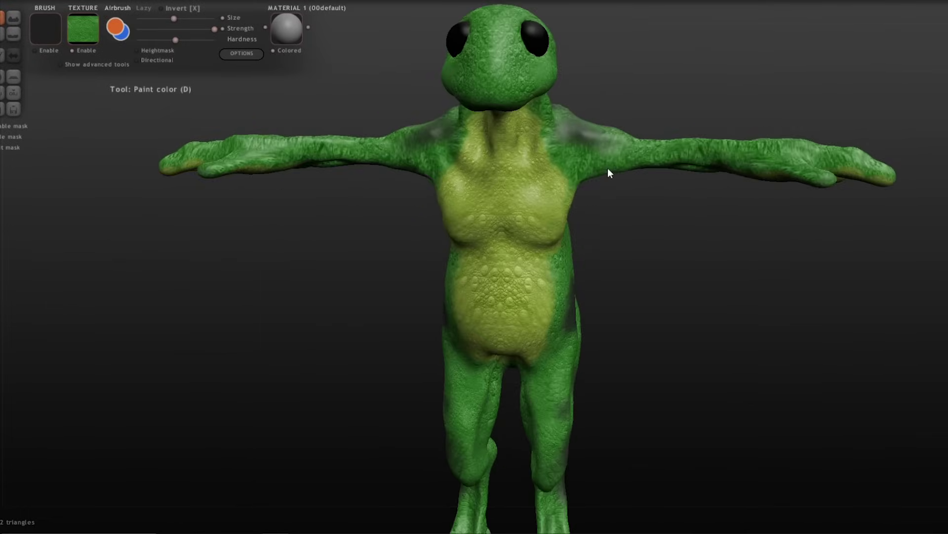
scroll(583, 184, up, 1)
drag(583, 184, 709, 309)
scroll(612, 187, down, 1)
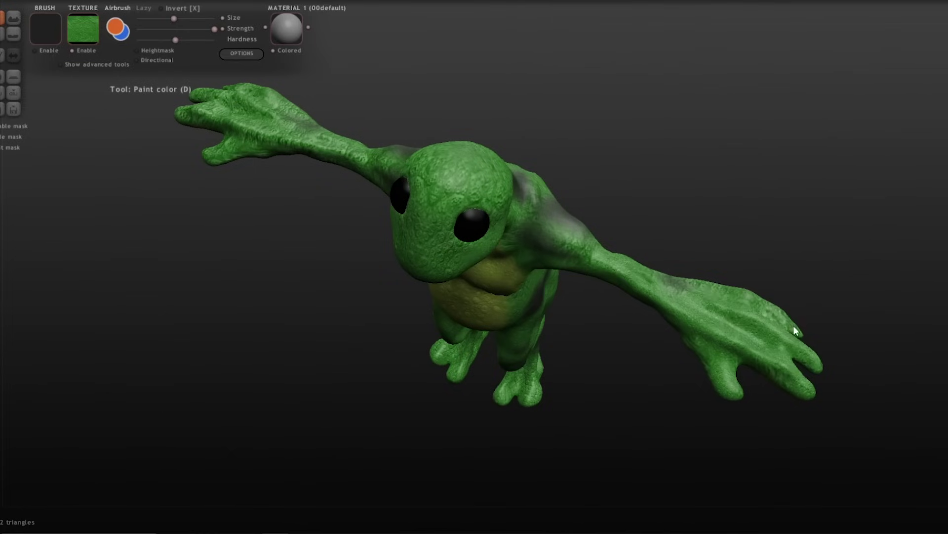
drag(794, 329, 520, 194)
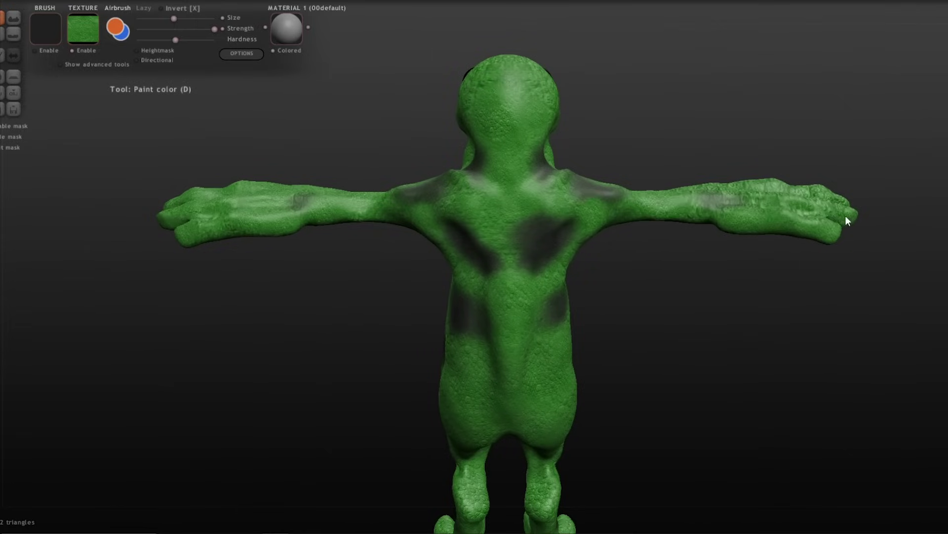
- Touch up the forearms with the green frog skin texture and the chest and belly with the yellow-green one
drag(847, 220, 724, 251)
drag(803, 269, 265, 262)
drag(446, 183, 480, 141)
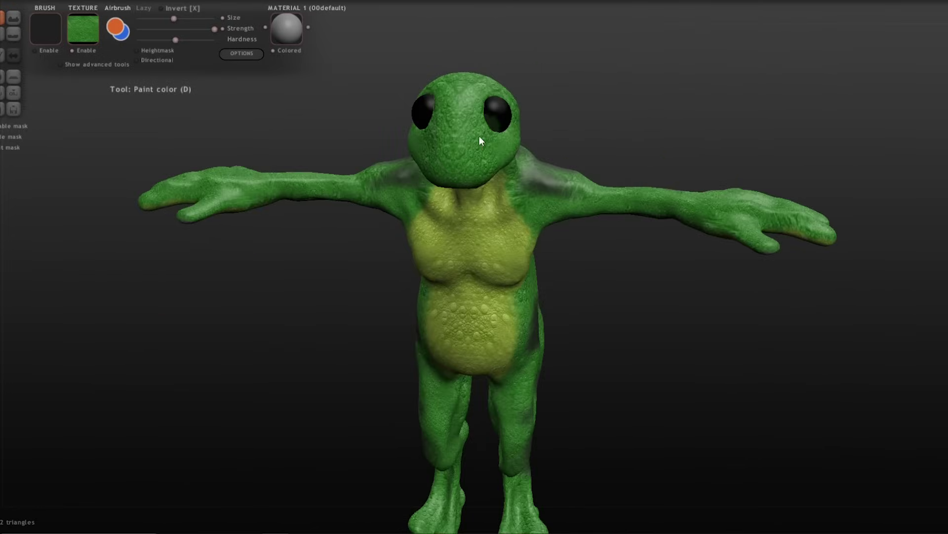
drag(455, 100, 519, 399)
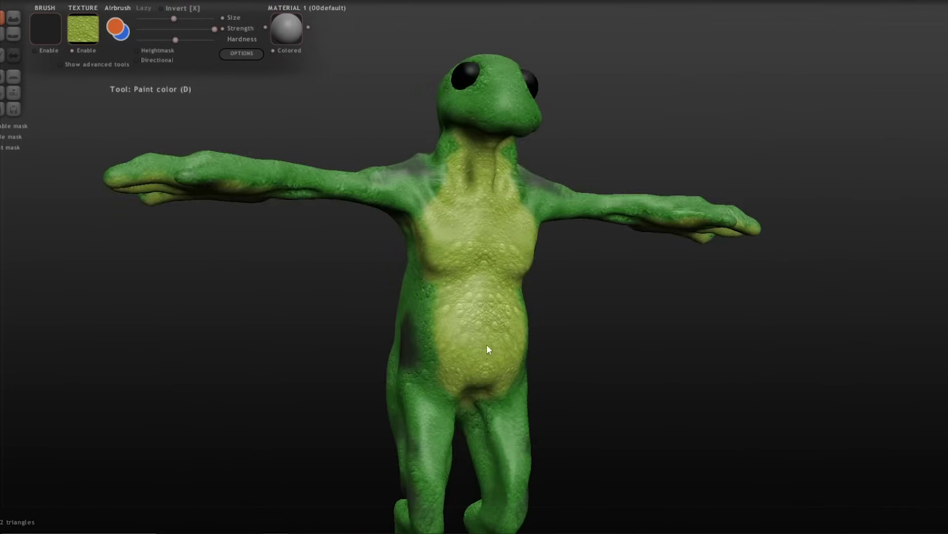
mouse_move(487, 345)
mouse_down()
mouse_move(485, 309)
mouse_move(494, 354)
mouse_up()
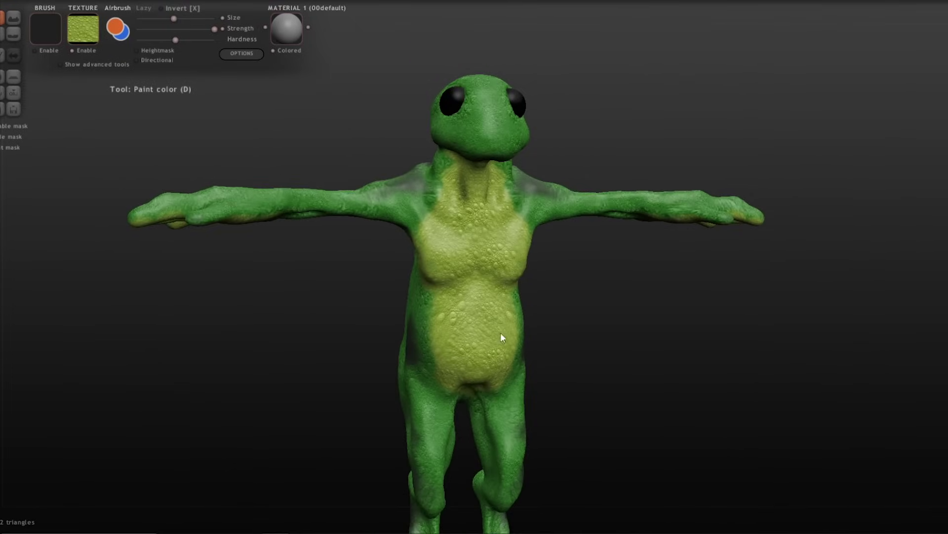
- Switch to the dark grey frogskin4 texture, reduce the brush size and strength, and paint spots on the flank and leg
click(83, 28)
click(788, 132)
click(84, 33)
click(706, 197)
drag(346, 292, 435, 385)
drag(174, 19, 164, 18)
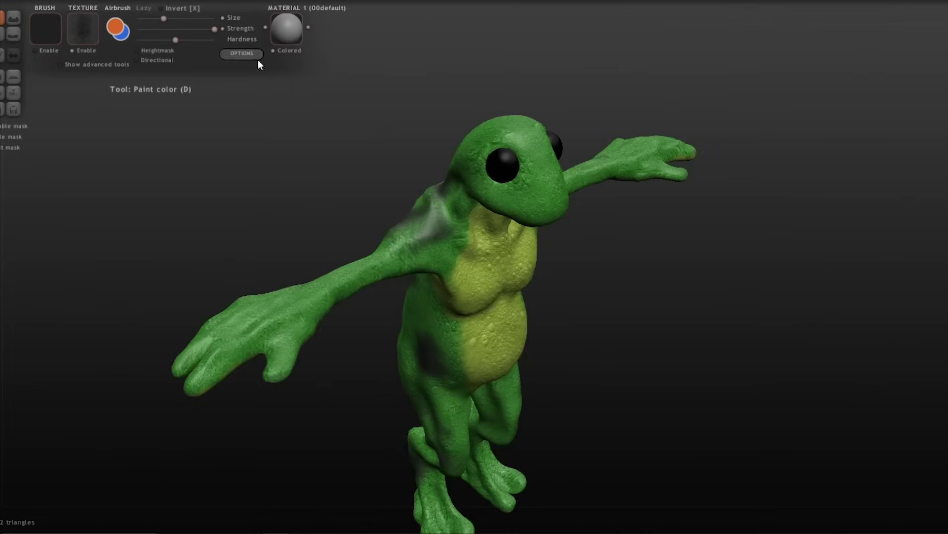
drag(439, 231, 202, 30)
drag(346, 148, 353, 246)
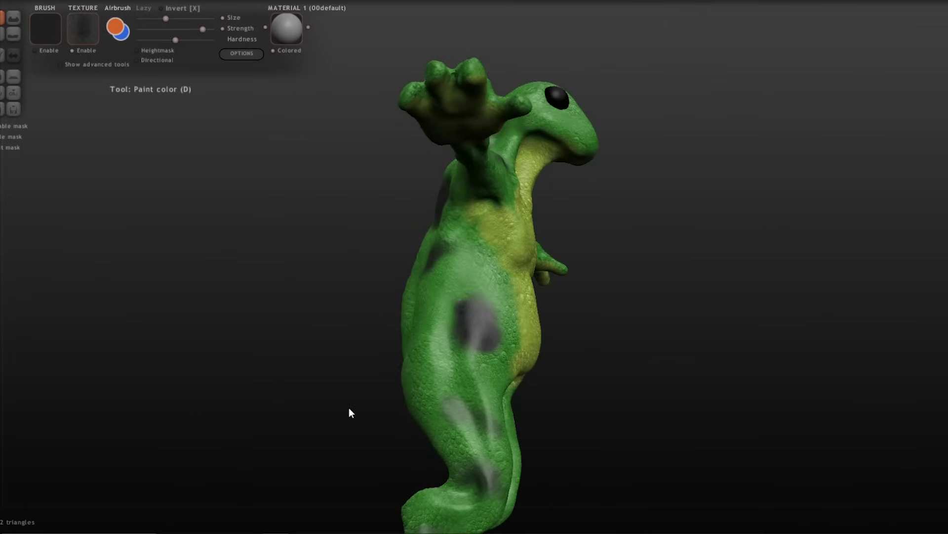
- Lower the brush hardness and paint dark grey patches on the shoulder blade, back and both flanks
drag(349, 413, 523, 297)
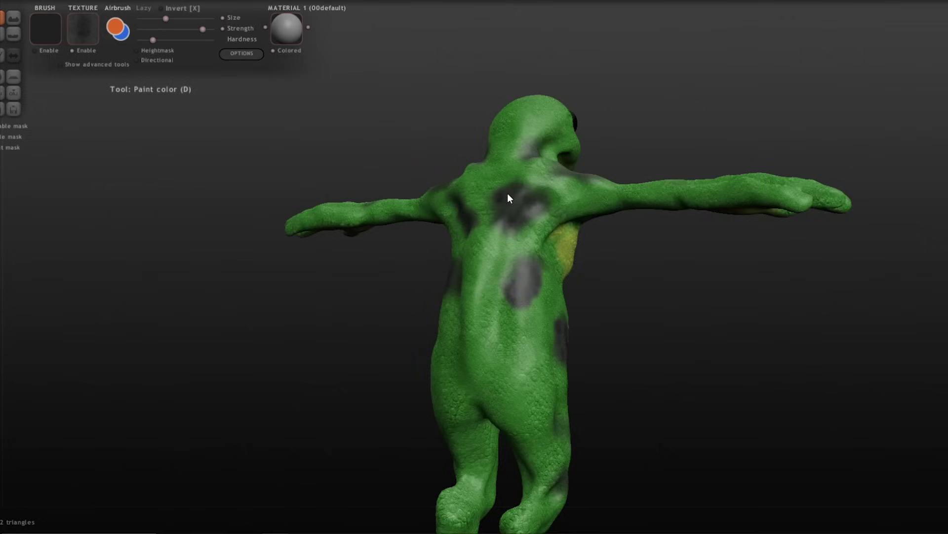
drag(509, 198, 707, 312)
drag(515, 302, 561, 352)
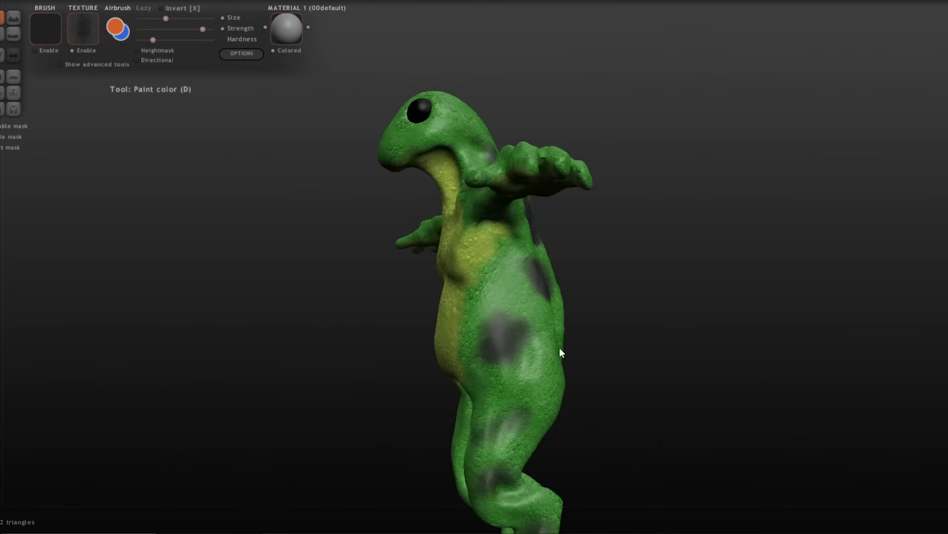
- Paint dark grey spots on the thighs and shins of both legs
drag(496, 342, 389, 391)
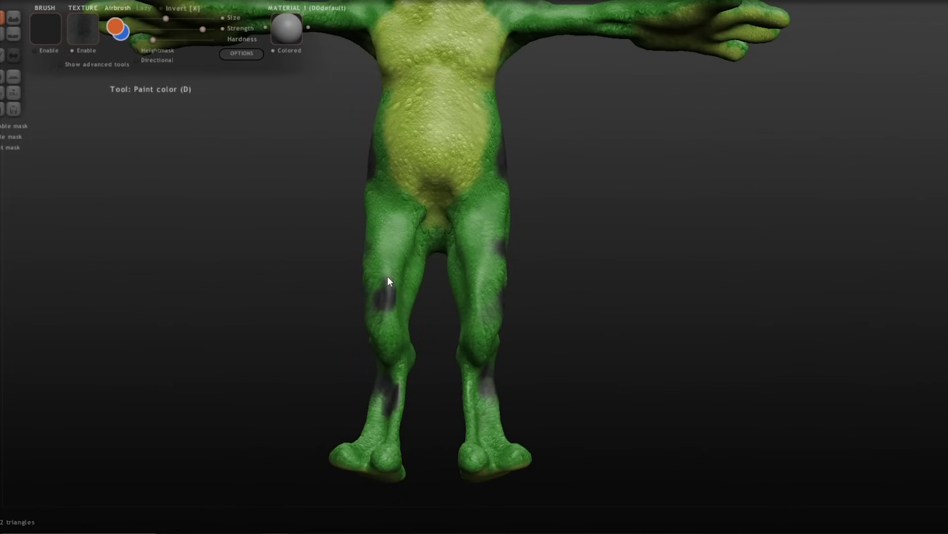
drag(387, 281, 469, 234)
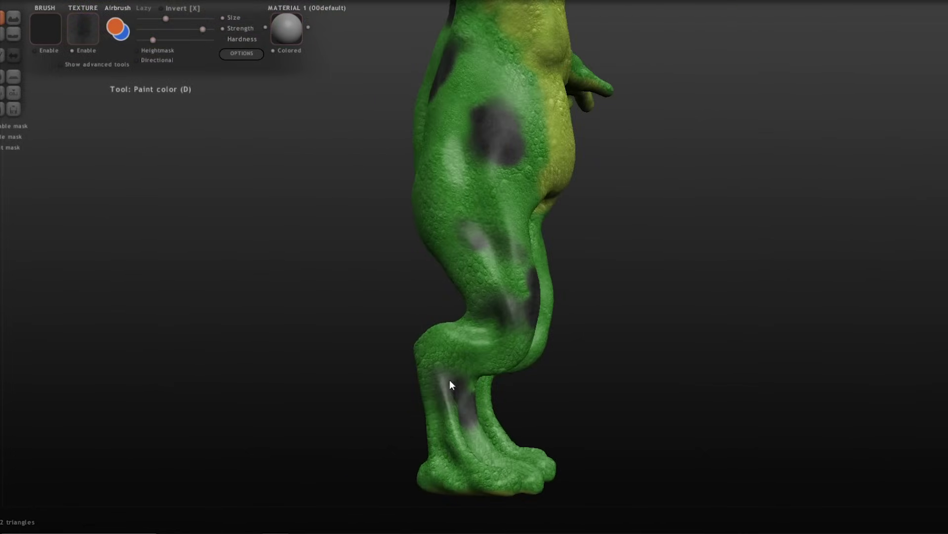
drag(449, 379, 589, 331)
- Cover part of the dark thigh spot with the green frogskin2 texture
key(t)
click(547, 197)
drag(393, 313, 388, 288)
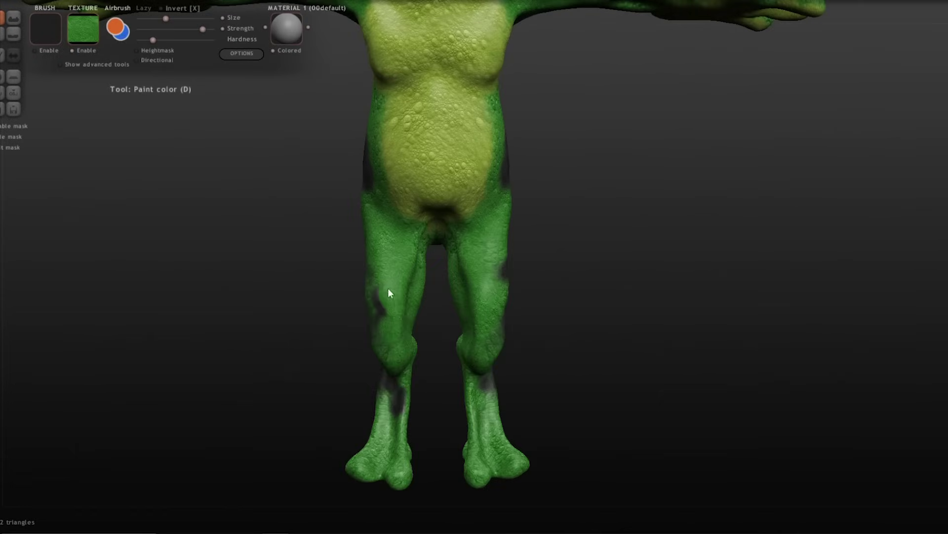
- Return to the frogskin4 texture and darken the spots on the outer thigh and lower leg
middle_drag(387, 288, 701, 309)
click(83, 28)
click(705, 197)
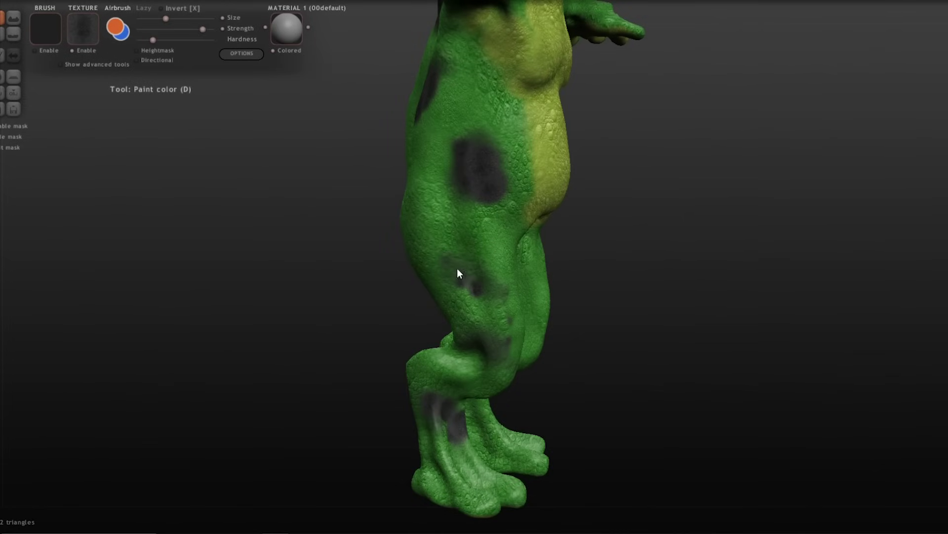
drag(470, 278, 616, 101)
- Paint dark grey patches on the shoulders and forearms and a wide band across the lower back
drag(463, 75, 660, 266)
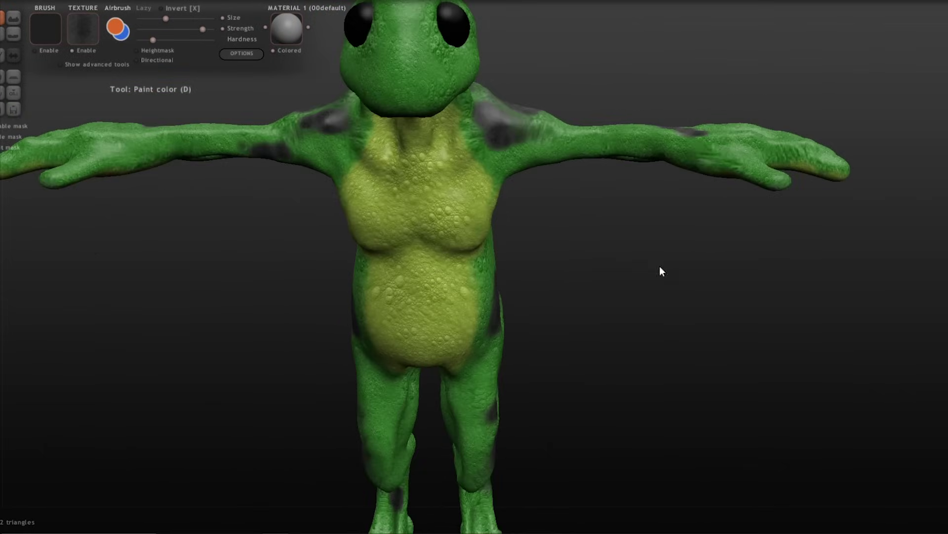
drag(682, 137, 740, 354)
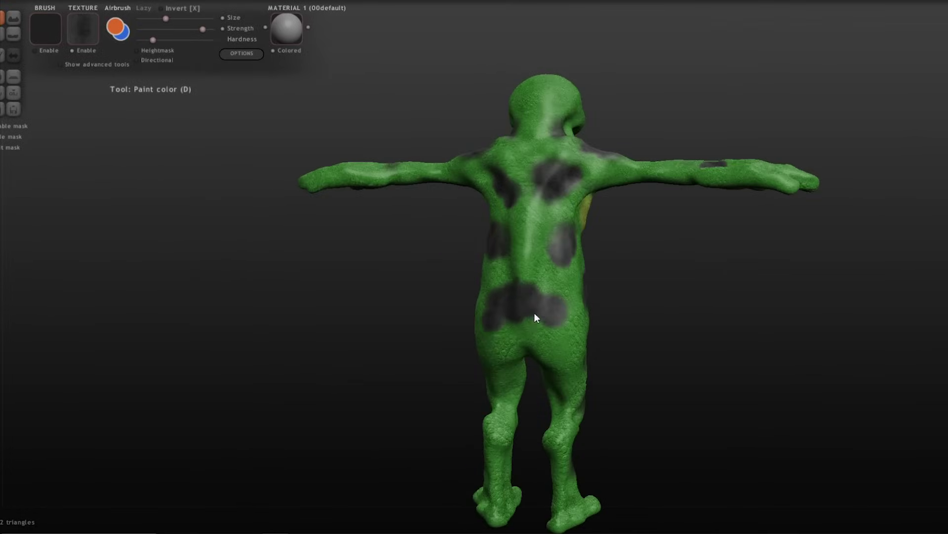
drag(534, 314, 490, 220)
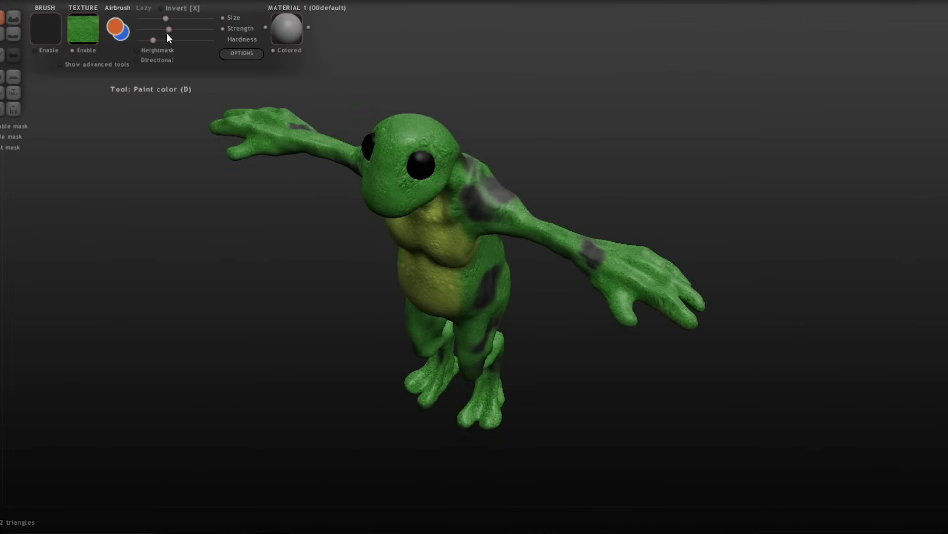
- Lower the brush strength and lightly blend green frog skin over the dark spots on the wrist and shoulder
click(590, 261)
drag(582, 366, 582, 316)
scroll(693, 161, up, 3)
drag(692, 119, 728, 220)
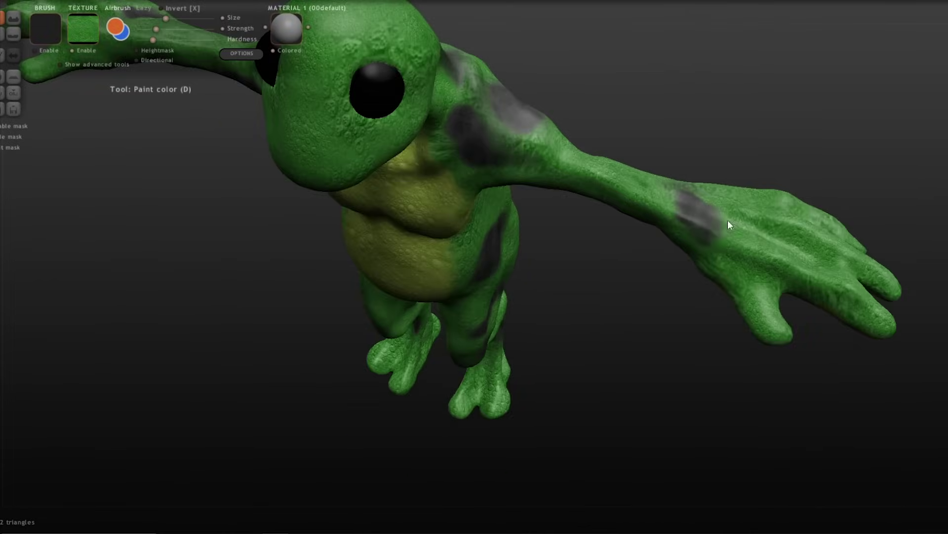
mouse_move(673, 322)
mouse_down()
mouse_move(672, 267)
mouse_move(434, 99)
mouse_move(540, 254)
mouse_move(513, 135)
mouse_move(545, 156)
mouse_up()
drag(602, 216, 617, 154)
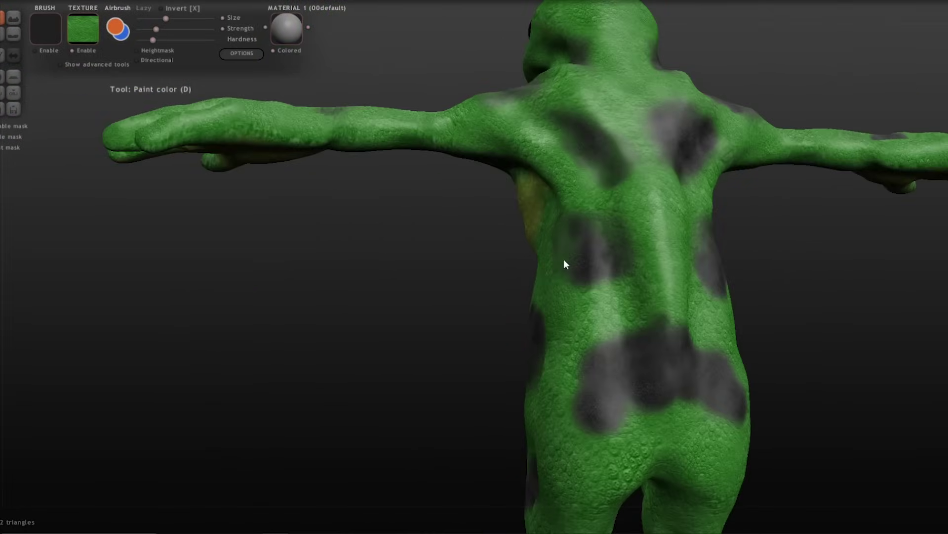
- Blend green frog skin over the dark patches on the back, legs and hips to soften them
drag(565, 265, 529, 314)
drag(517, 364, 467, 234)
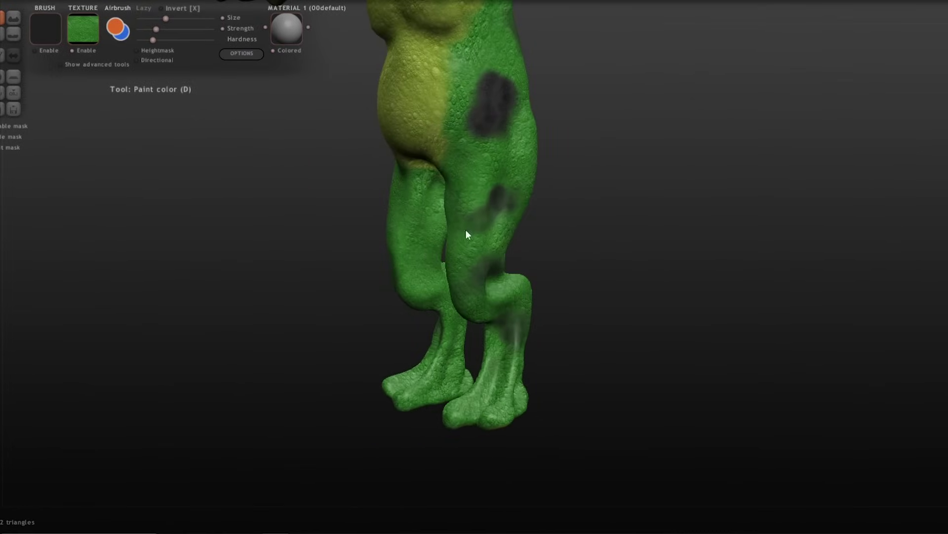
drag(469, 129, 599, 171)
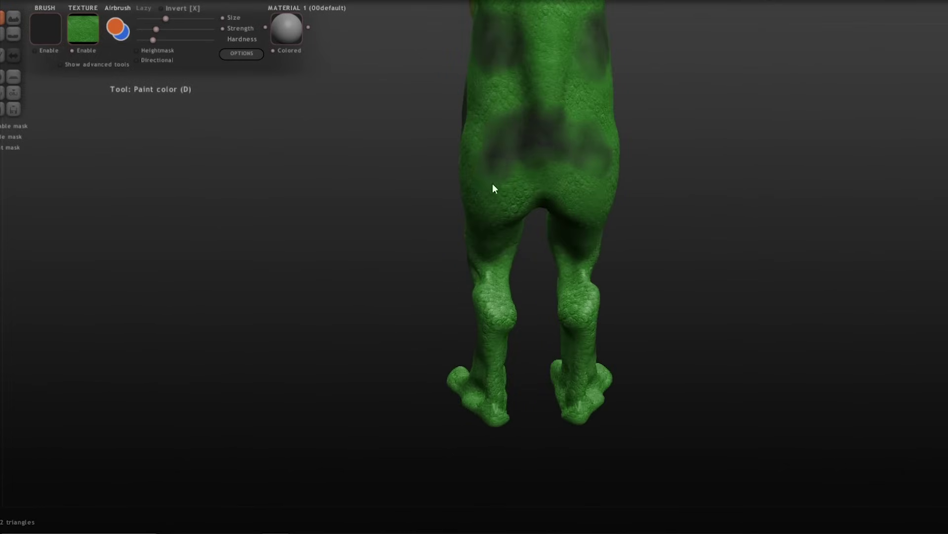
drag(493, 184, 531, 172)
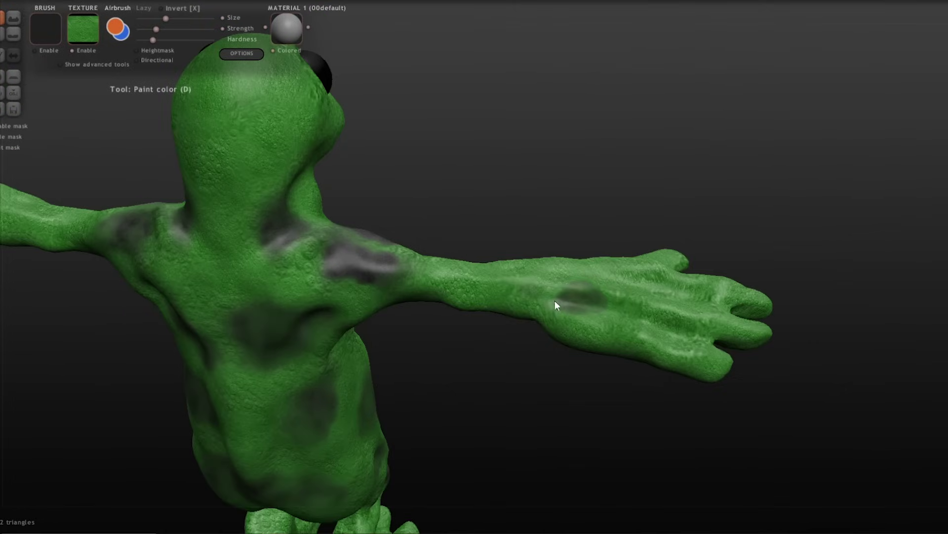
- Soften the dark shoulder and neck patches with green and raise the brush strength to maximum
drag(555, 304, 408, 192)
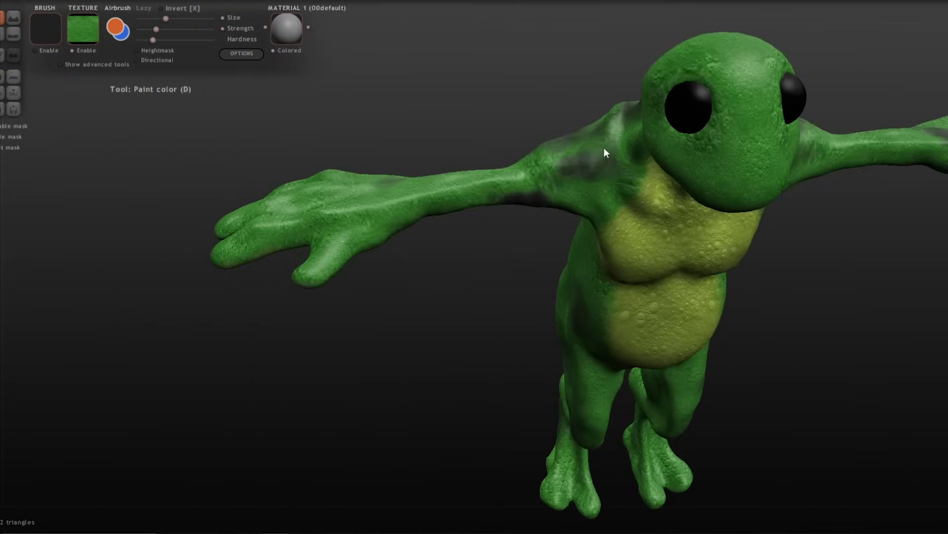
drag(606, 152, 517, 340)
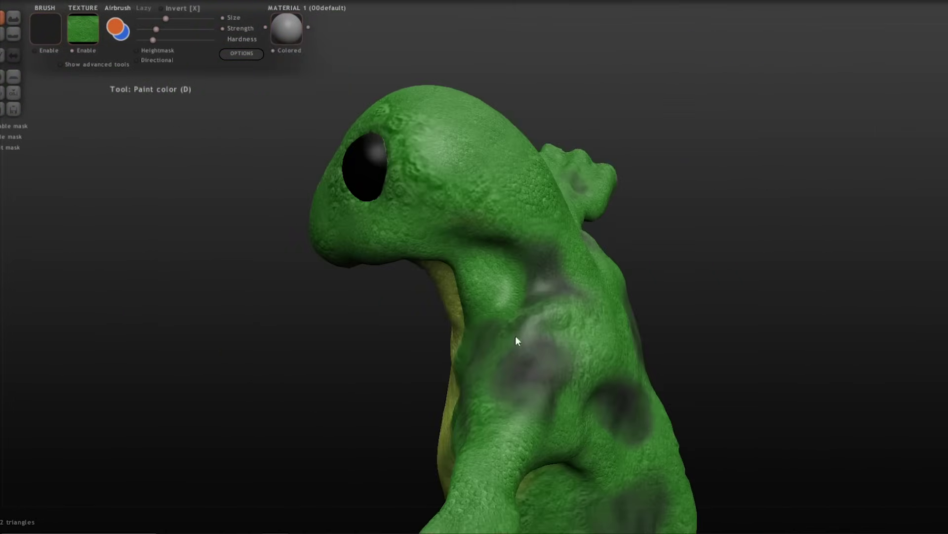
drag(629, 333, 180, 93)
- Enlarge the brush slightly and examine the creature's head, chest and arms for areas needing touch-ups
scroll(499, 250, down, 3)
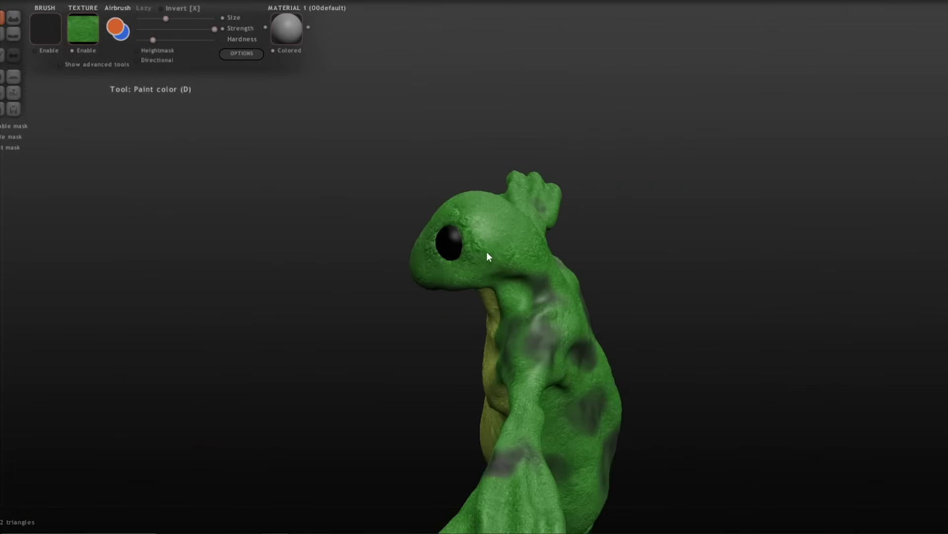
scroll(487, 257, up, 2)
scroll(490, 259, down, 1)
drag(166, 18, 176, 19)
drag(376, 222, 593, 262)
scroll(433, 273, up, 3)
mouse_move(296, 266)
mouse_down()
mouse_move(535, 326)
mouse_move(440, 282)
mouse_move(513, 297)
mouse_move(650, 220)
mouse_move(476, 264)
mouse_move(675, 241)
mouse_move(612, 246)
mouse_move(588, 340)
mouse_up()
scroll(615, 346, down, 1)
scroll(431, 265, up, 3)
scroll(431, 266, down, 4)
scroll(582, 313, down, 4)
scroll(604, 235, up, 5)
scroll(589, 340, down, 2)
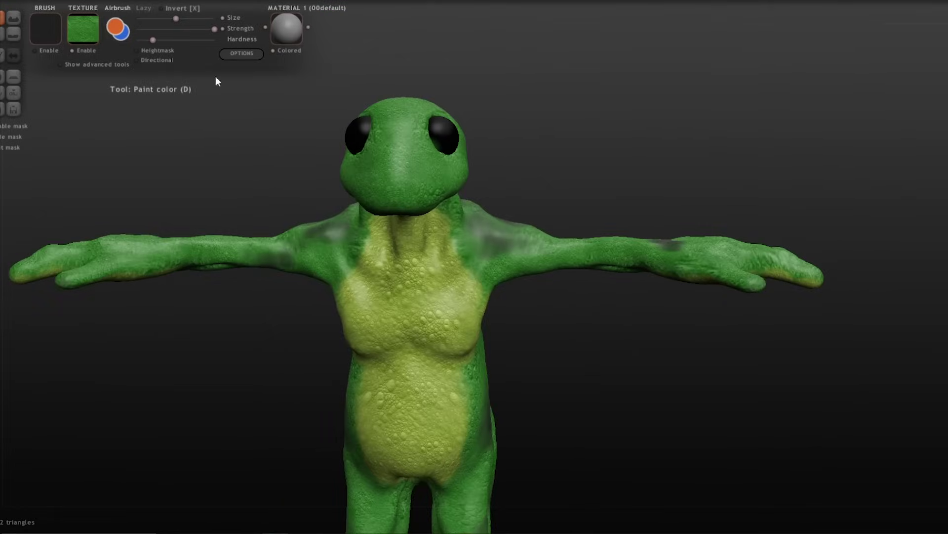
drag(320, 294, 642, 390)
scroll(475, 447, down, 3)
drag(237, 316, 657, 390)
scroll(491, 256, up, 3)
drag(509, 414, 746, 211)
- Paint the green remnants along the eyeball's edge black with the seizureSkinBlack texture
scroll(622, 267, down, 5)
scroll(635, 279, up, 5)
scroll(606, 239, up, 4)
scroll(746, 211, up, 5)
key(t)
click(787, 133)
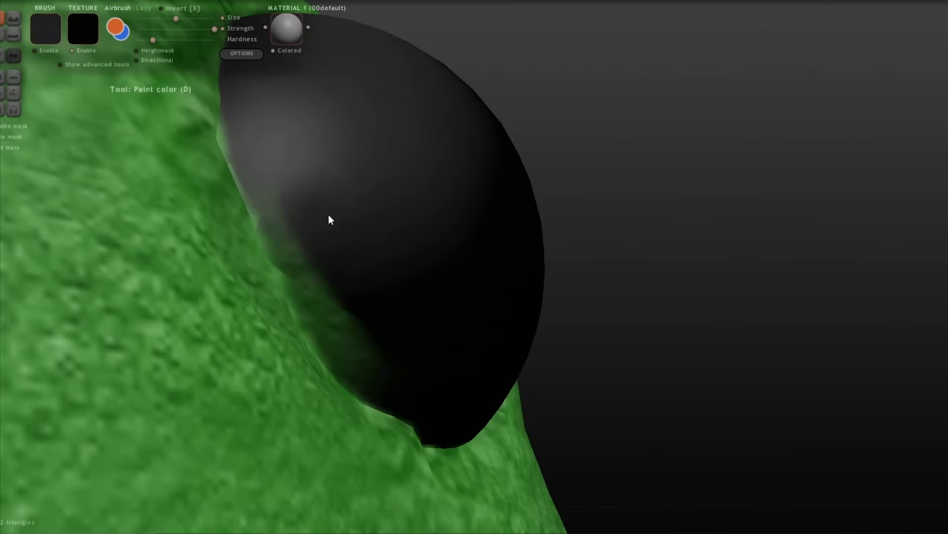
click(357, 389)
mouse_move(358, 390)
right_down()
mouse_move(365, 410)
mouse_move(533, 182)
right_up()
scroll(532, 182, down, 5)
- Paint a round yellow-green iris on one eye with the frogskin1 texture
right_drag(613, 165, 614, 239)
scroll(614, 239, down, 4)
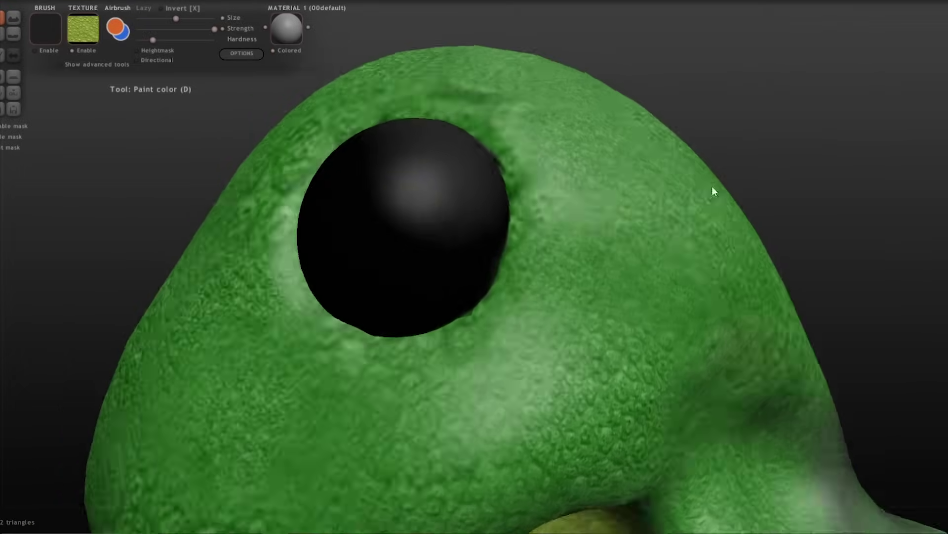
click(368, 236)
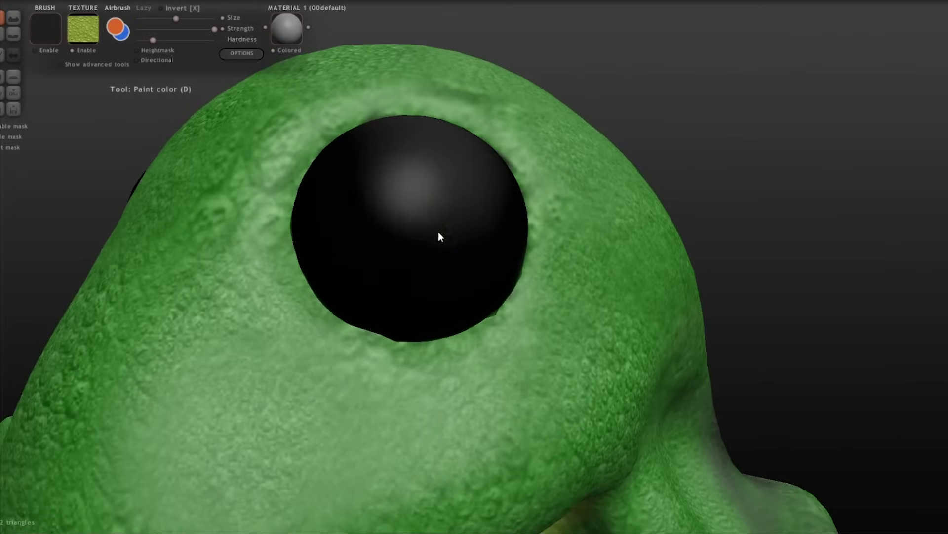
click(438, 232)
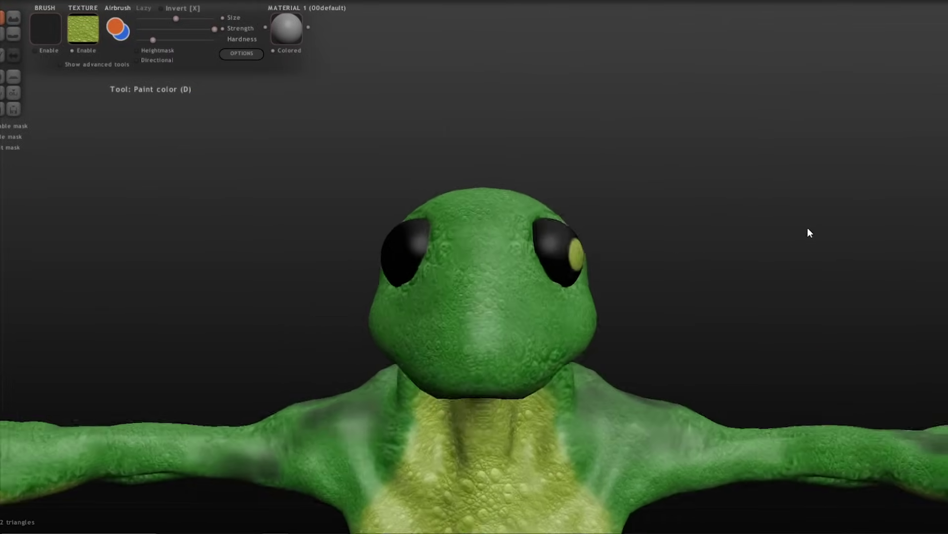
key(ctrl+z)
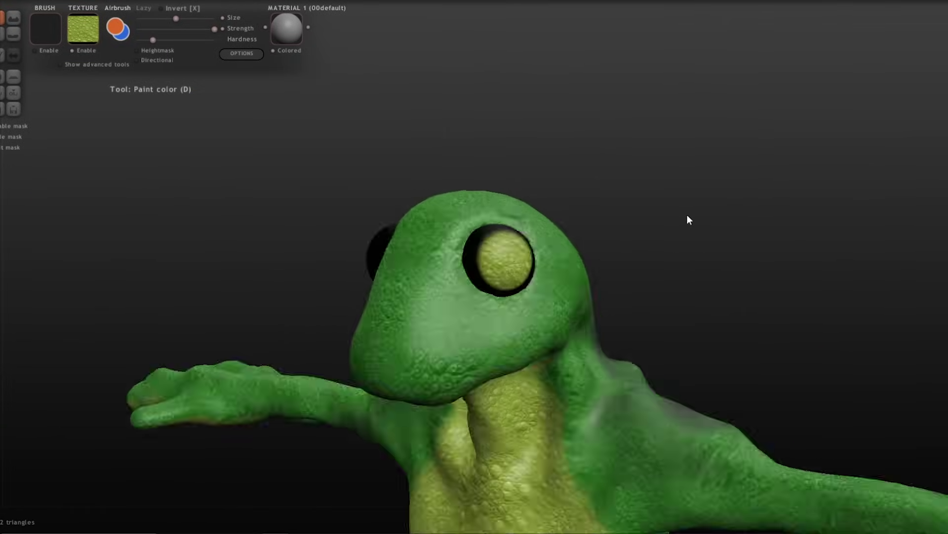
- Switch the paint texture to seizureSkinBlack for the eye
click(83, 29)
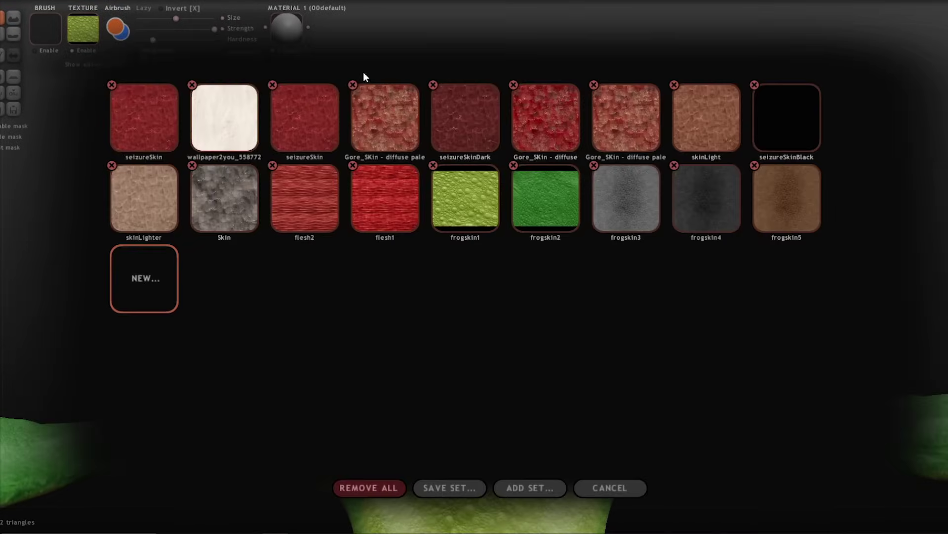
click(762, 146)
right_drag(731, 134, 595, 188)
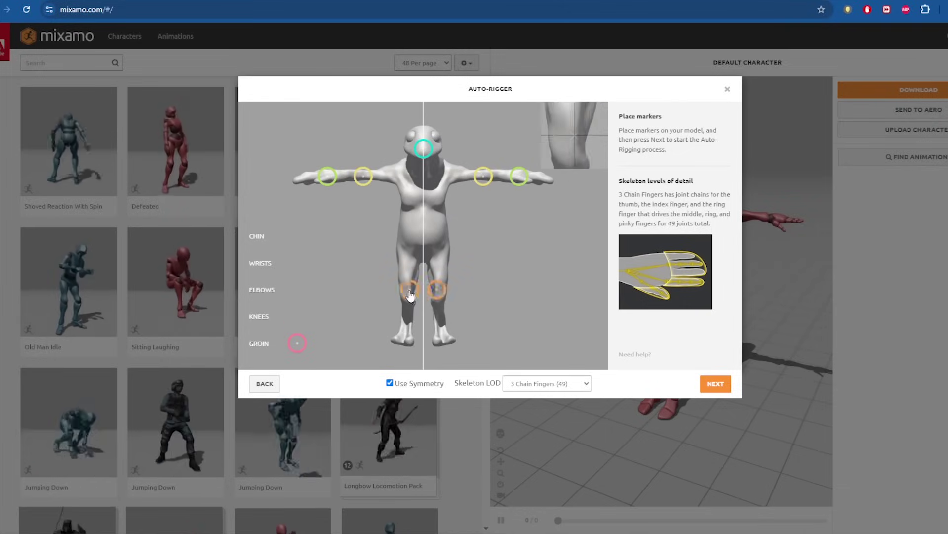
- Switch to Mixamo, complete the creature's auto-rig with 3 Chain Fingers (49), and download it as FBX Binary in T-pose
click(725, 390)
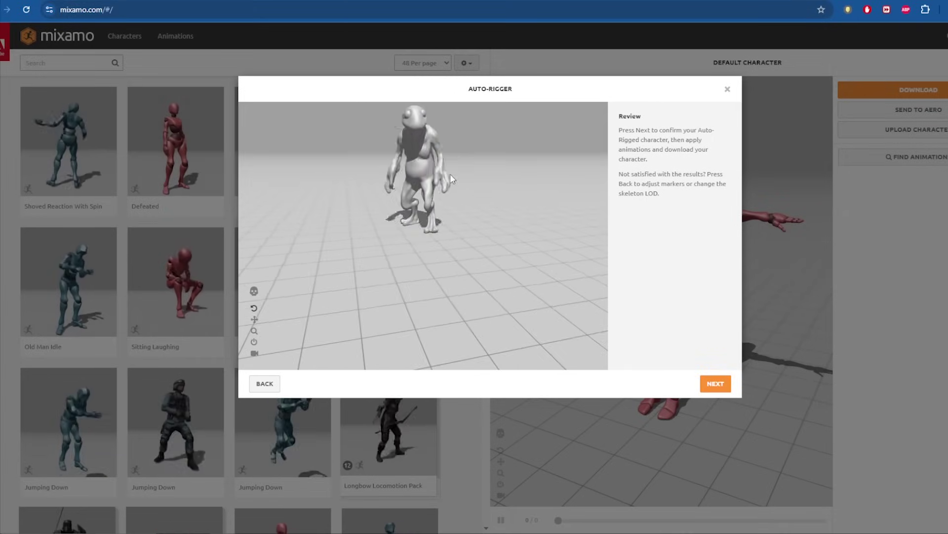
click(715, 383)
click(889, 90)
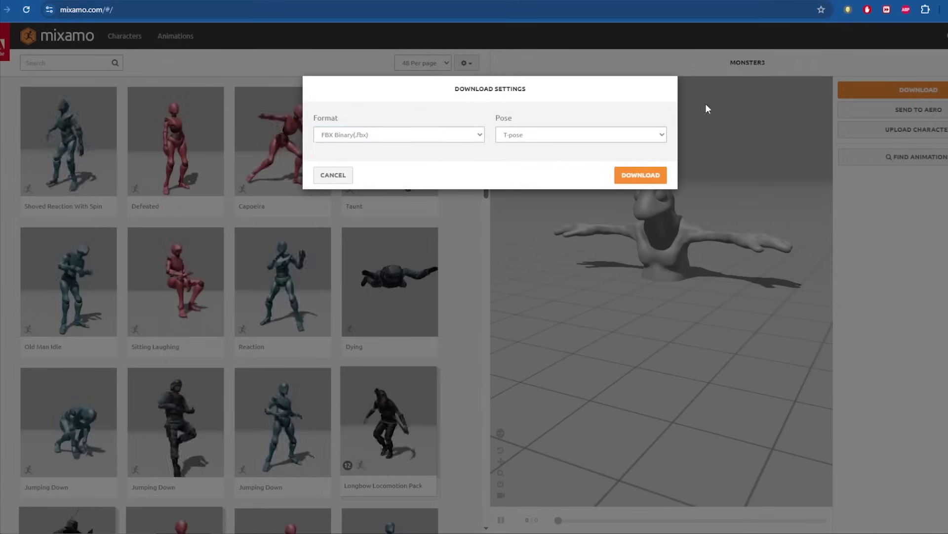
click(647, 172)
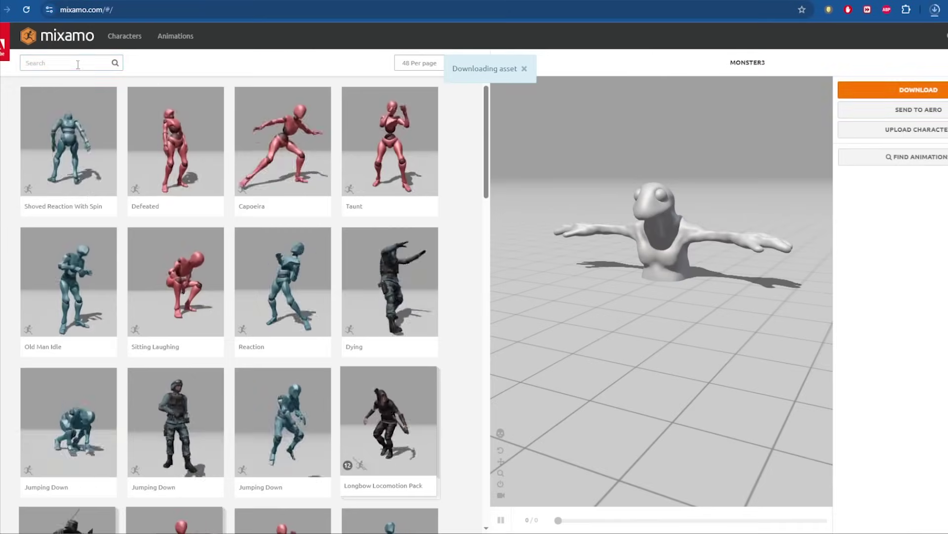
- Search the Mixamo animations for "idle" and apply Unarmed Idle to the creature
click(65, 64)
text(idle)
key(Return)
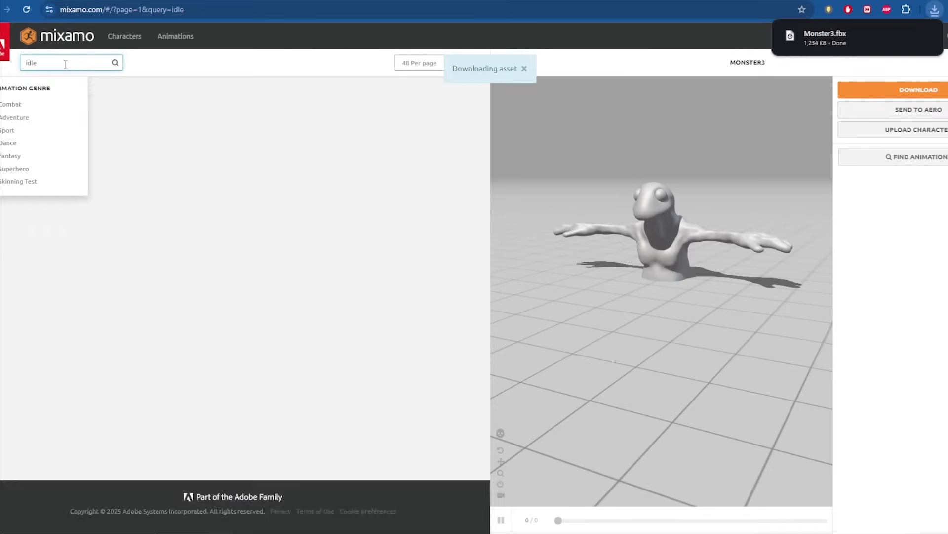
scroll(55, 405, down, 10)
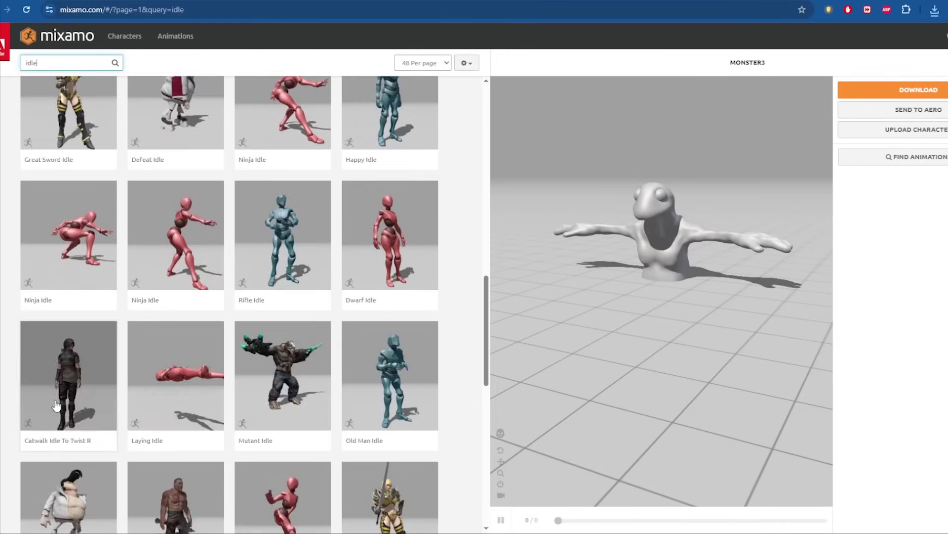
scroll(56, 405, down, 3)
click(176, 390)
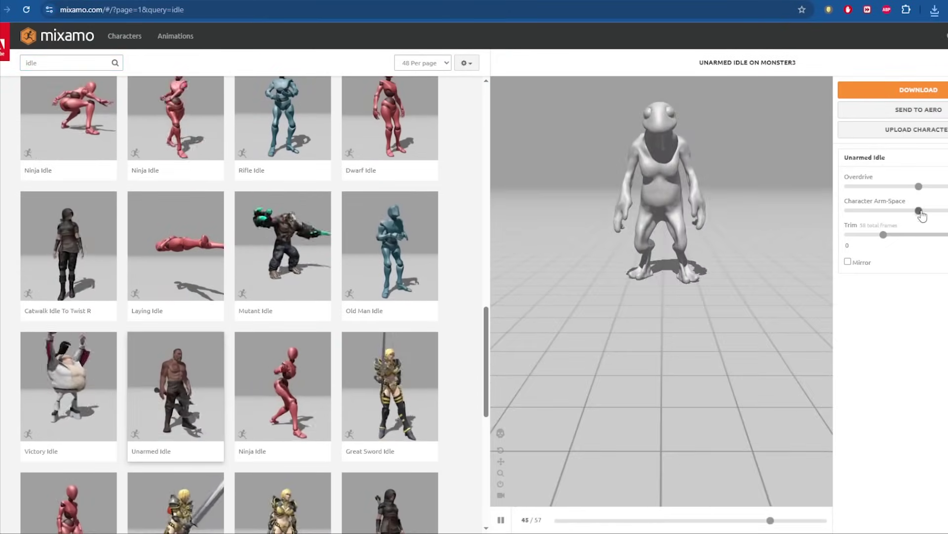
- Increase the Unarmed Idle animation's Character Arm-Space slightly and download the animated character with skin
drag(920, 211, 936, 211)
click(918, 90)
click(399, 135)
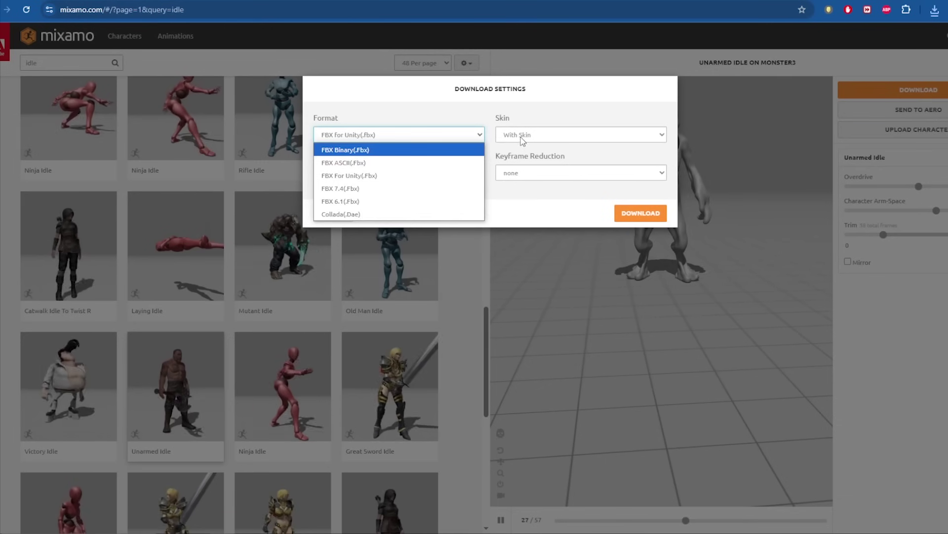
click(641, 213)
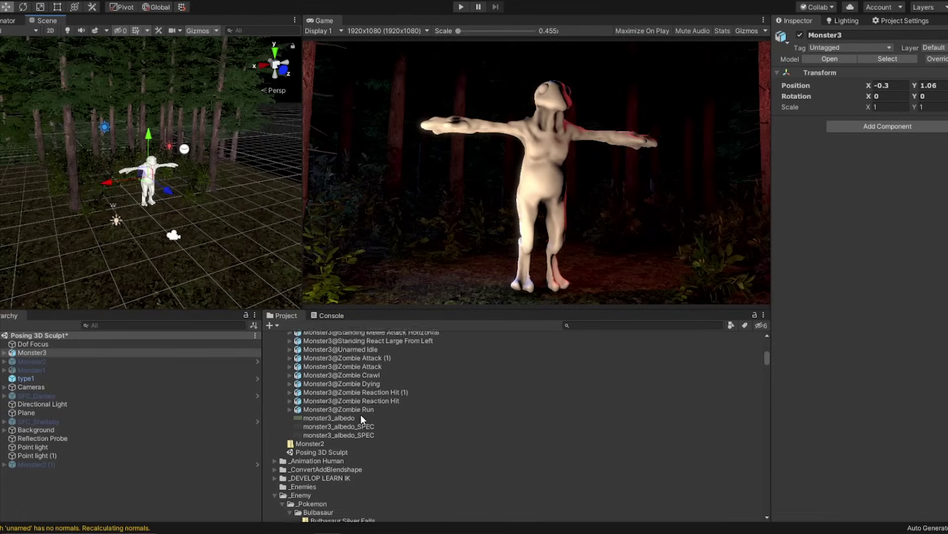
- Switch to Unity and give the creature a Monster3 material with monster3_albedo as its Albedo and monster3_albedo_SPEC as its Metallic map
right_click(314, 374)
click(430, 193)
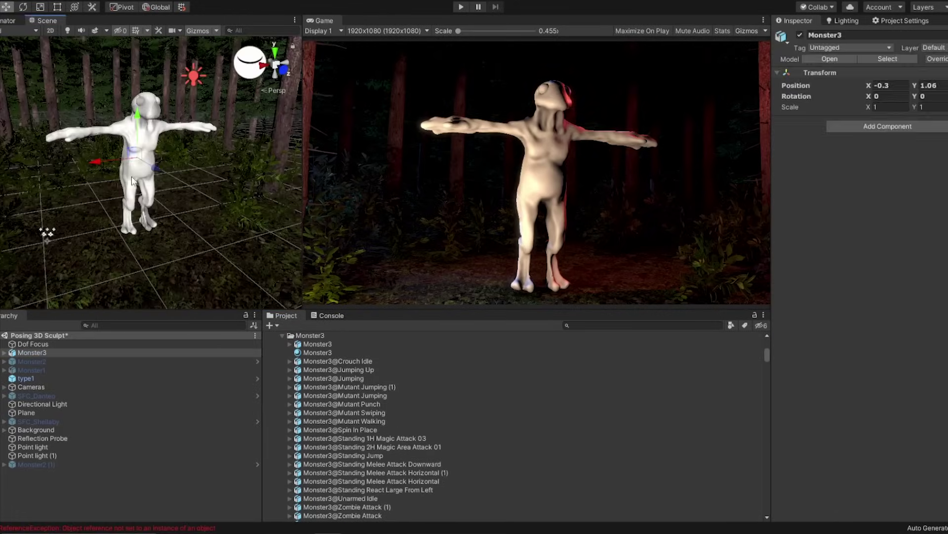
click(132, 180)
scroll(350, 395, down, 5)
click(350, 393)
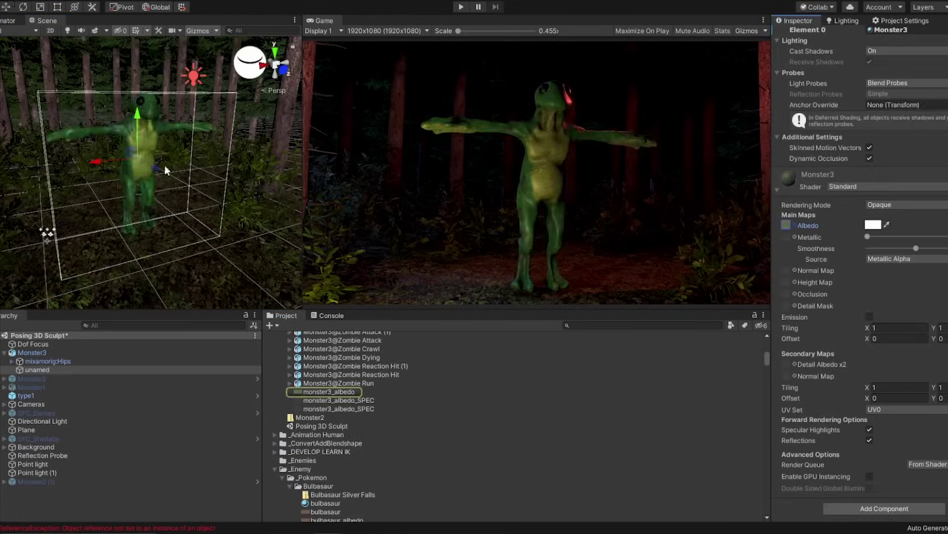
scroll(166, 170, up, 5)
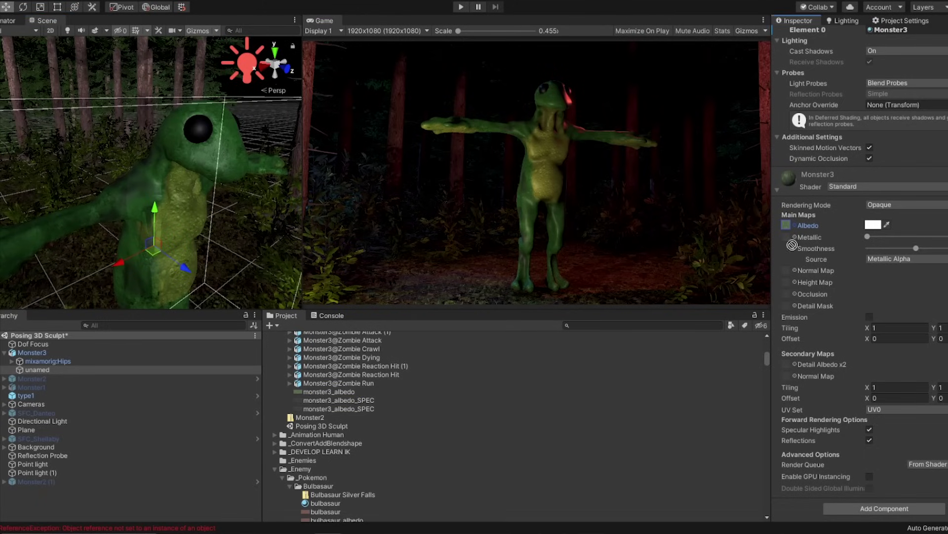
drag(792, 245, 786, 237)
alt+drag(148, 227, 83, 227)
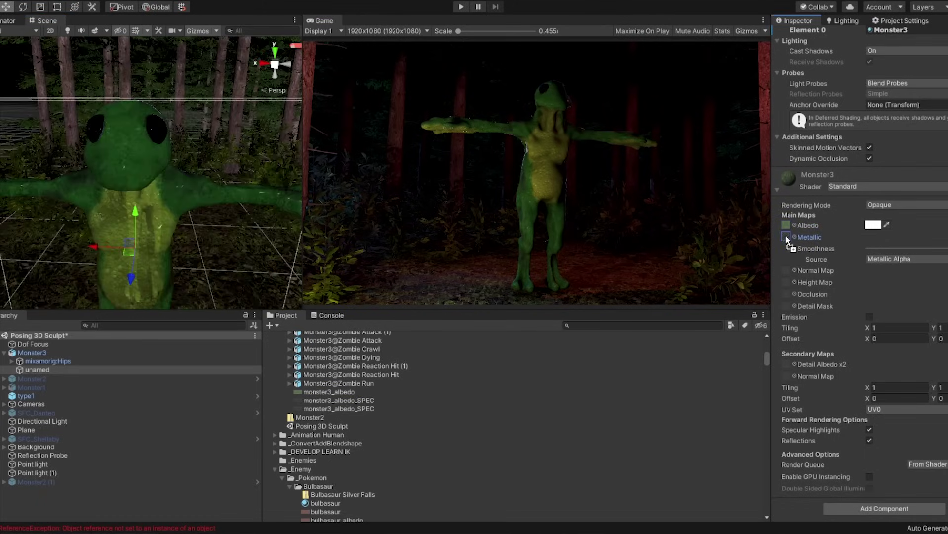
- Open monster3_albedo_SPEC in Photoshop and raise the eyes' Alpha 1 output black level to 184 with Levels
right_click(363, 400)
click(402, 132)
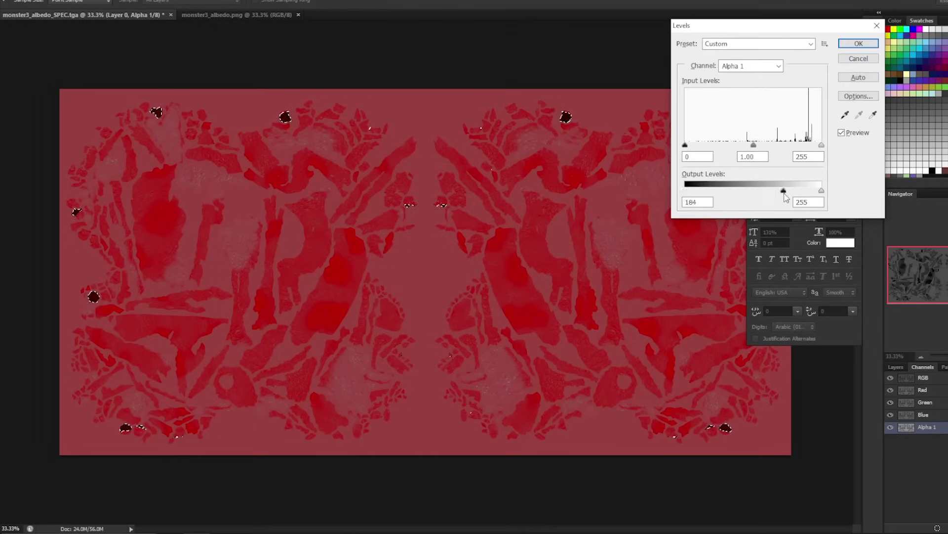
key(Return)
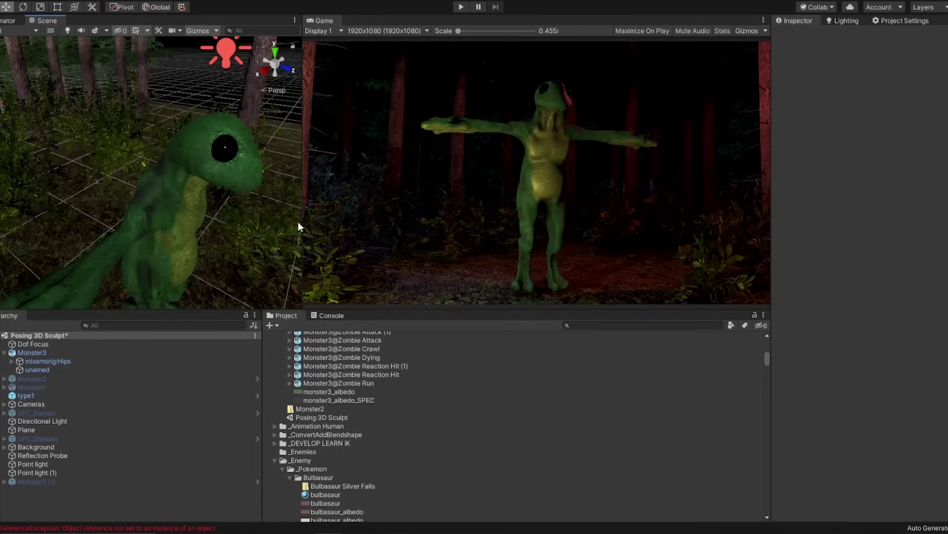
- In Unity, create an Animator Controller named Monster3 in the Monster3 folder and assign it to the Monster3 object
right_drag(298, 222, 329, 263)
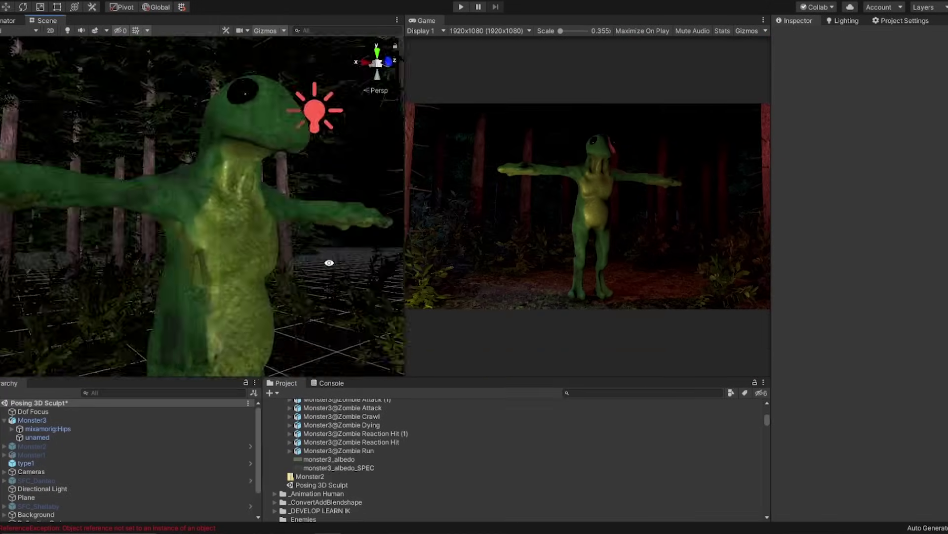
alt+drag(329, 263, 222, 321)
drag(404, 337, 302, 336)
alt+drag(208, 324, 141, 277)
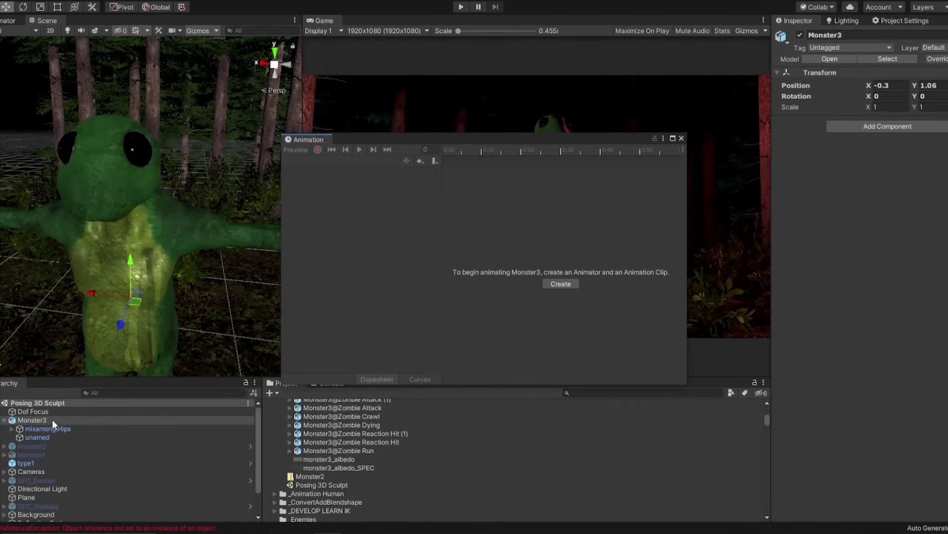
right_click(312, 444)
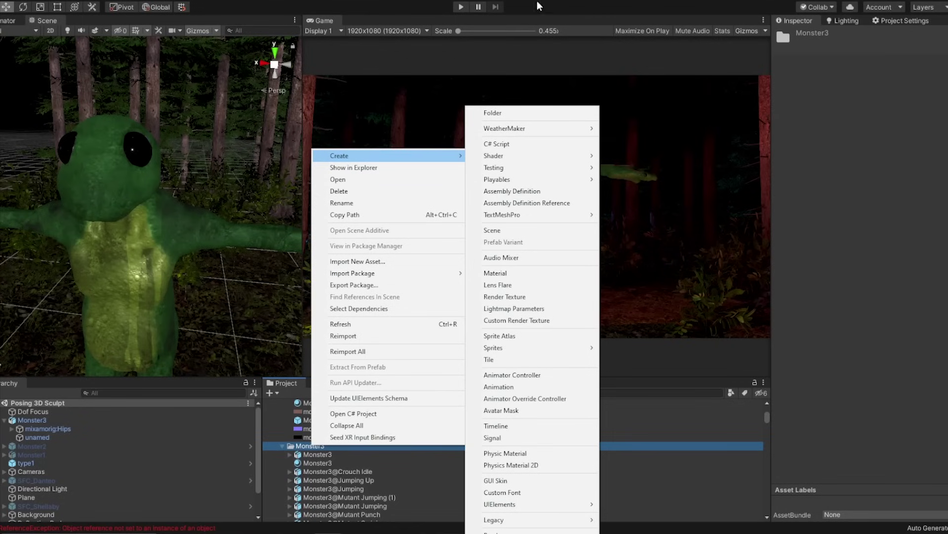
click(531, 376)
text(Monster3)
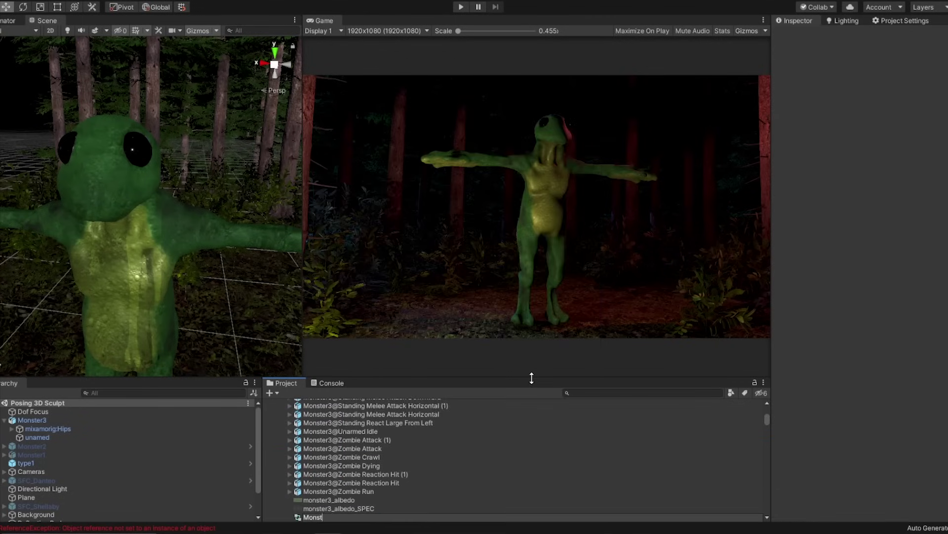
key(Return)
click(25, 420)
drag(317, 404, 336, 390)
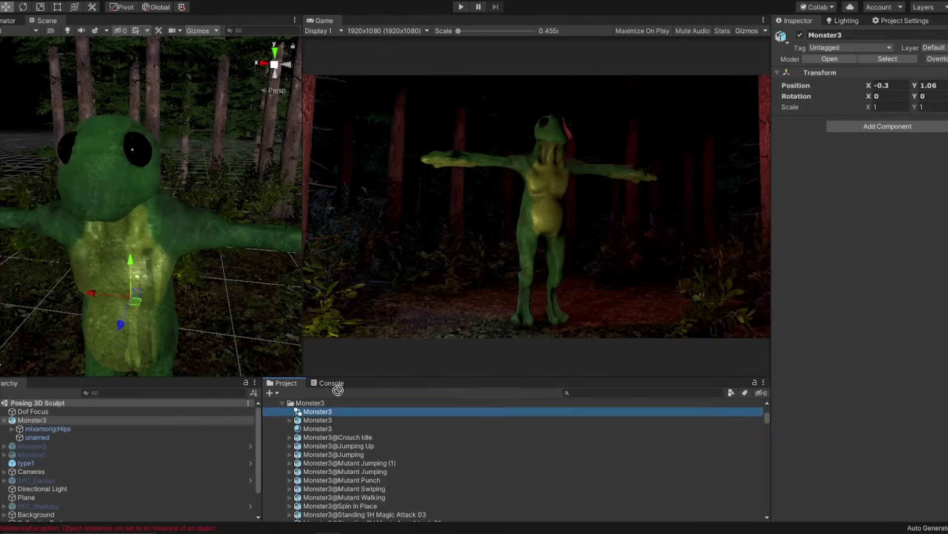
- Set the rig Animation Type of all Monster3 model and animation files to Humanoid and apply it
click(313, 436)
scroll(326, 455, down, 6)
shift+click(340, 461)
scroll(340, 462, up, 7)
ctrl+click(319, 451)
click(864, 62)
click(894, 78)
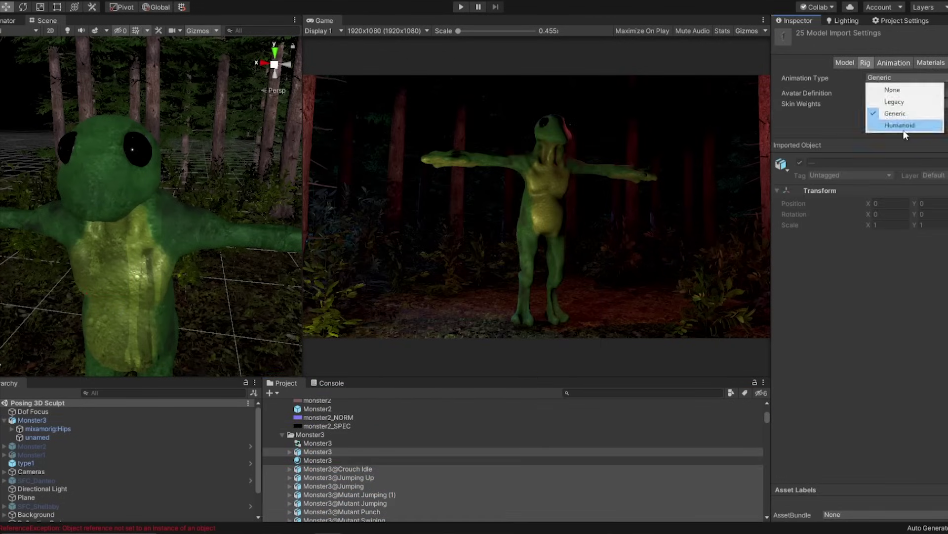
click(904, 127)
click(944, 144)
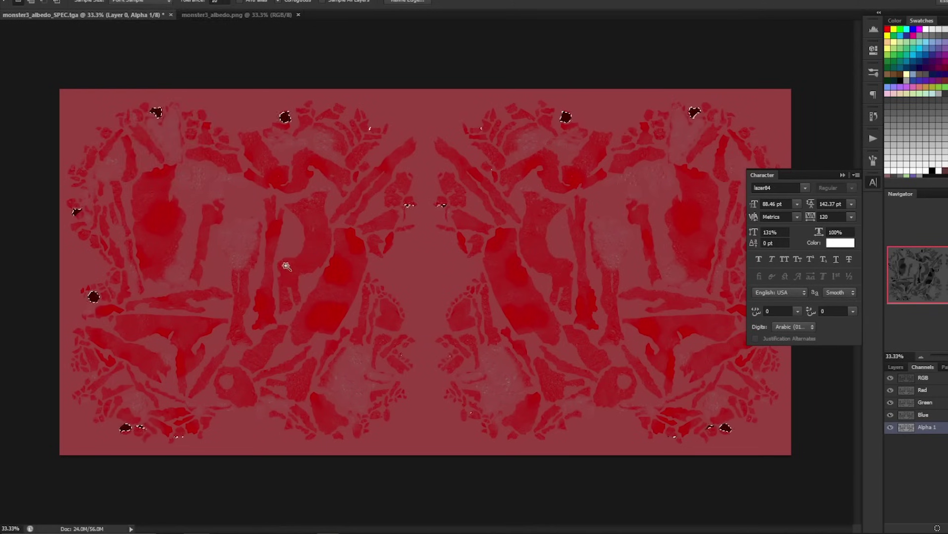
- Switch to Photoshop and slightly lighten the midtones of the SPEC texture's Alpha 1 channel with Levels
key(ctrl+l)
mouse_move(753, 144)
mouse_down()
mouse_move(764, 146)
mouse_move(748, 146)
mouse_up()
key(Return)
- Save the specular texture as monster3_albedo_SPEC in Targa format in the Monster3 folder
key(ctrl+shift+s)
click(544, 348)
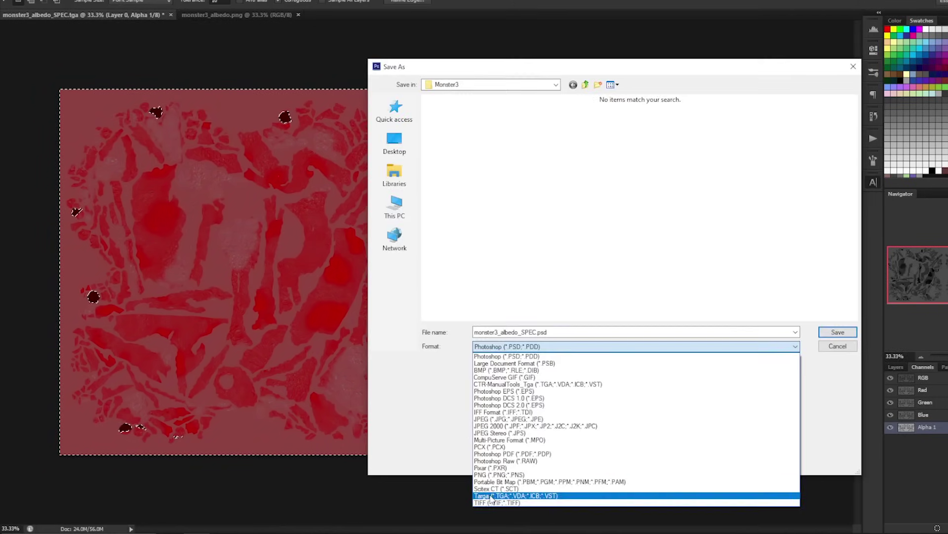
click(518, 495)
click(839, 332)
click(480, 189)
click(529, 155)
- Copy monster3_albedo_SPEC.tga into the Unity project's _3D Sculpt Livestream Monster3 folder, replacing the existing file
mouse_move(74, 530)
click(63, 504)
click(402, 113)
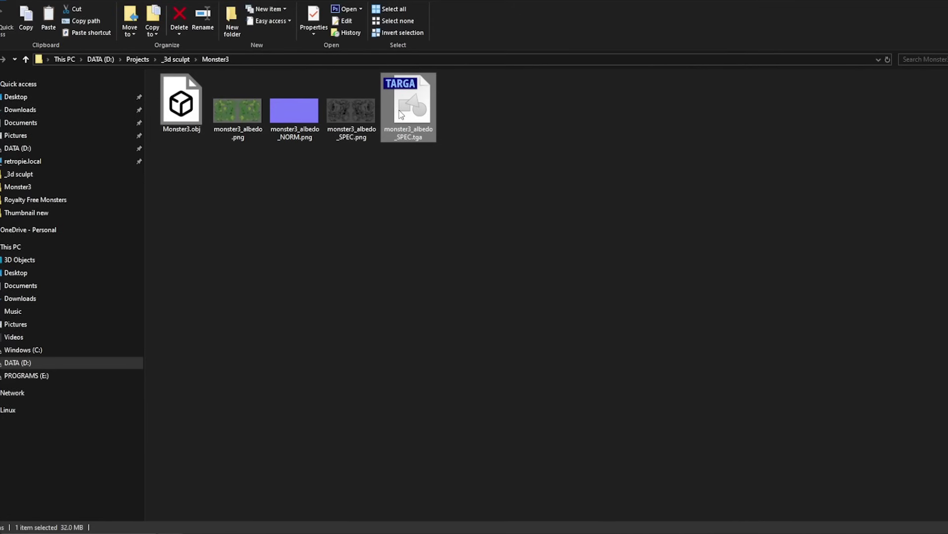
key(ctrl+c)
click(286, 504)
key(ctrl+v)
key(Return)
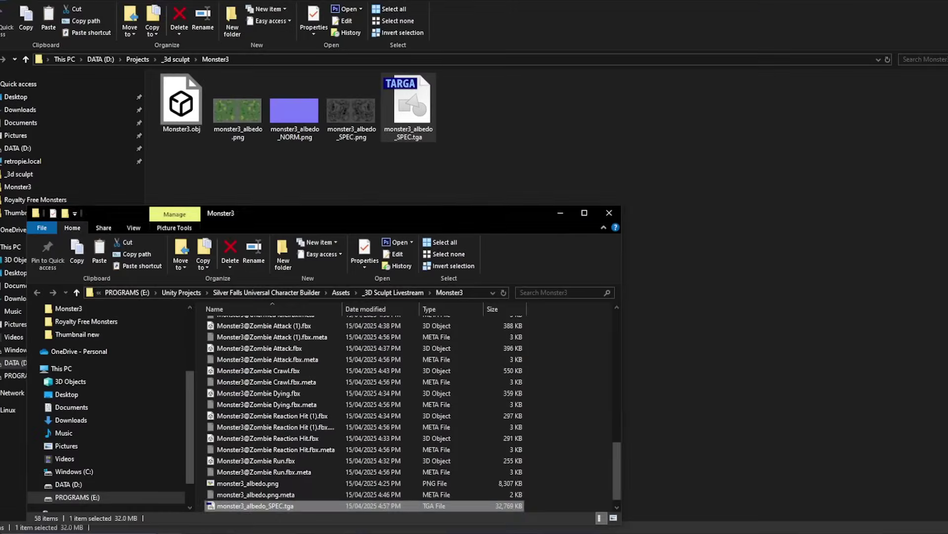
- Switch to Unity and turn off Apply Root Motion on the Monster3 object's Animator
click(346, 531)
alt+drag(208, 346, 192, 362)
click(33, 411)
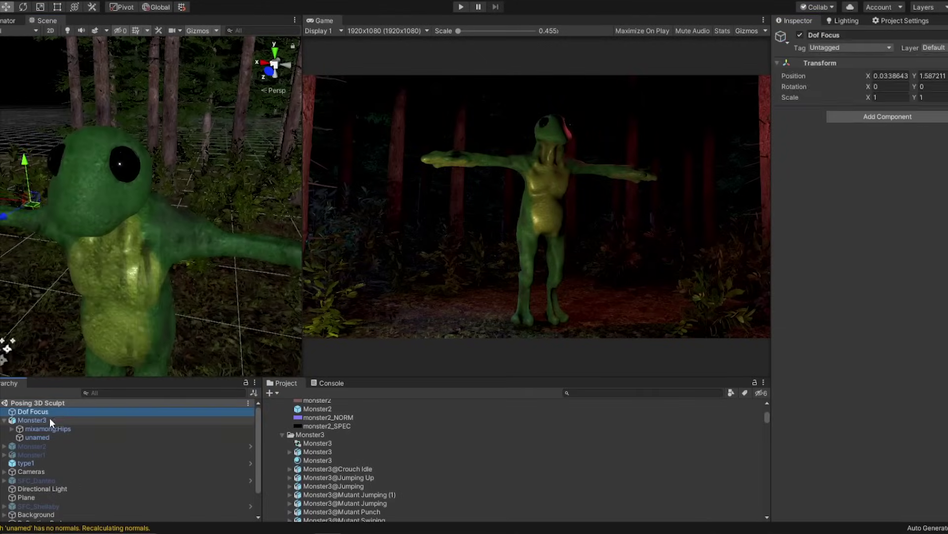
click(45, 420)
click(870, 156)
- Open the Animator graph and add the Mutant Walking clip as the default state of the Monster3 controller
click(249, 1)
mouse_move(354, 198)
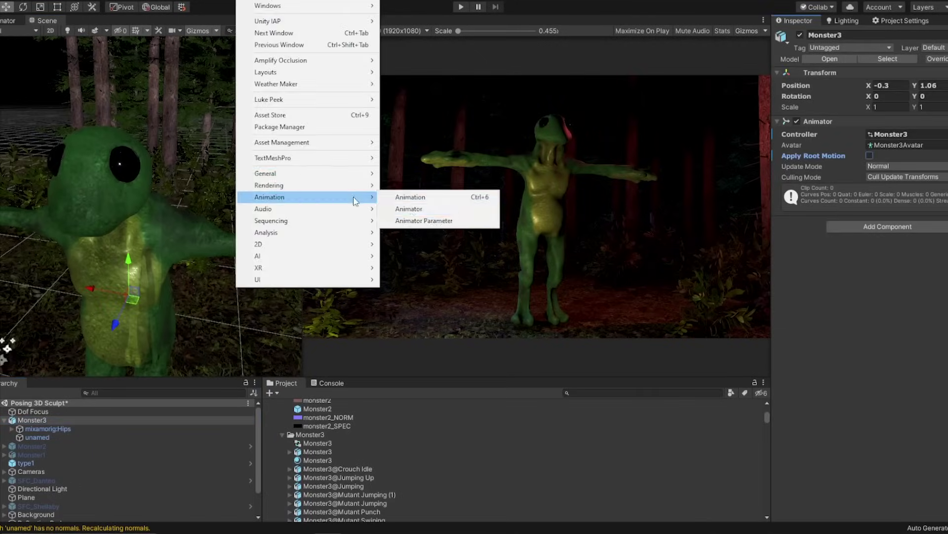
click(413, 208)
drag(302, 222, 427, 223)
scroll(399, 479, down, 4)
click(290, 428)
drag(328, 430, 262, 210)
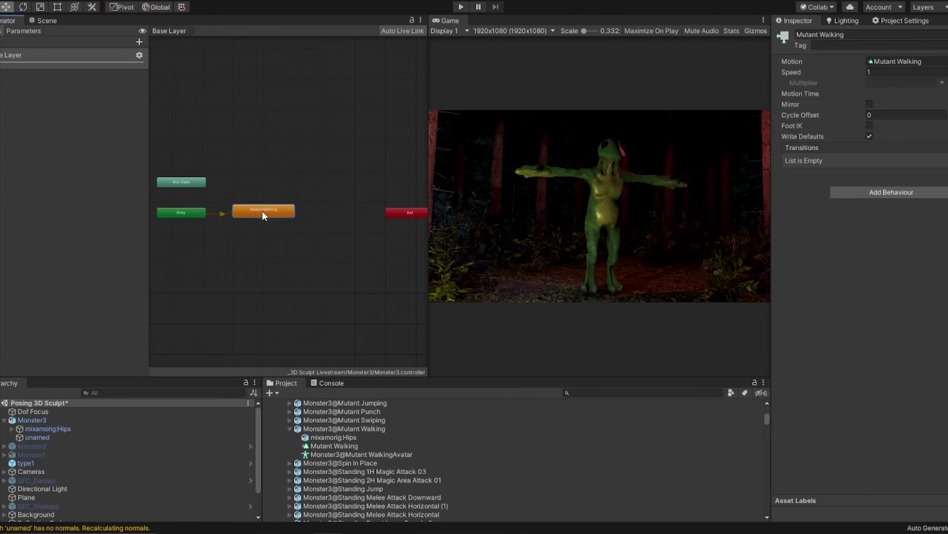
- Preview the Unarmed Idle animation on the creature in the Animation window
click(361, 428)
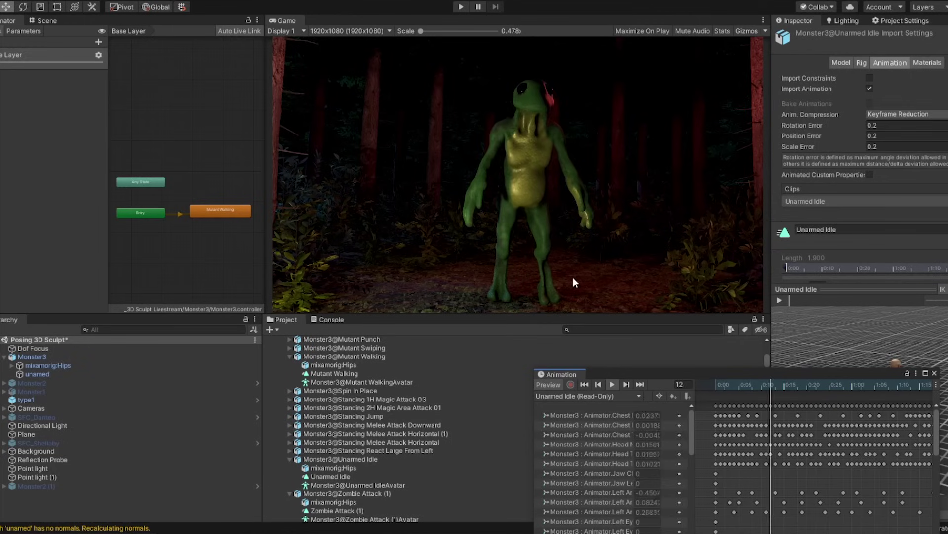
drag(560, 349, 538, 220)
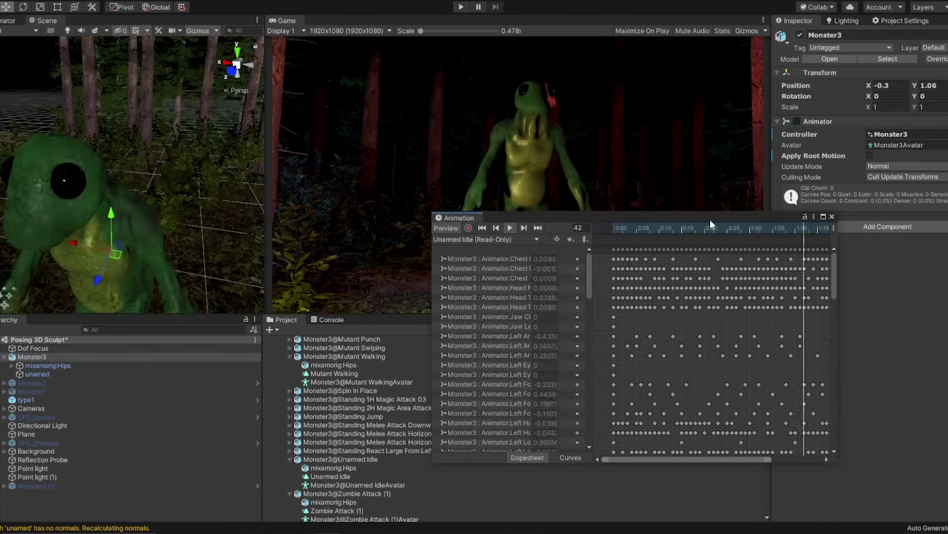
drag(710, 219, 778, 512)
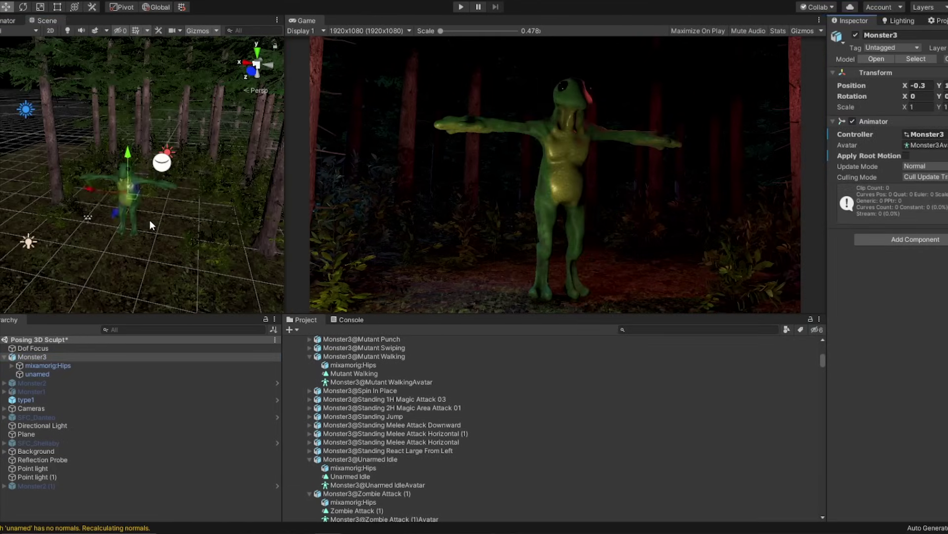
- Move the creature sideways in the scene to about X -0.94
mouse_move(149, 220)
mouse_down()
mouse_move(126, 194)
mouse_move(153, 223)
mouse_up()
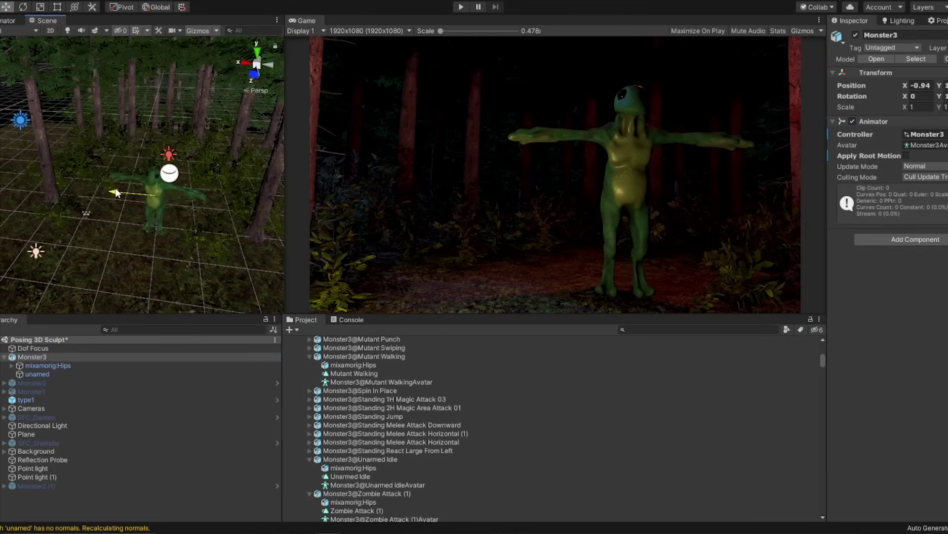
drag(163, 225, 182, 222)
key(w)
drag(111, 194, 109, 196)
drag(144, 228, 144, 222)
- Duplicate the creature, place the copy beside it turned about -51° around Y, and play the scene
key(ctrl+d)
drag(114, 192, 62, 187)
key(e)
drag(105, 213, 242, 237)
click(461, 6)
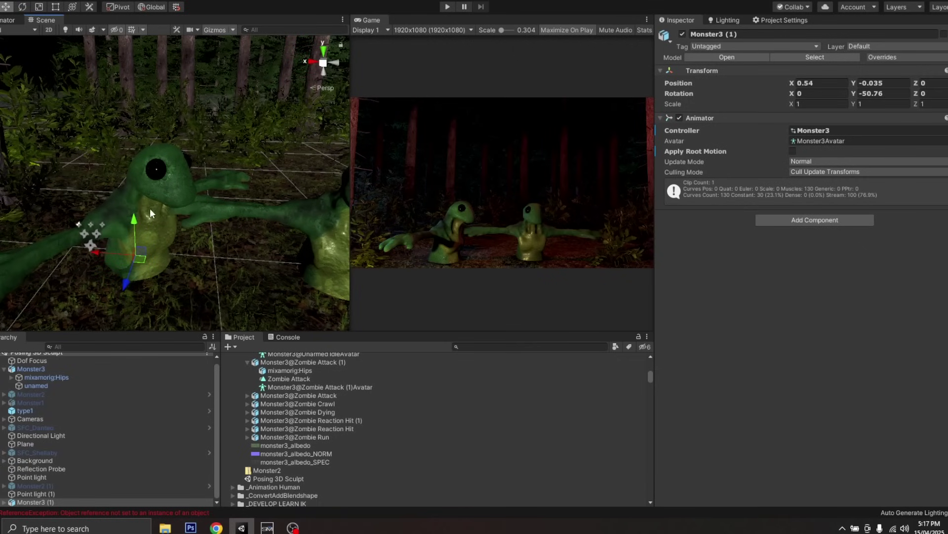
- Assign monster3_albedo_NORM as the Normal Map of the creature's Monster3 material
click(149, 212)
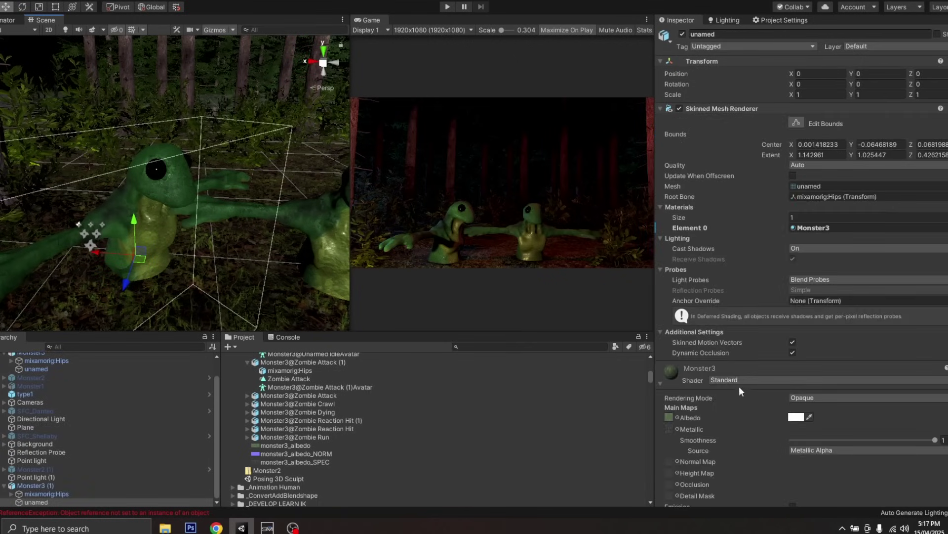
scroll(739, 395, down, 5)
drag(342, 457, 695, 296)
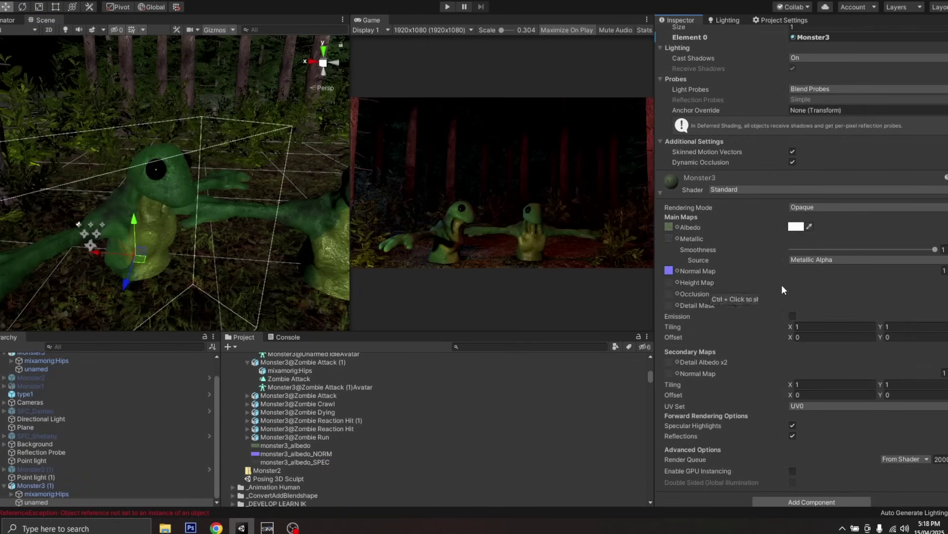
- Raise the Aniso Level of the three monster3 textures, set their default Max Size to 4096, and apply the changes
click(274, 446)
shift+click(271, 460)
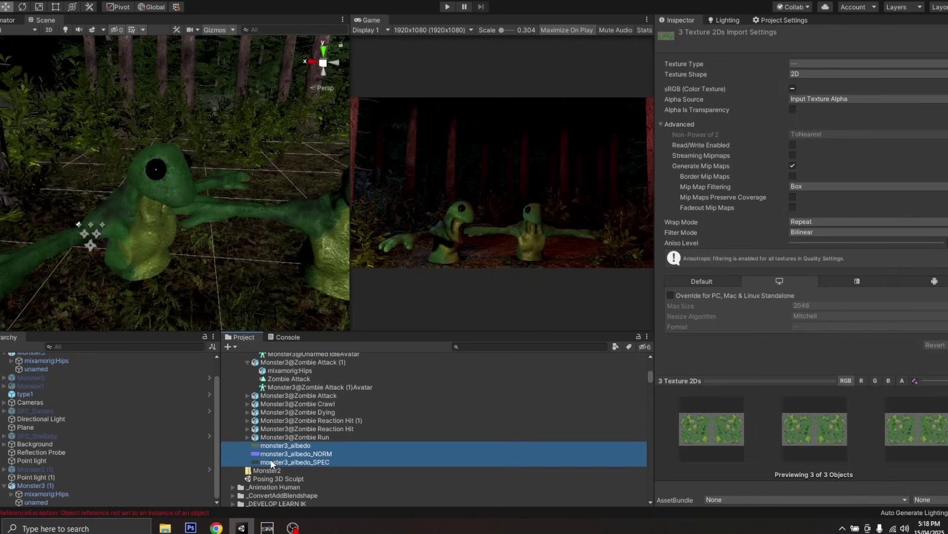
click(879, 242)
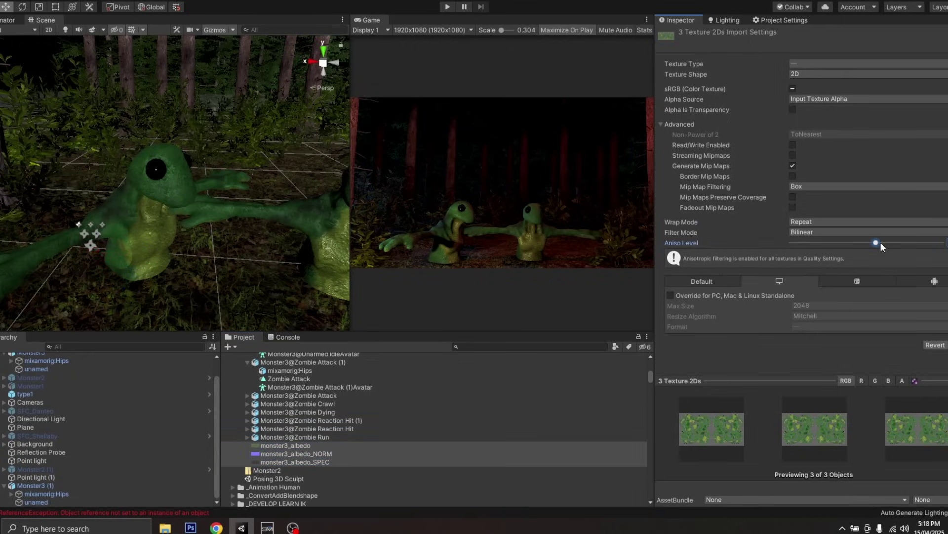
click(698, 282)
click(810, 296)
click(820, 388)
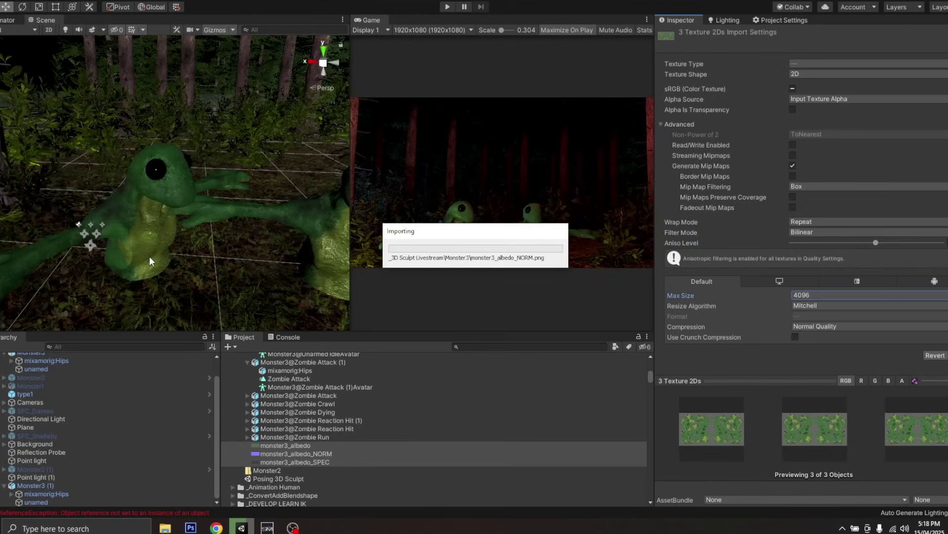
click(181, 262)
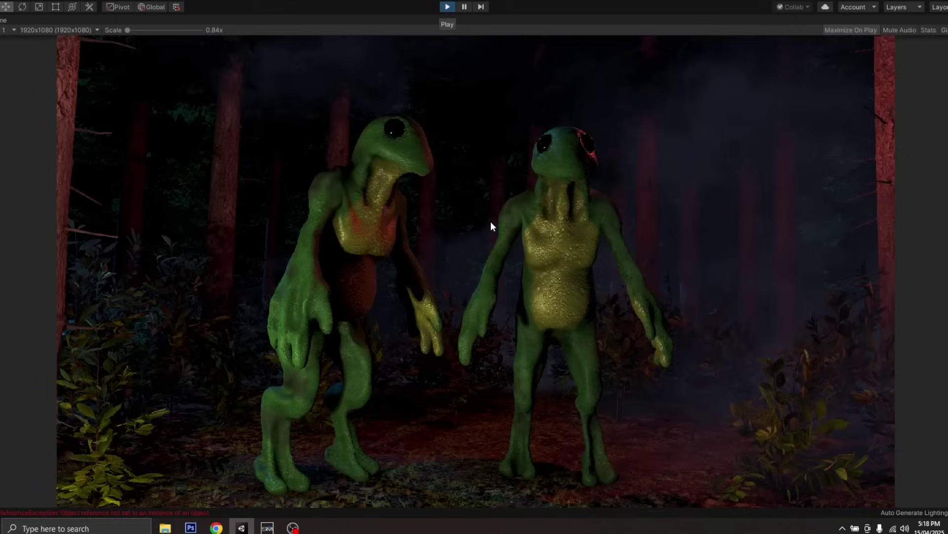